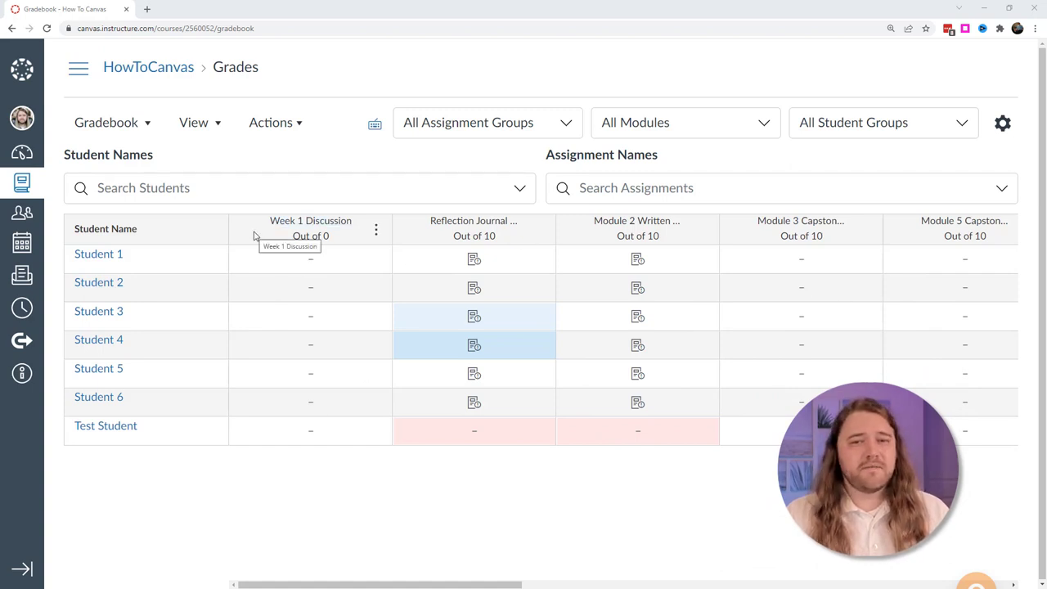
# Step: Reorder the first four assignment columns as Reflection Journal, Module 3 Capstone, Module 2 Written, and Week 1 Discussion
pyautogui.moveTo(254, 236); pyautogui.dragTo(598, 239)
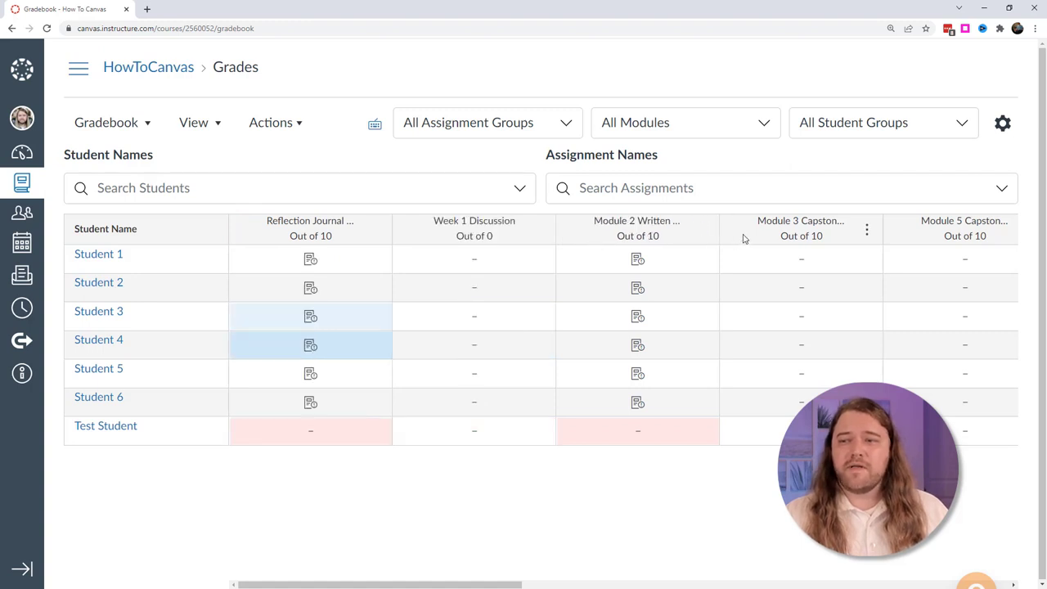
pyautogui.moveTo(736, 236); pyautogui.dragTo(424, 230)
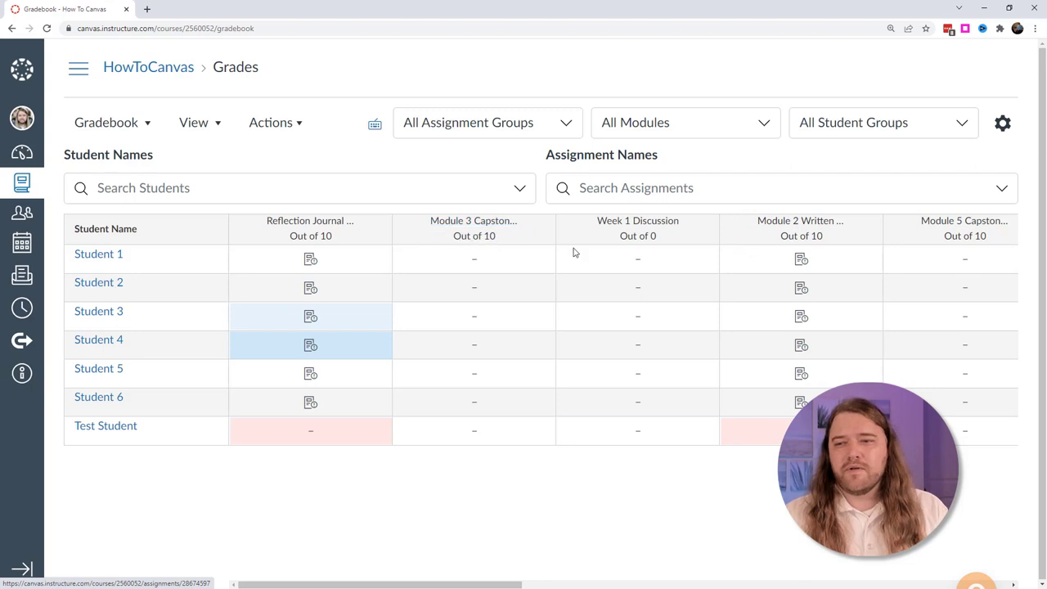
pyautogui.moveTo(573, 236); pyautogui.dragTo(879, 239)
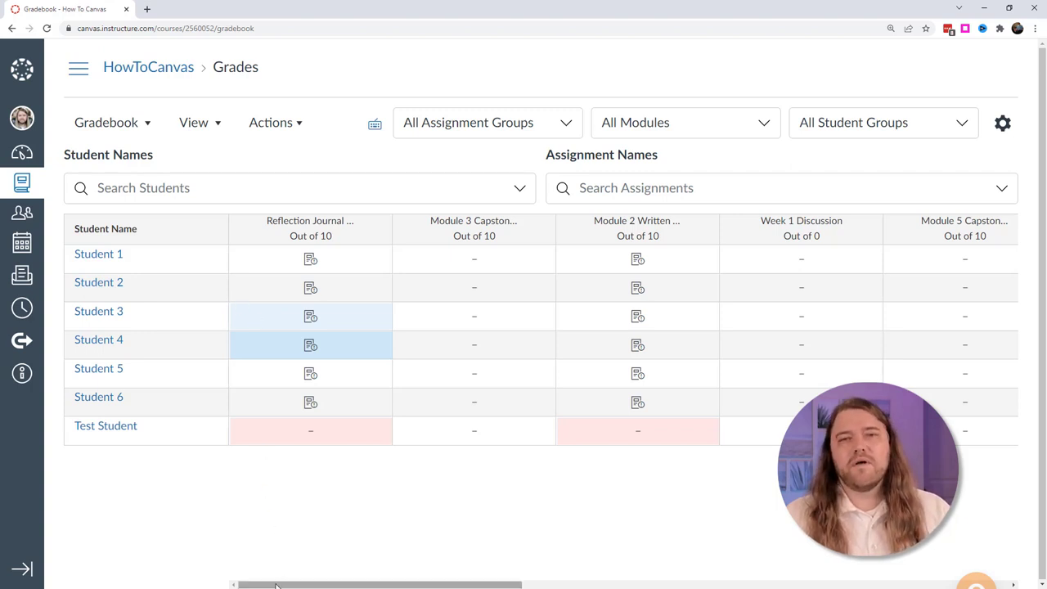
# Step: Move the Total column to the front of the gradebook and return it to the end
pyautogui.moveTo(278, 586); pyautogui.dragTo(776, 556)
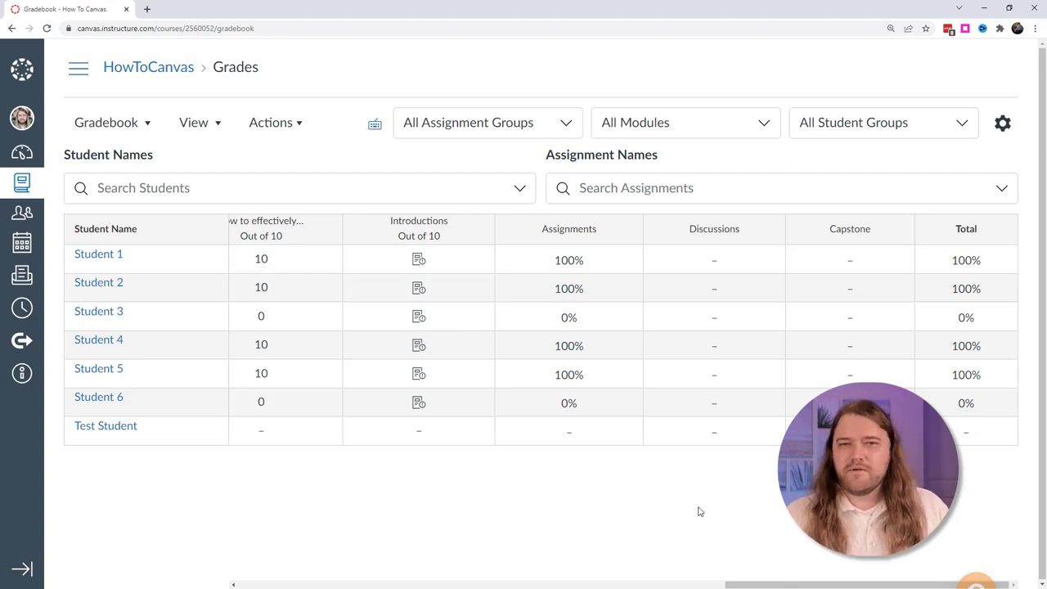
pyautogui.moveTo(1003, 236)
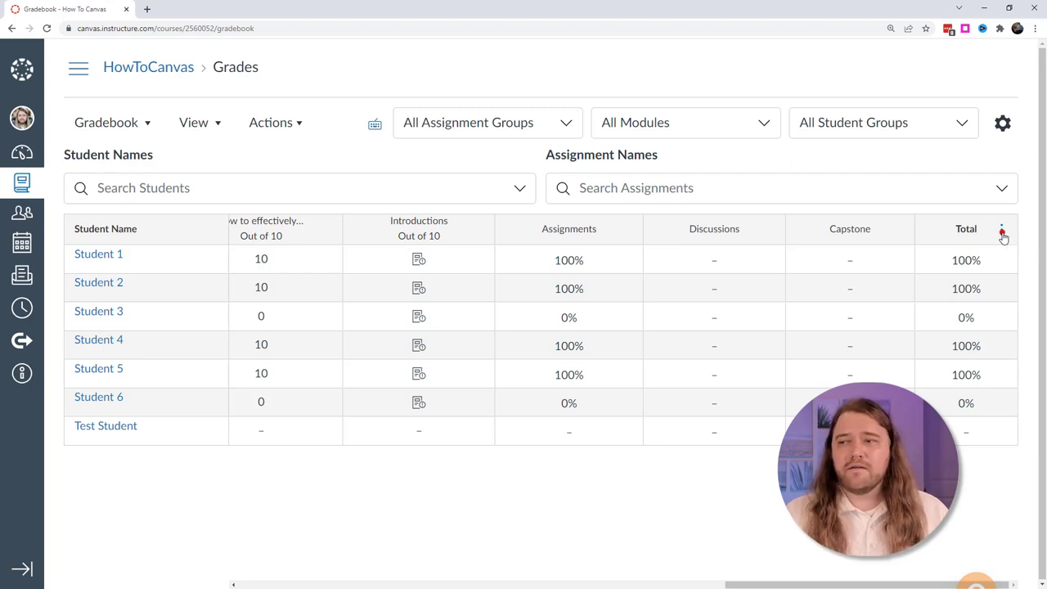
pyautogui.click(1003, 232)
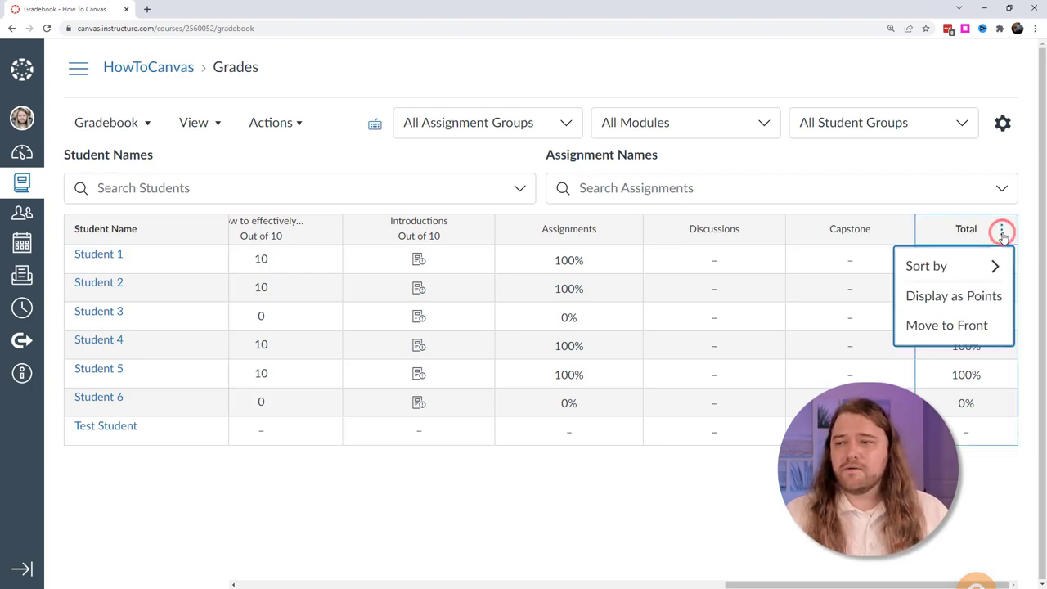
pyautogui.click(938, 327)
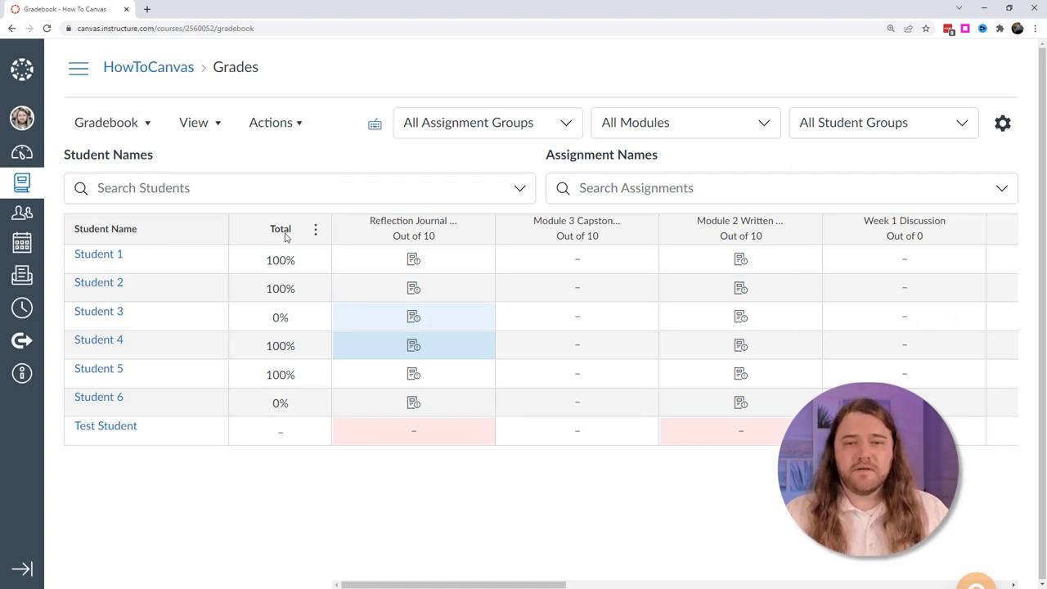
pyautogui.click(315, 229)
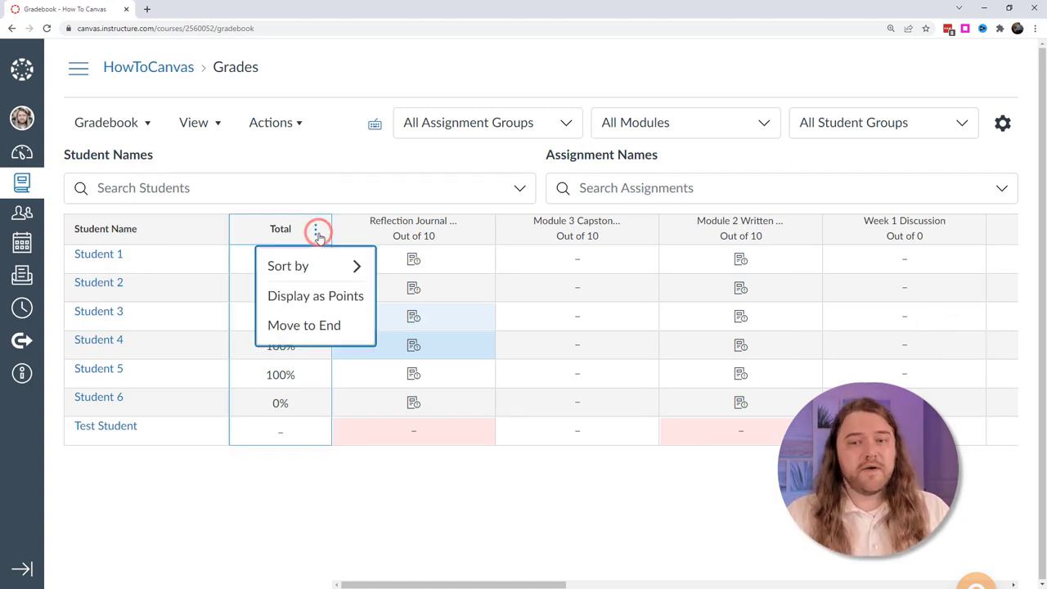
pyautogui.click(312, 325)
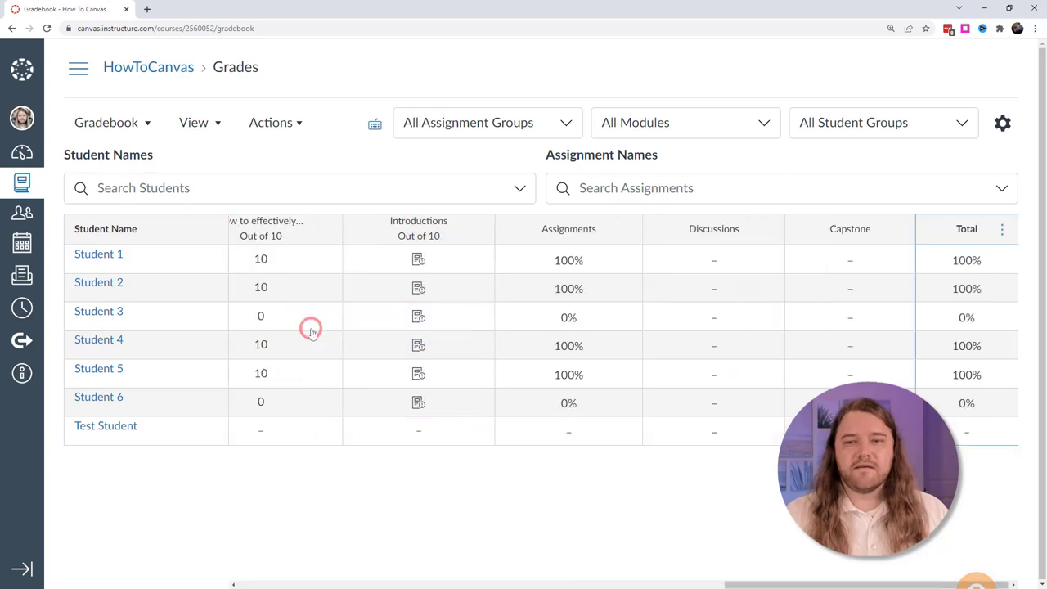
# Step: Display the Total column as points and switch it back to percentage, accepting both changes
pyautogui.click(1005, 231)
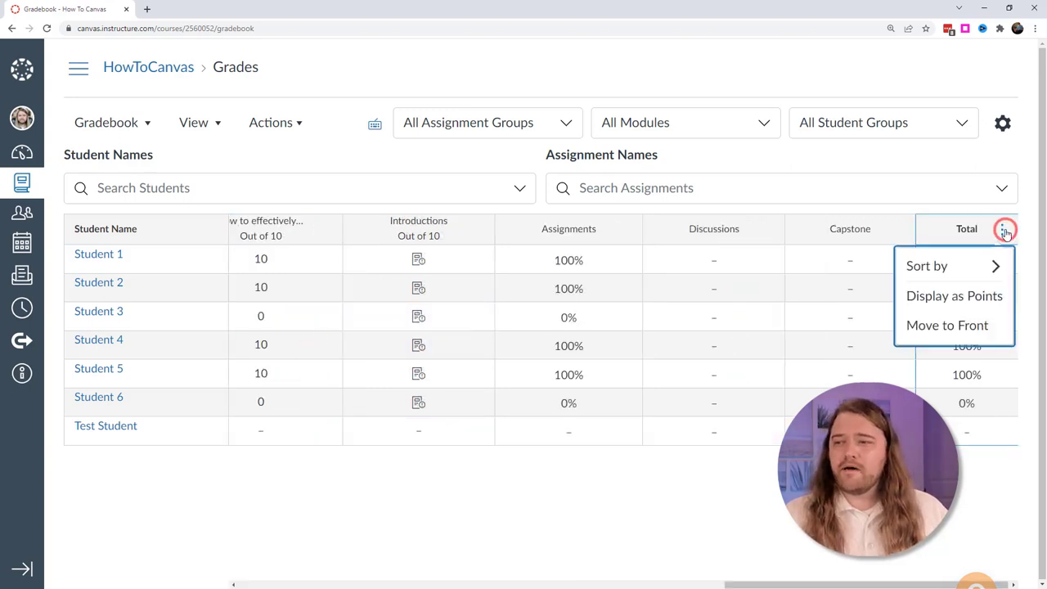
pyautogui.moveTo(944, 270)
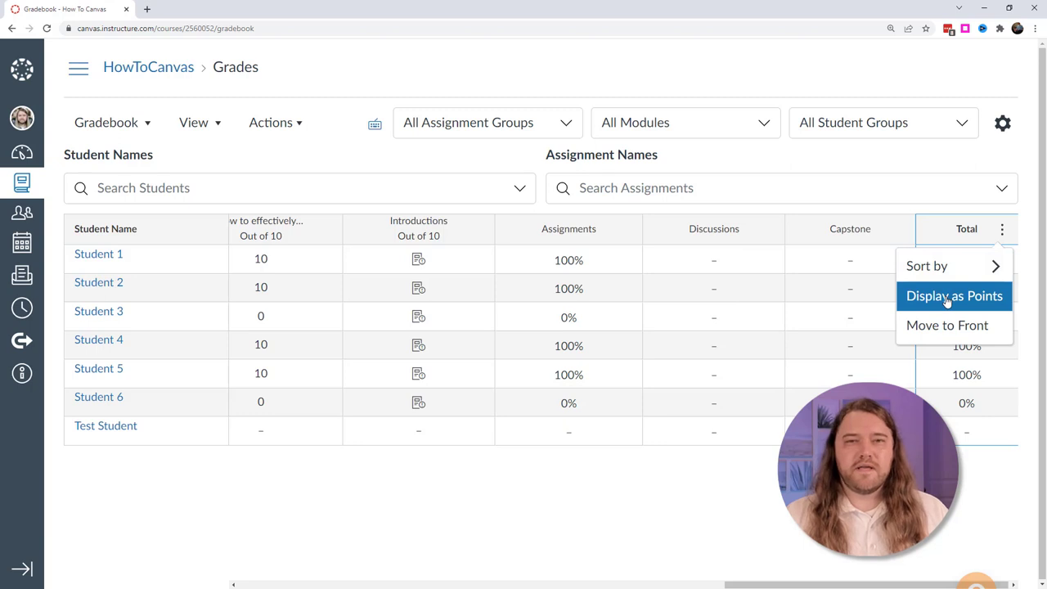
pyautogui.click(946, 298)
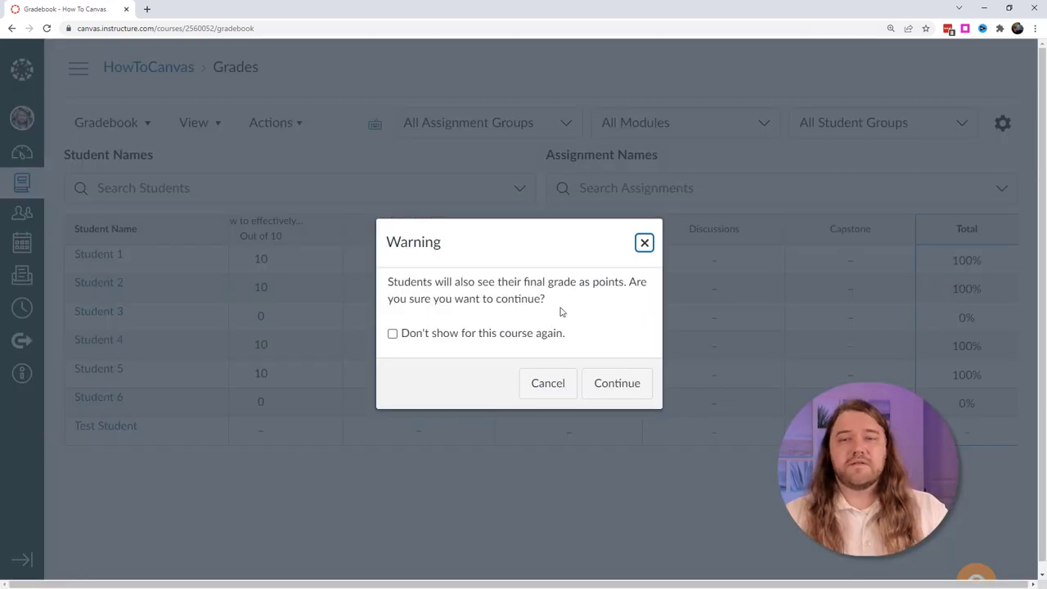
pyautogui.click(617, 391)
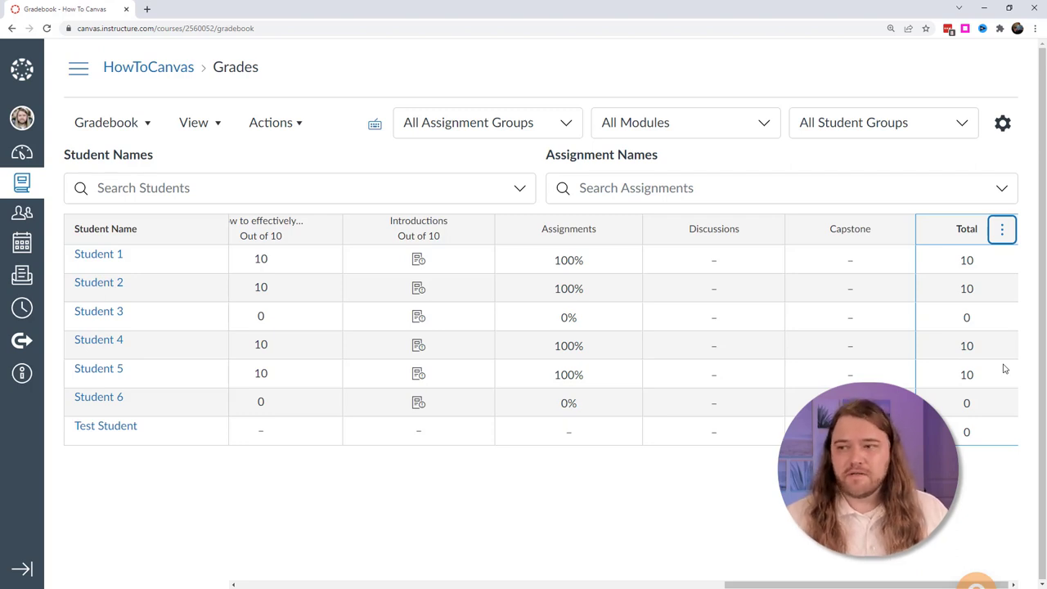
pyautogui.click(1002, 230)
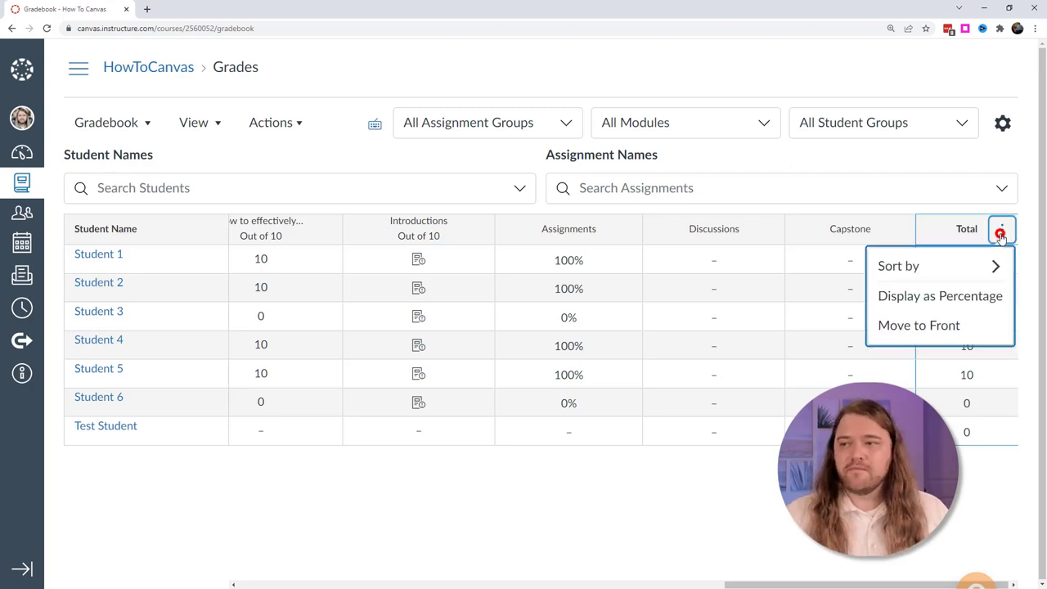
pyautogui.click(915, 300)
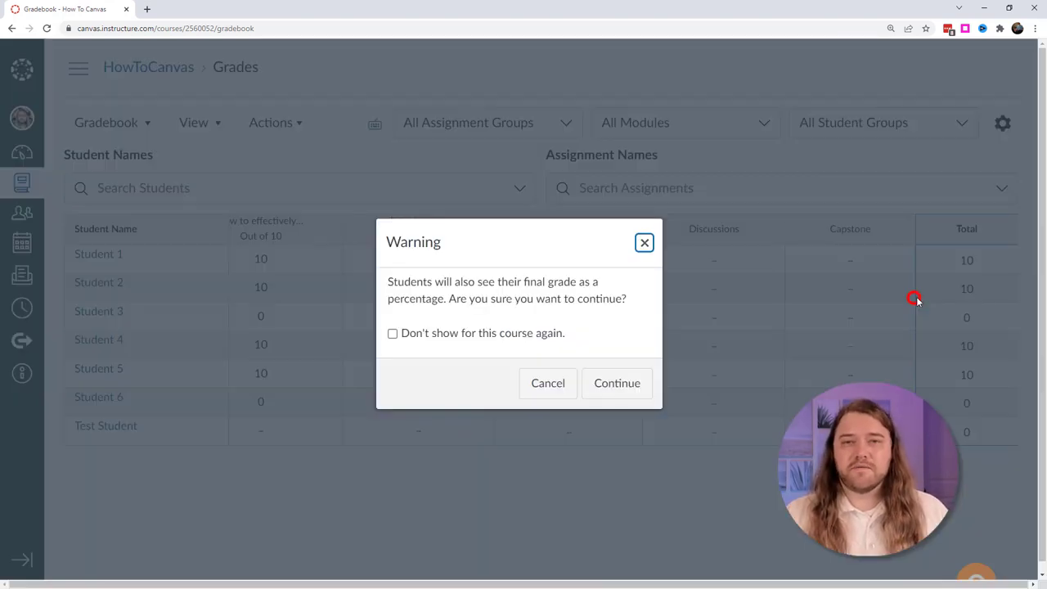
pyautogui.click(615, 382)
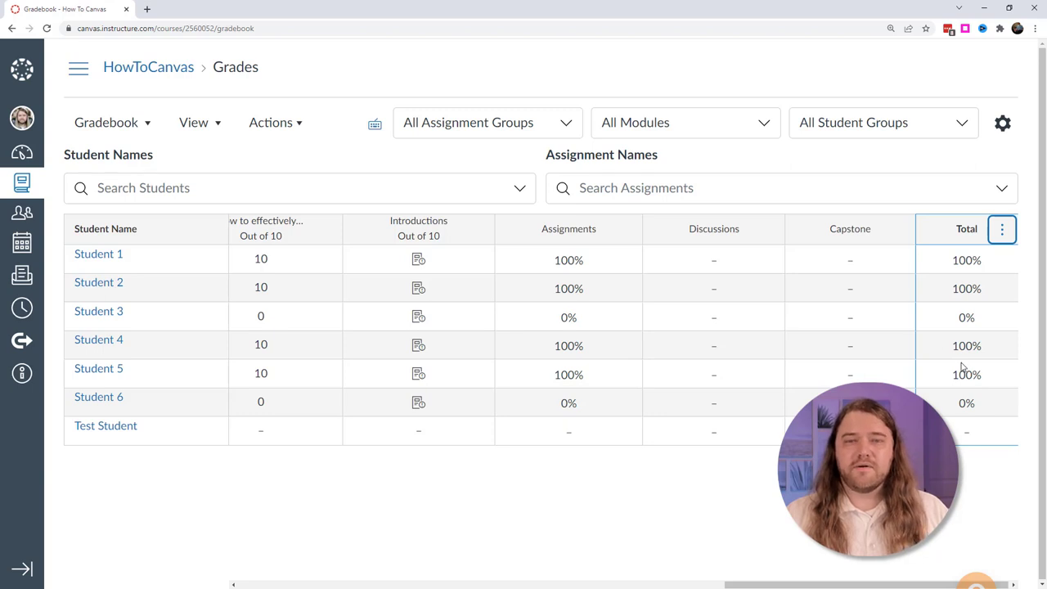
# Step: Enable the course grading scheme in the course settings
pyautogui.click(79, 71)
pyautogui.scroll(-1, 130, 425)
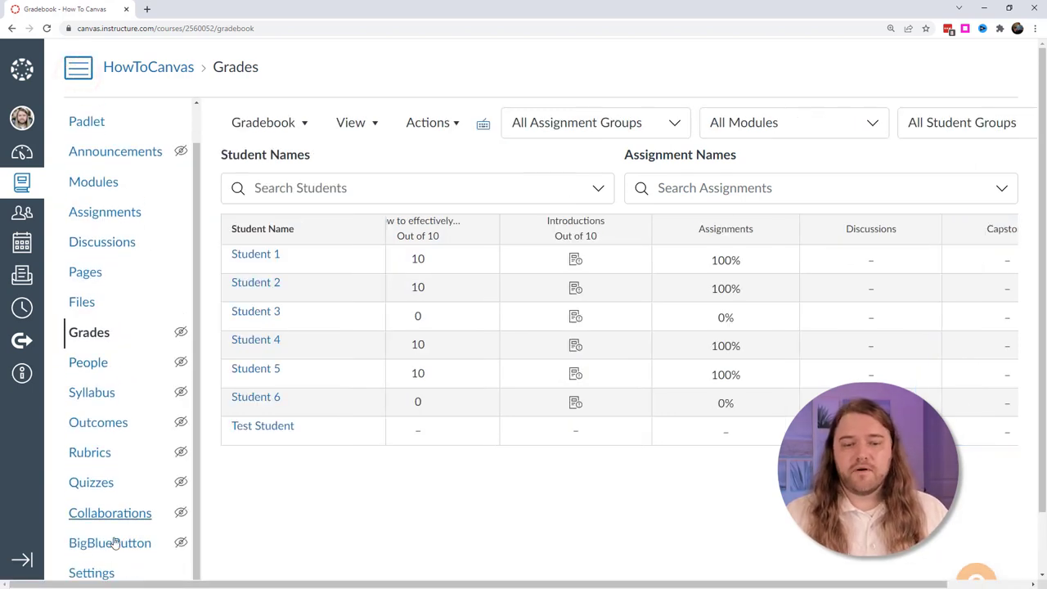
pyautogui.click(102, 574)
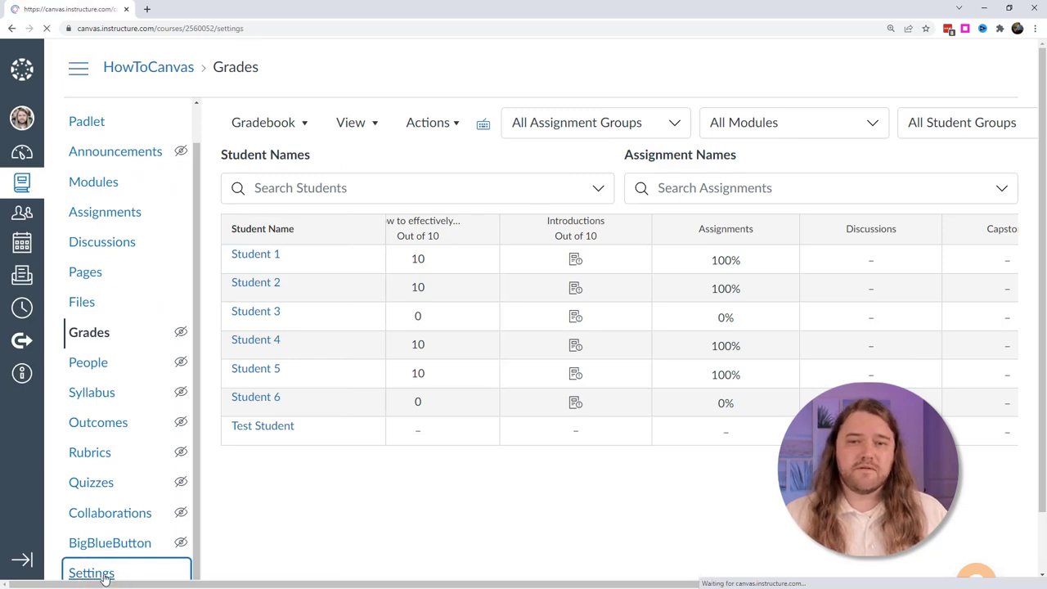
pyautogui.scroll(-5, 303, 405)
pyautogui.scroll(-2, 301, 405)
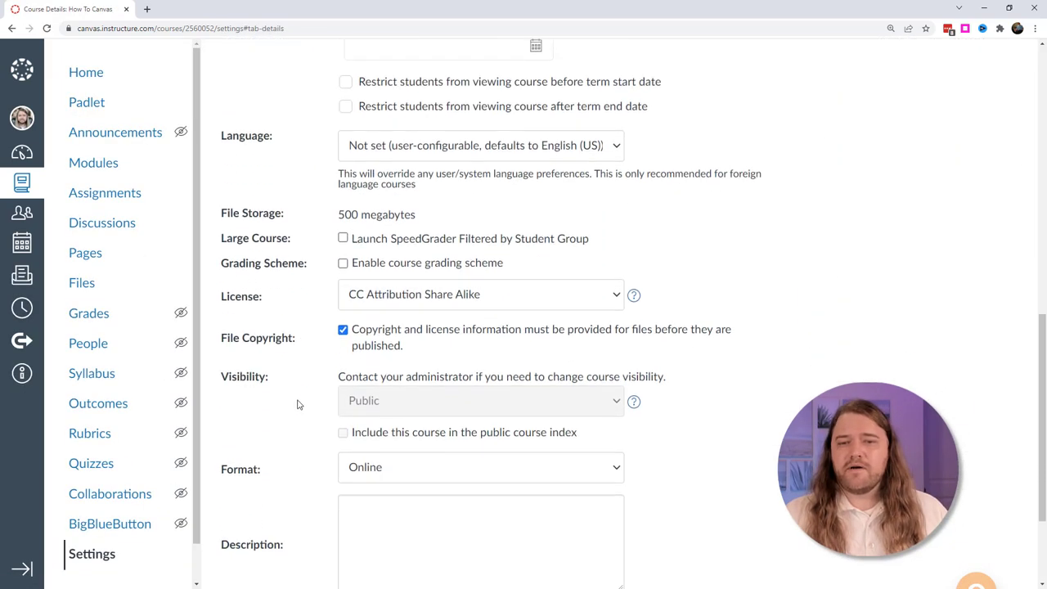
pyautogui.scroll(1, 297, 400)
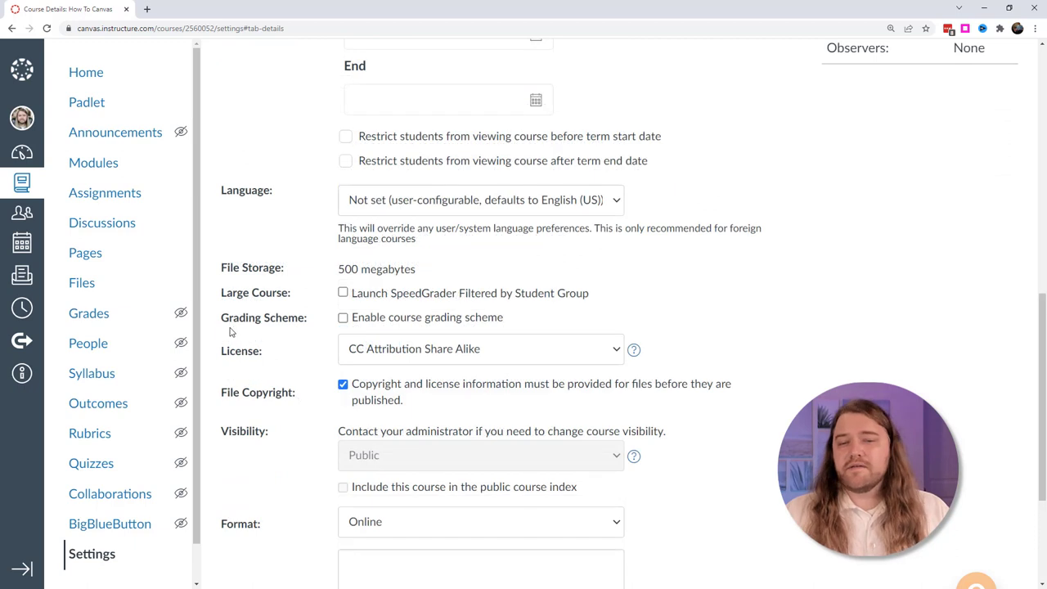
pyautogui.click(343, 318)
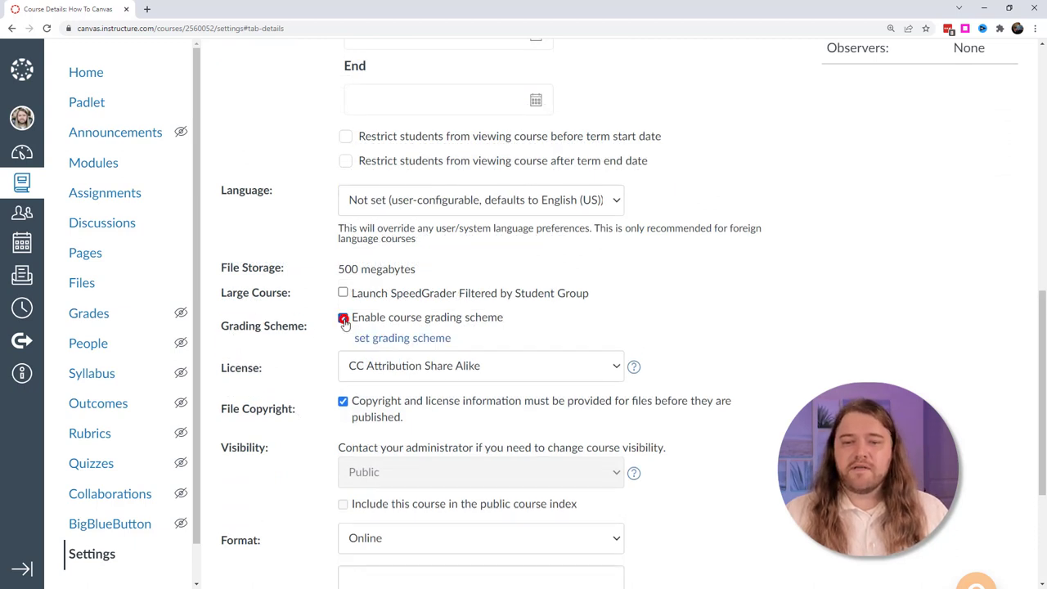
# Step: Edit the course's default grading scheme and delete the D-, D, D+, C- and C grade rows
pyautogui.click(409, 340)
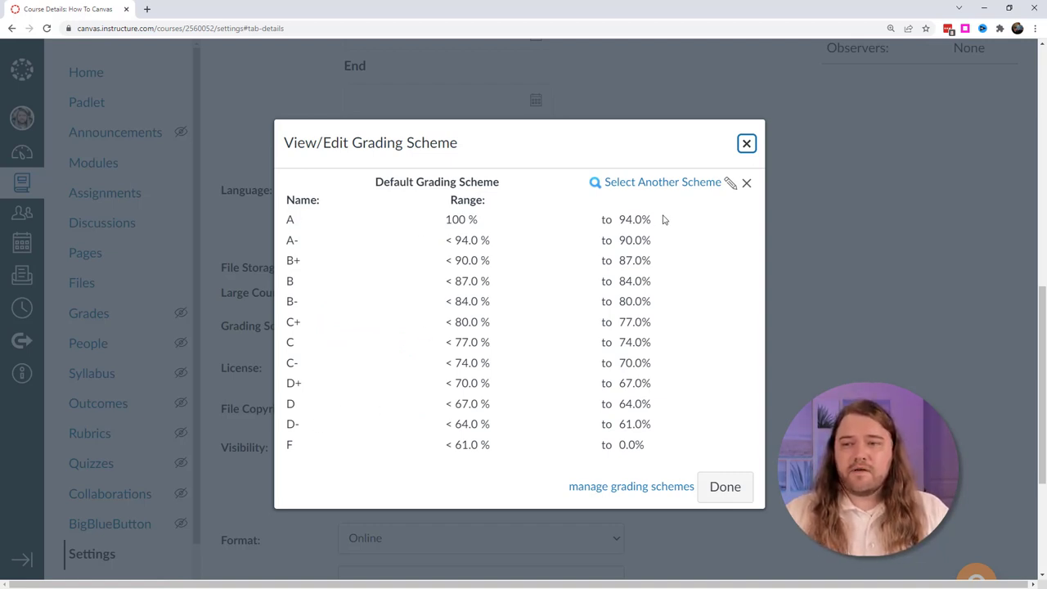
pyautogui.click(731, 184)
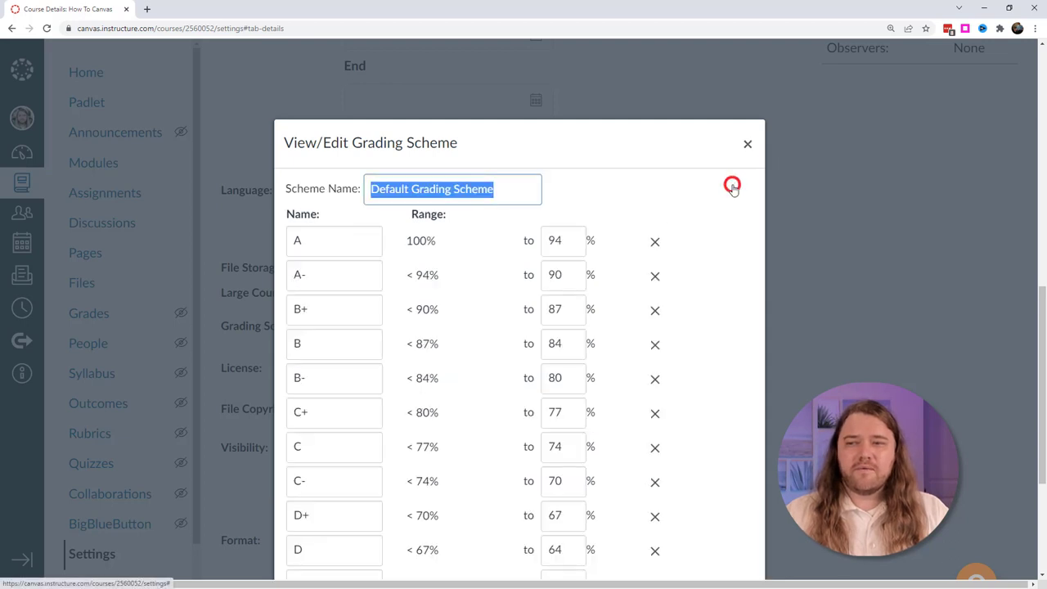
pyautogui.scroll(-3, 485, 329)
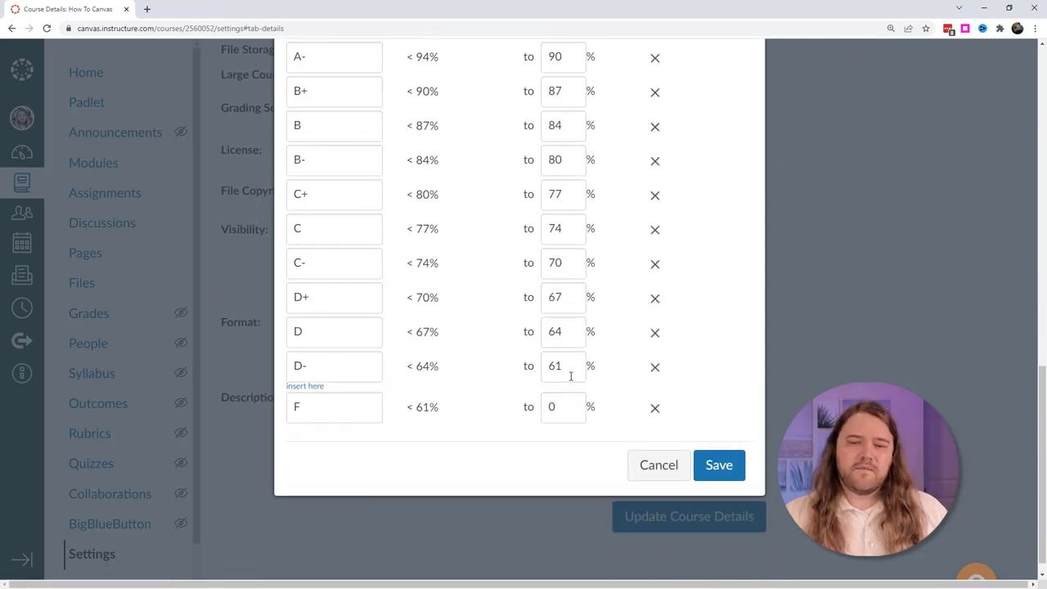
pyautogui.click(655, 368)
pyautogui.click(654, 331)
pyautogui.click(653, 300)
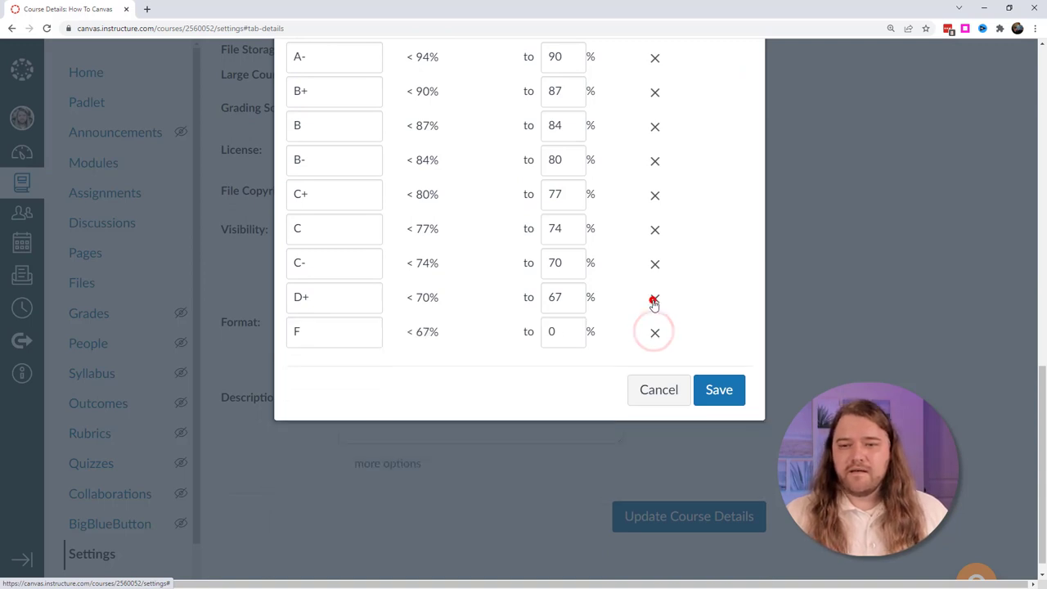
pyautogui.click(653, 263)
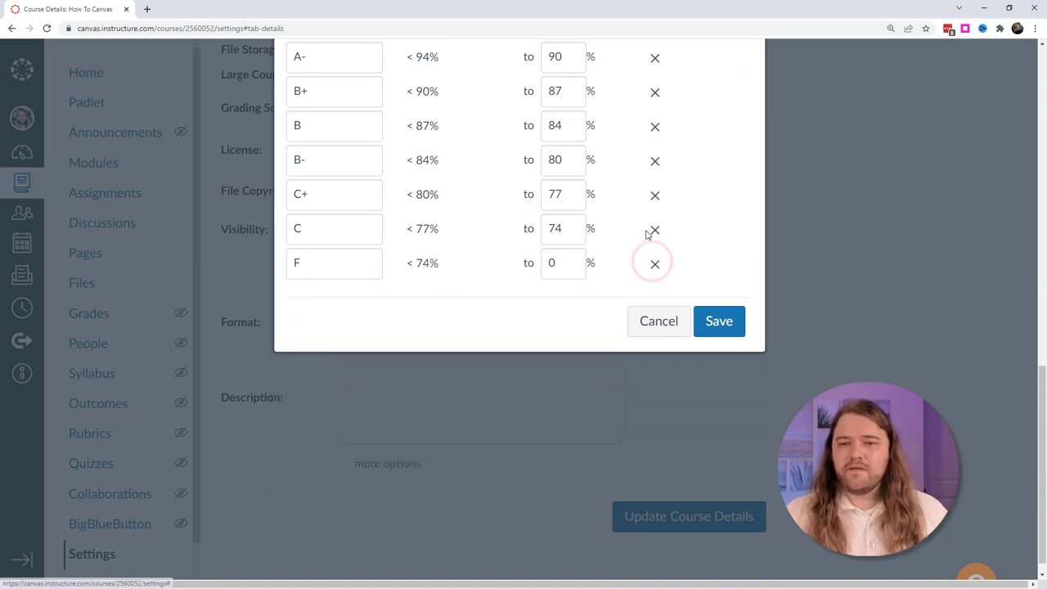
pyautogui.click(655, 230)
# Step: Rename the C+ grade to C with a lower limit of 70%, and save the grading scheme
pyautogui.click(316, 201)
pyautogui.press('BackSpace')
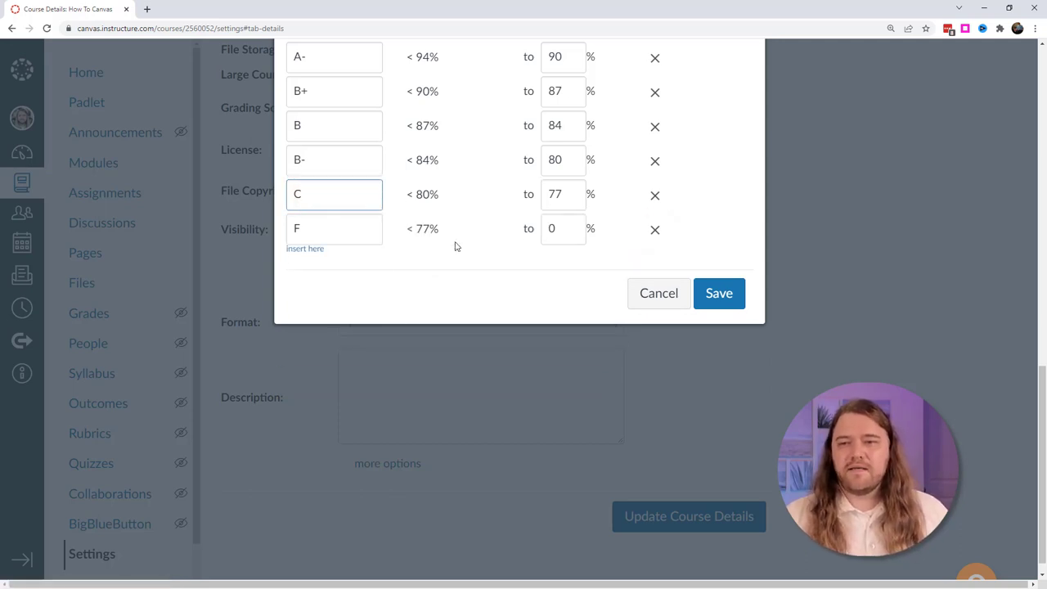
pyautogui.moveTo(557, 201); pyautogui.dragTo(564, 204)
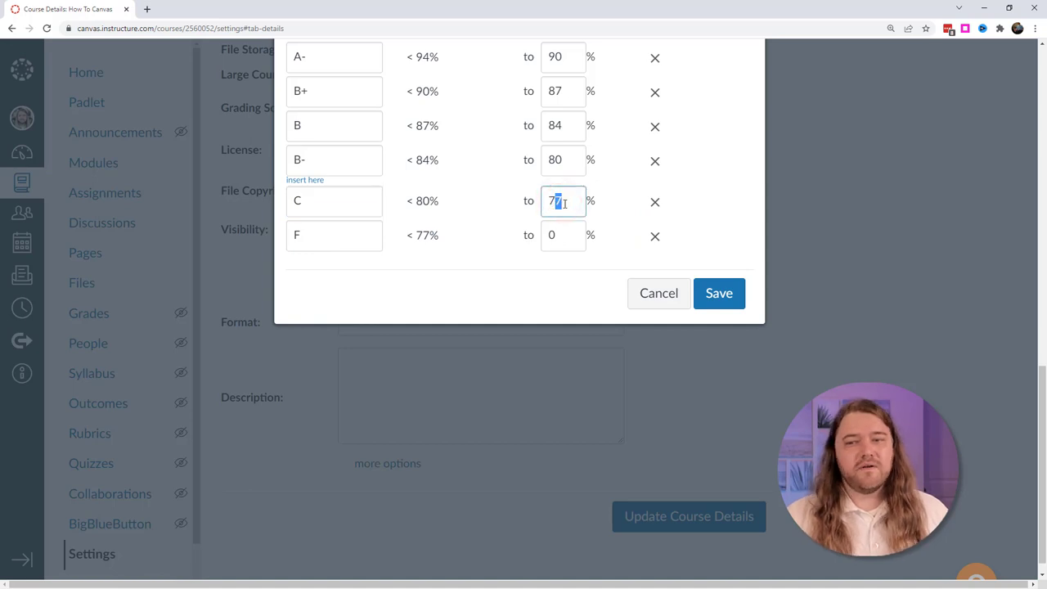
pyautogui.write('0')
pyautogui.scroll(3, 566, 214)
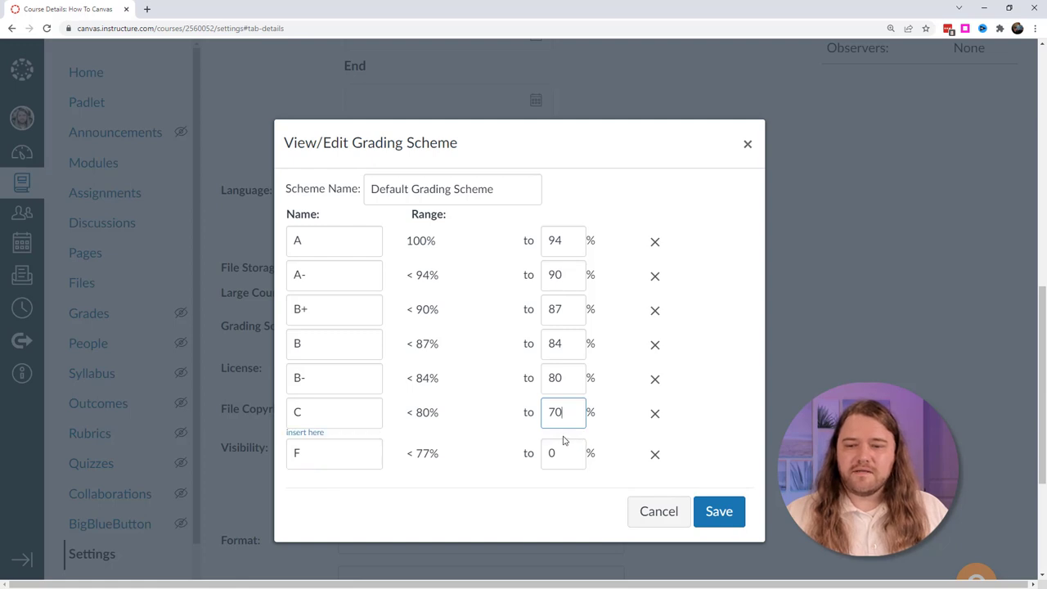
pyautogui.click(693, 453)
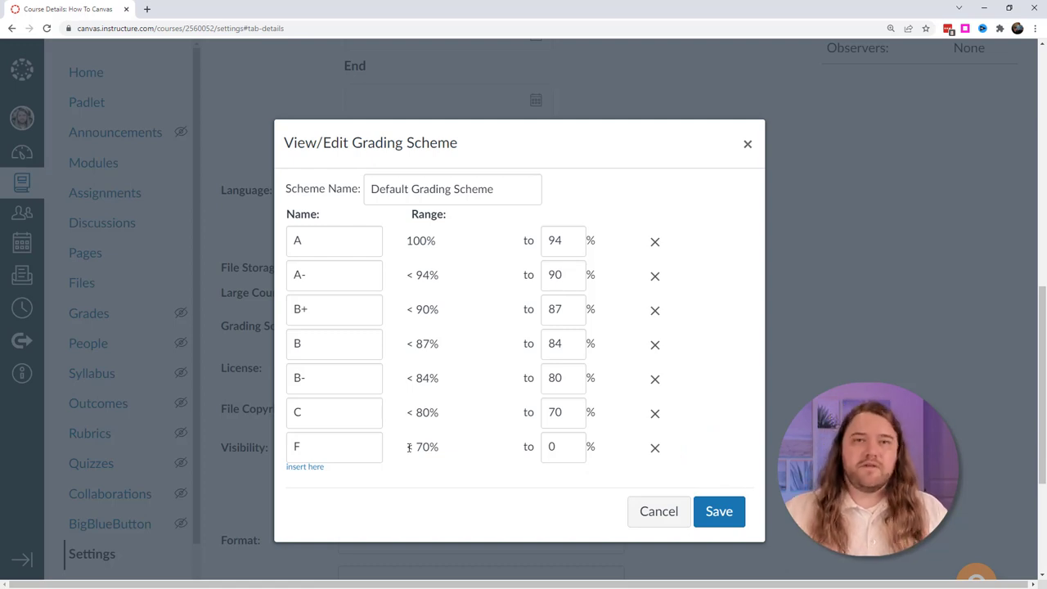
pyautogui.click(719, 515)
pyautogui.click(726, 390)
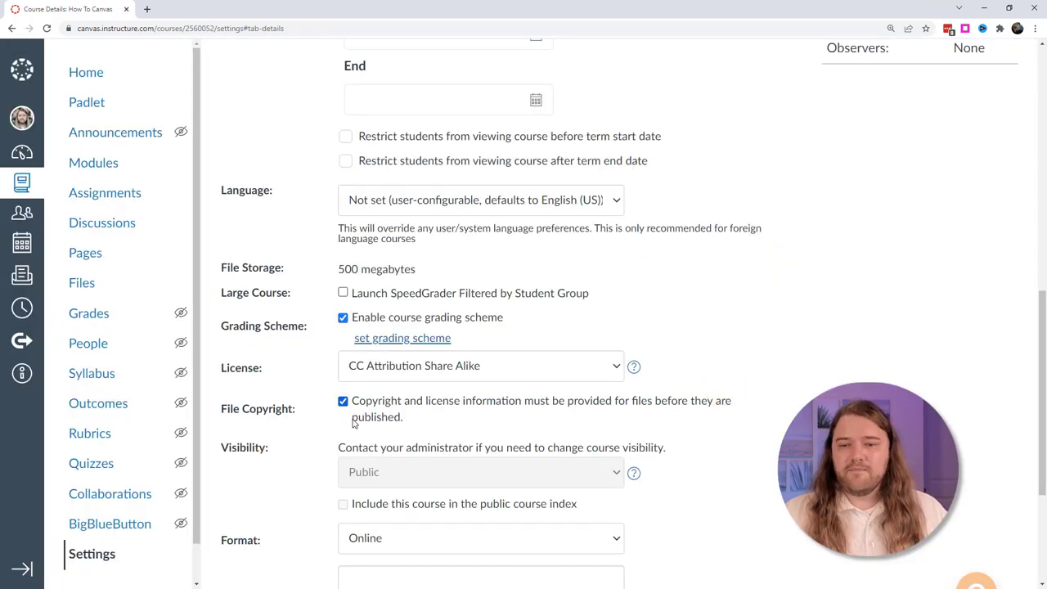
# Step: Return to the course gradebook and check the letter grades in the Total column
pyautogui.click(80, 319)
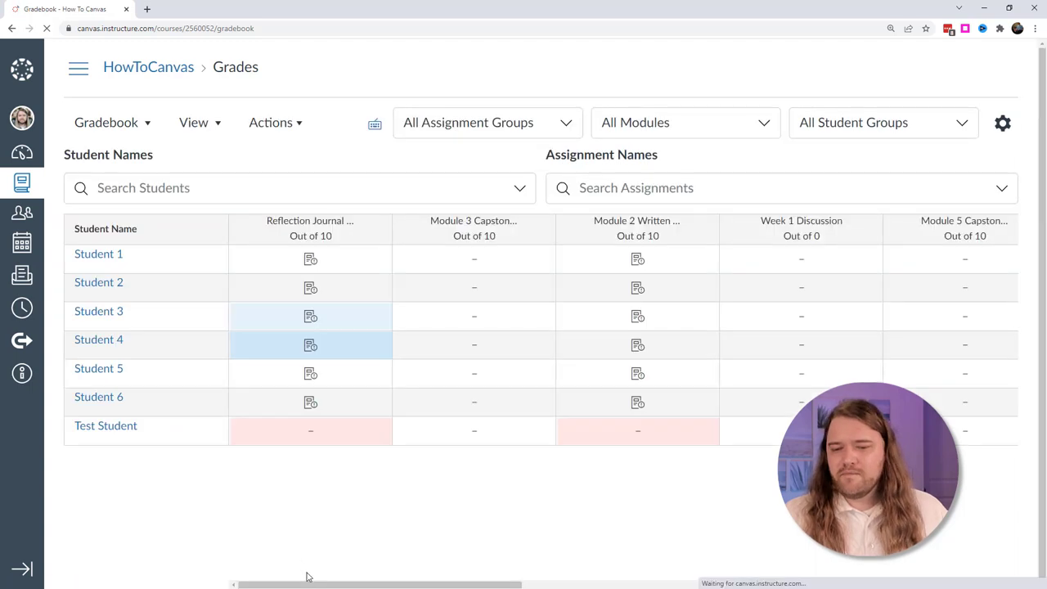
pyautogui.moveTo(308, 582); pyautogui.dragTo(807, 586)
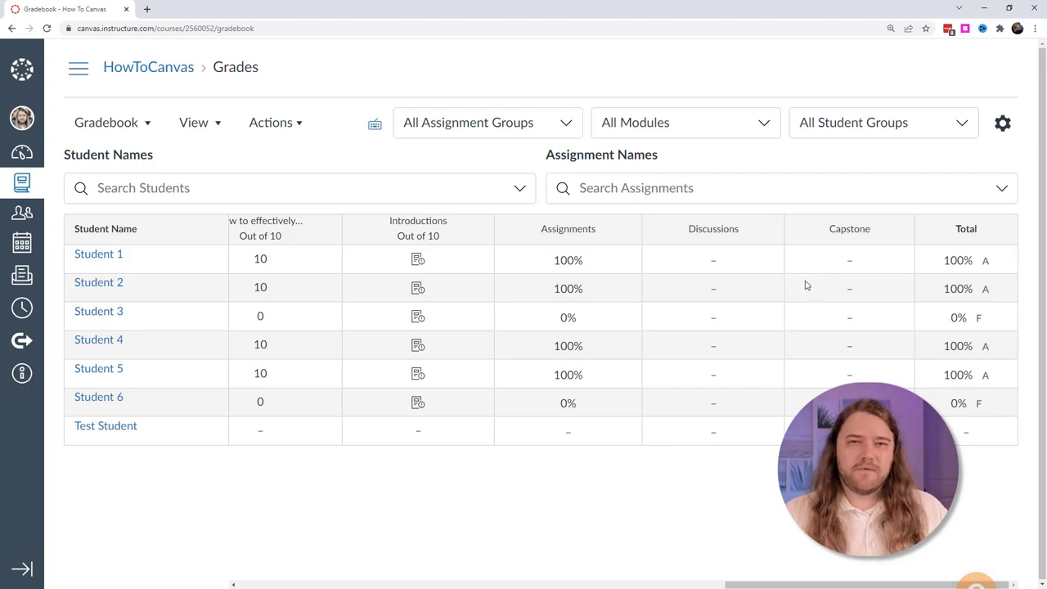
# Step: Show each student's group as secondary information in the gradebook's Student Name column
pyautogui.hscroll(-10, 605, 287)
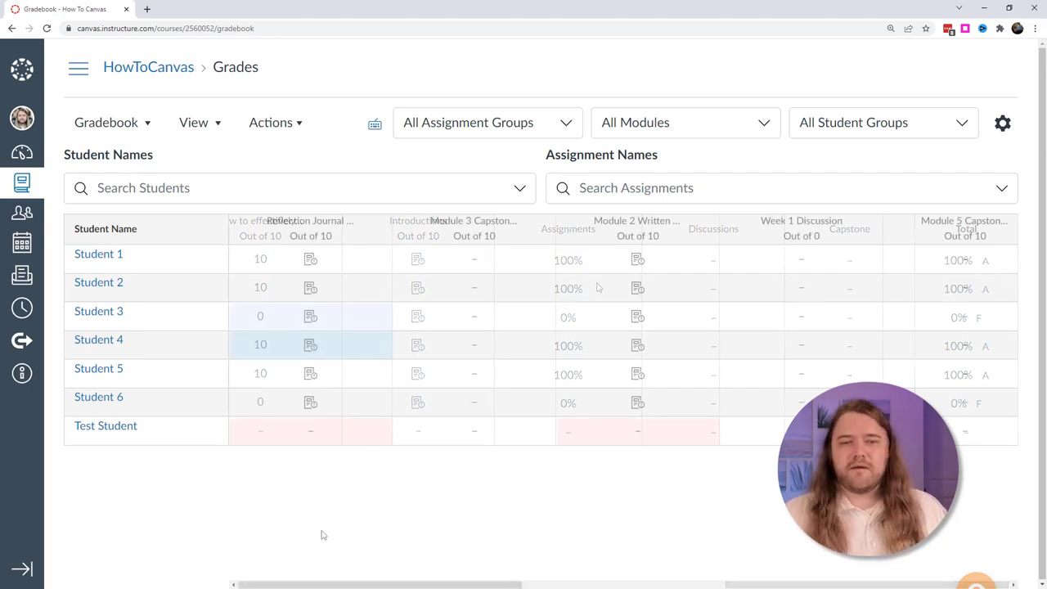
pyautogui.click(212, 230)
pyautogui.moveTo(193, 270)
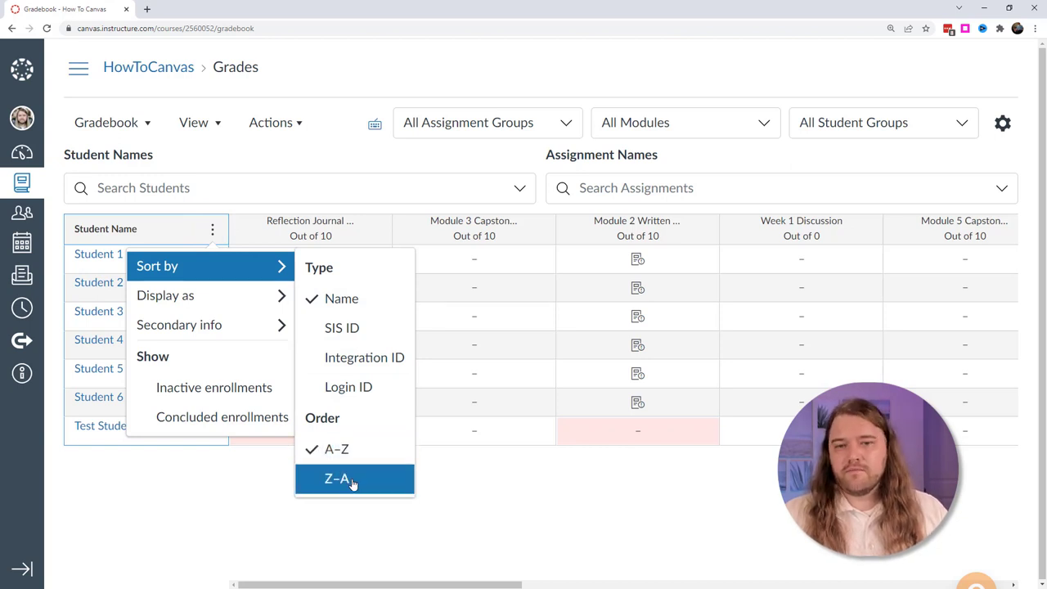
pyautogui.moveTo(215, 297)
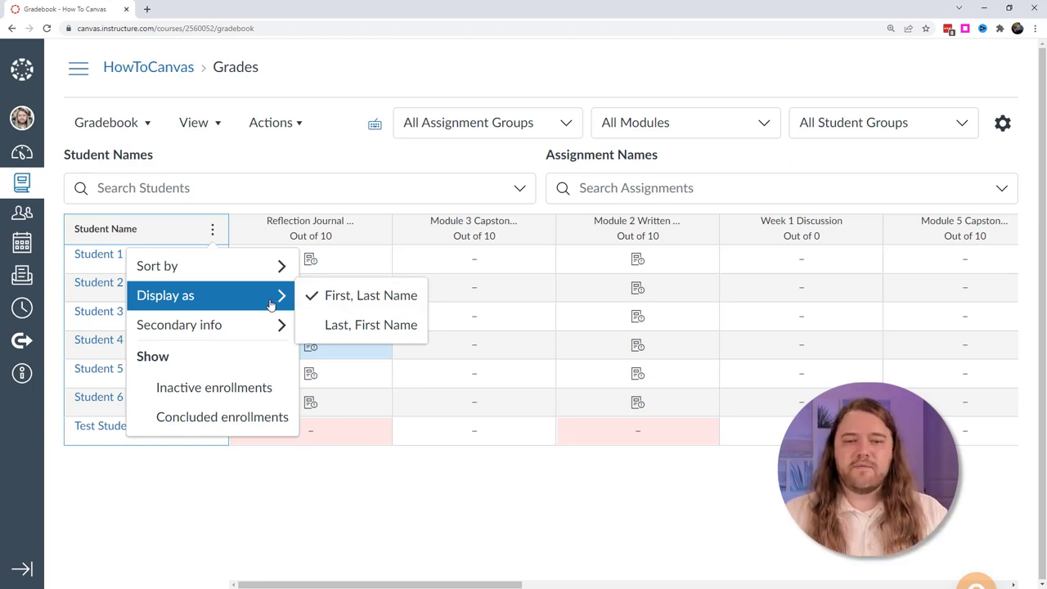
pyautogui.moveTo(229, 323)
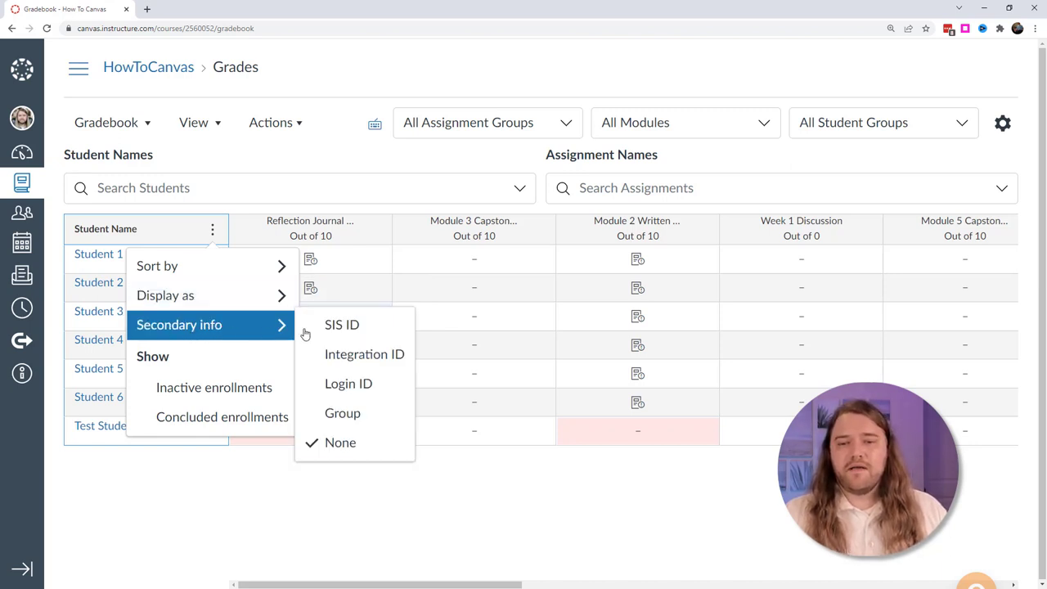
pyautogui.click(344, 415)
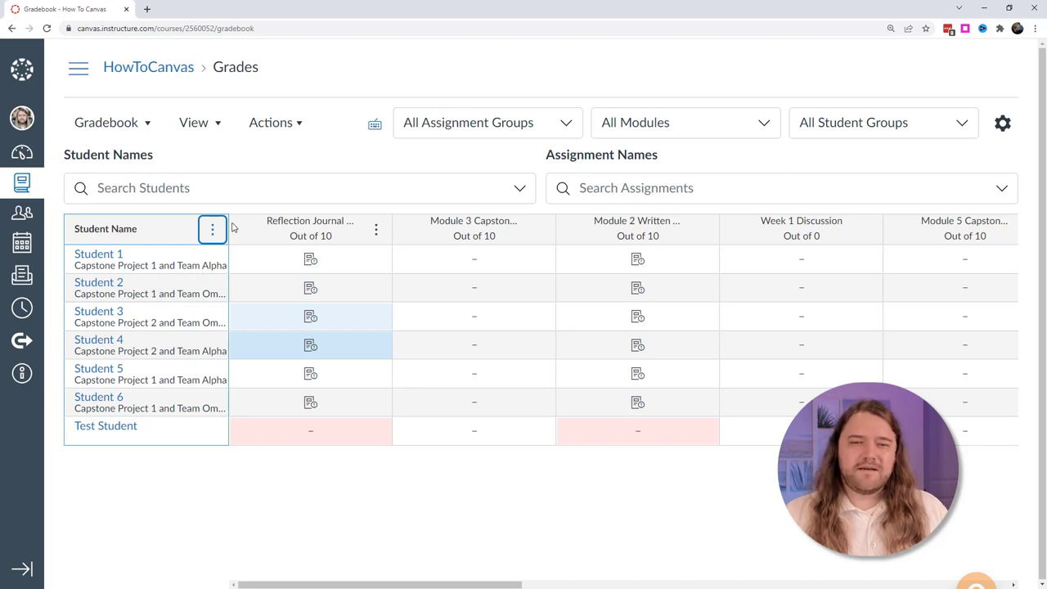
# Step: Widen the Student Name, Reflection Journal 4.3, Module 3 Capstone Activity and Module 2 Written Assignment columns until their text shows in full
pyautogui.moveTo(228, 228); pyautogui.dragTo(259, 234)
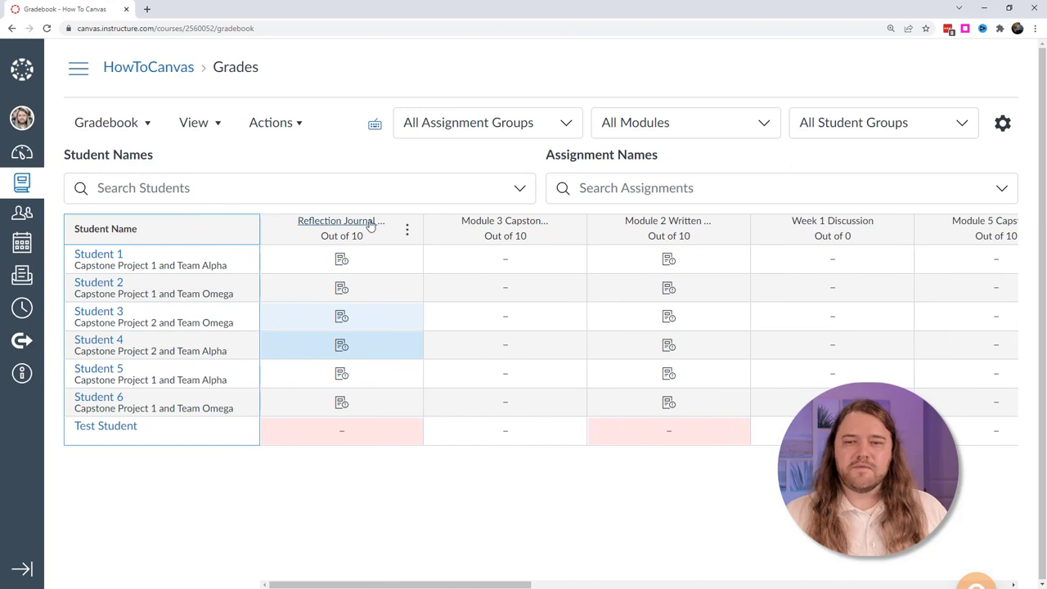
pyautogui.moveTo(422, 226)
pyautogui.mouseDown()
pyautogui.moveTo(461, 226)
pyautogui.moveTo(427, 227)
pyautogui.moveTo(436, 228)
pyautogui.mouseUp()
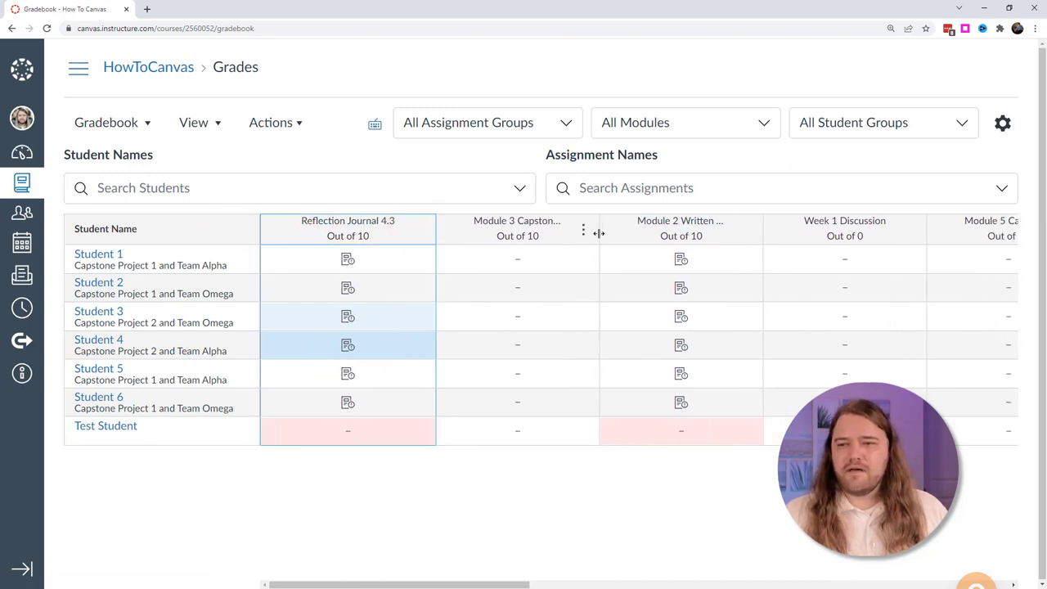
pyautogui.moveTo(598, 232); pyautogui.dragTo(639, 237)
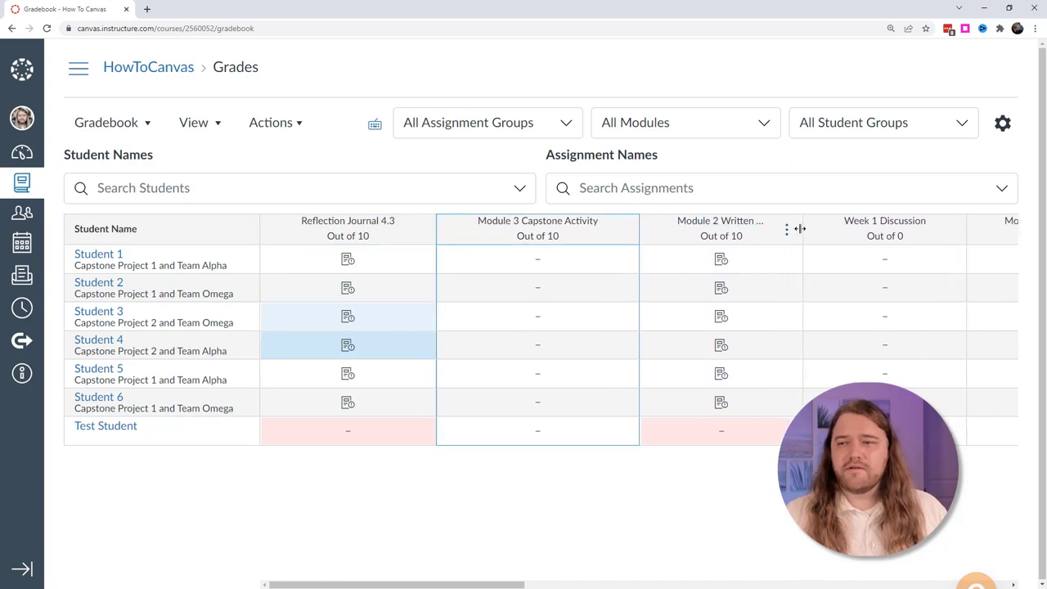
pyautogui.moveTo(801, 230); pyautogui.dragTo(848, 227)
pyautogui.moveTo(483, 582); pyautogui.dragTo(364, 583)
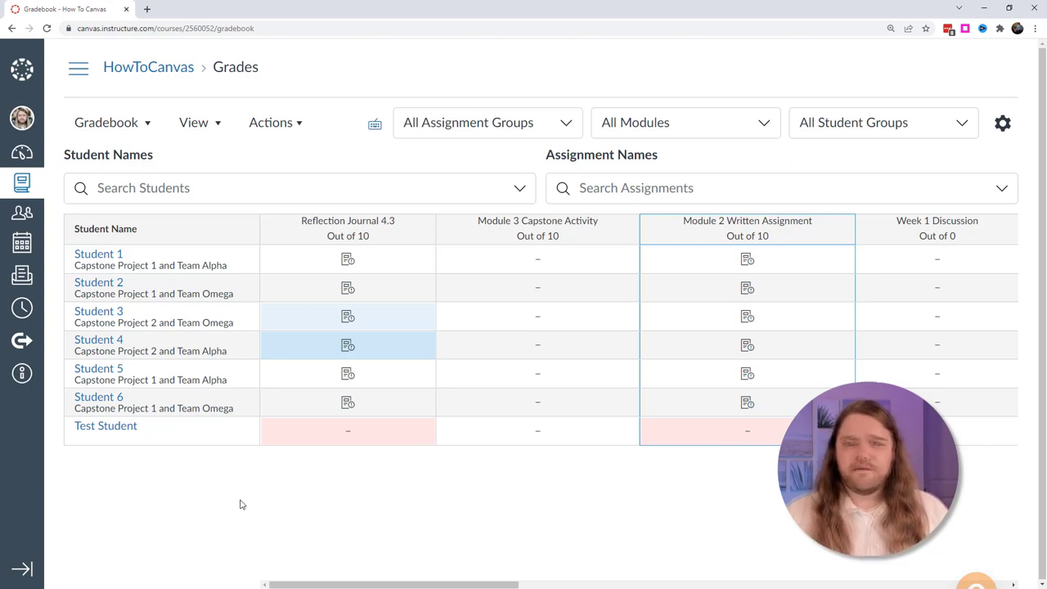
# Step: Look over the gradebook's assignment group columns, and open the course's Assignments page with the course navigation hidden
pyautogui.moveTo(350, 583); pyautogui.dragTo(897, 580)
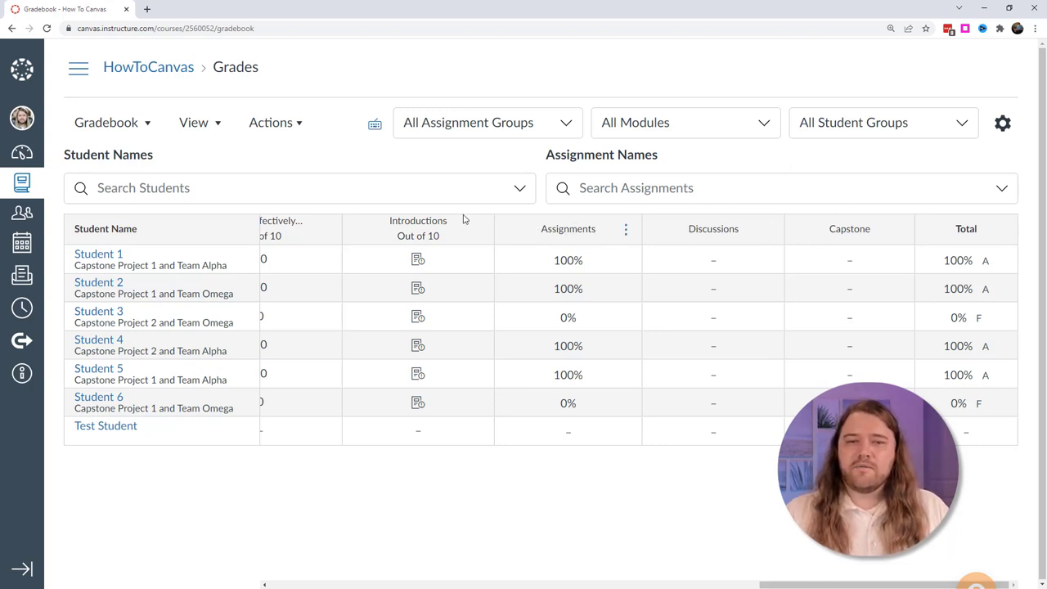
pyautogui.click(78, 68)
pyautogui.click(94, 252)
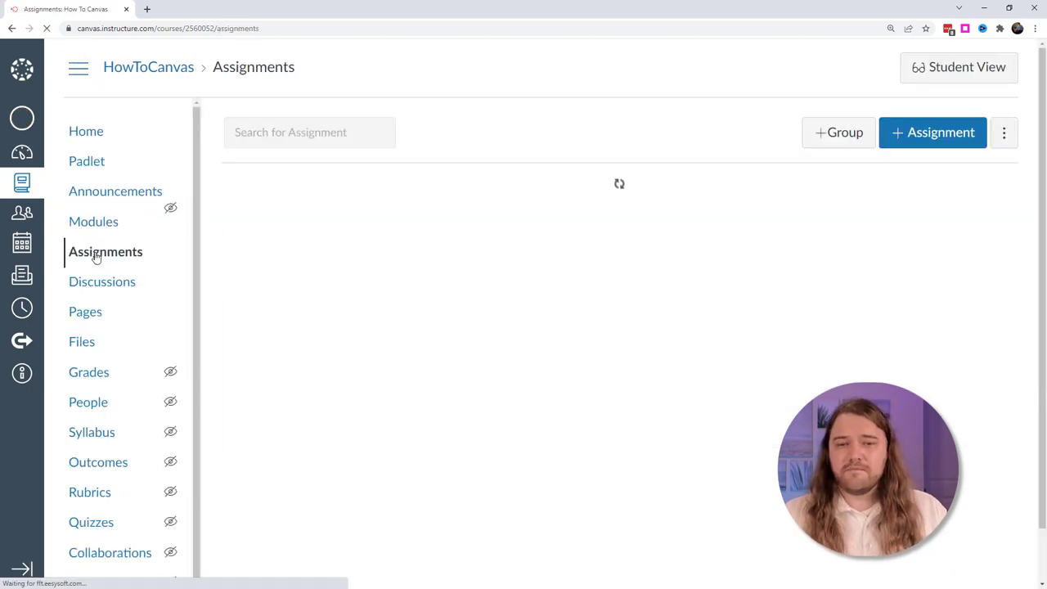
pyautogui.scroll(-1, 357, 236)
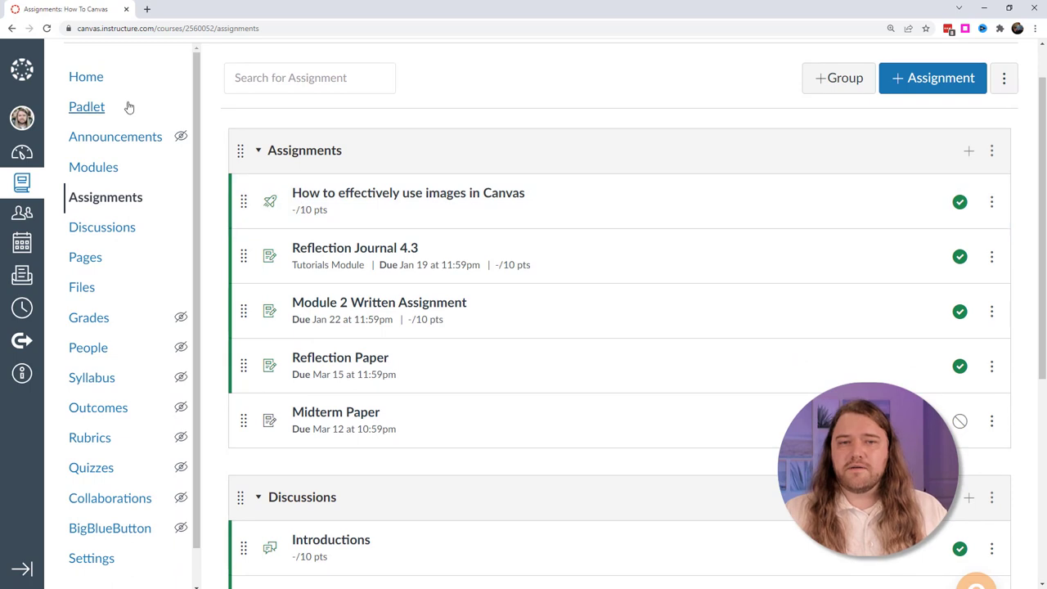
pyautogui.scroll(1, 86, 75)
pyautogui.click(78, 68)
# Step: Examine the Assignments, Discussions and Capstone groups, collapsing and re-expanding the first two and viewing the Discussions group's options
pyautogui.click(102, 206)
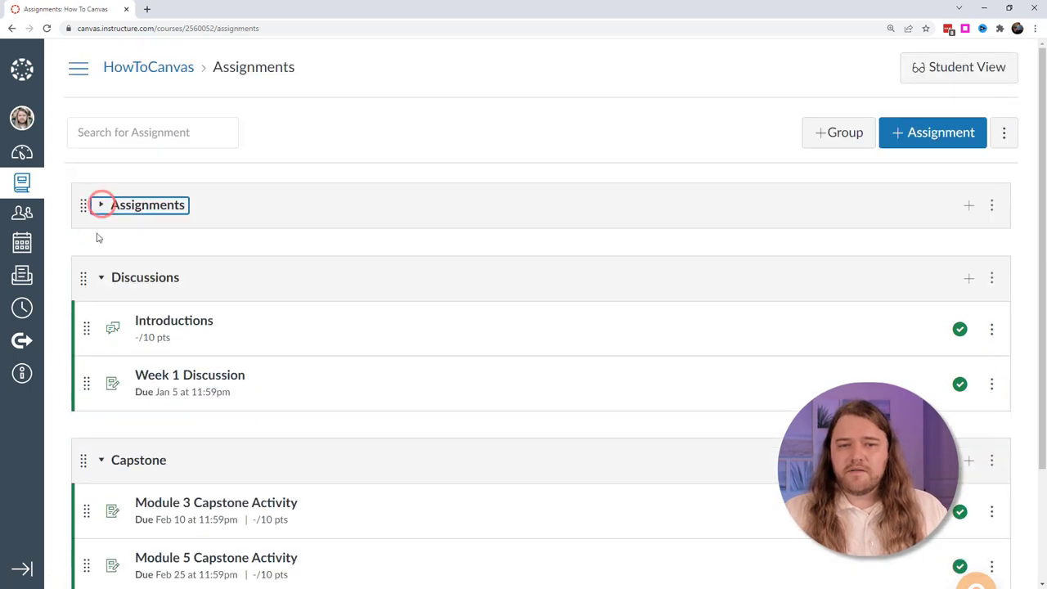
pyautogui.click(98, 279)
pyautogui.click(98, 279)
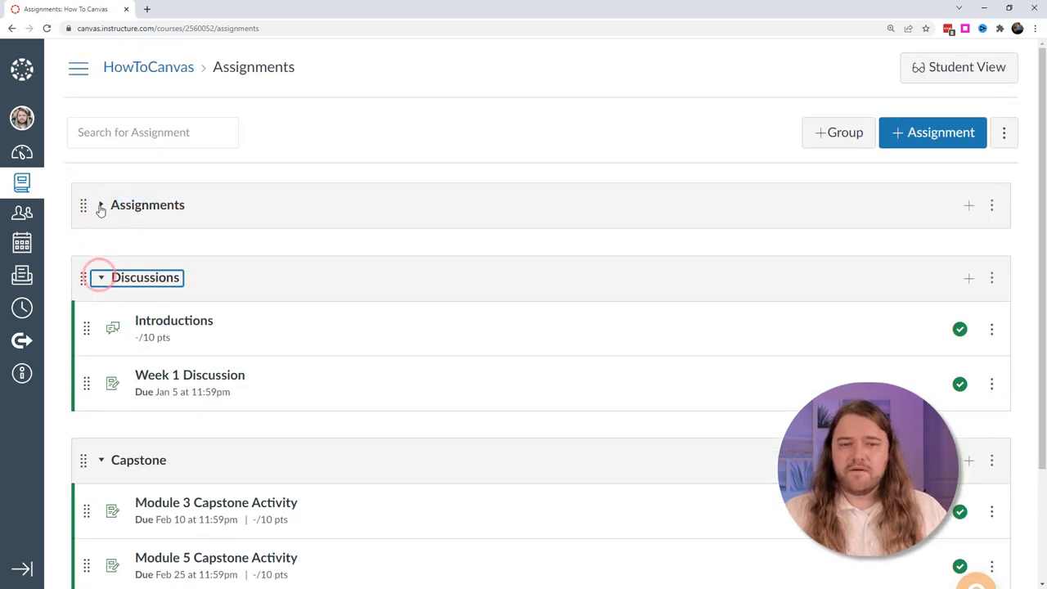
pyautogui.click(100, 206)
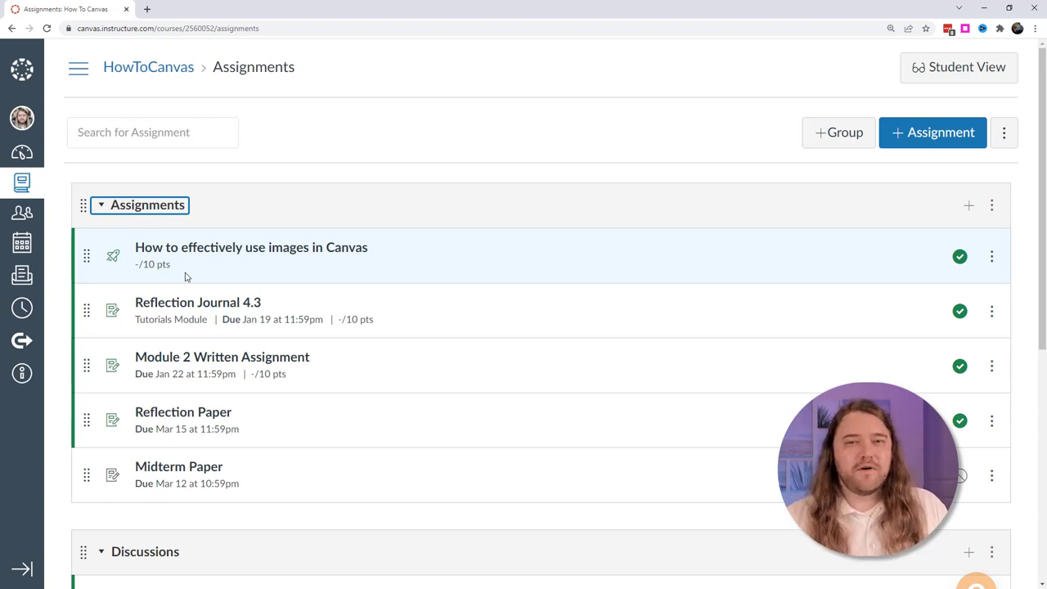
pyautogui.scroll(-2, 560, 391)
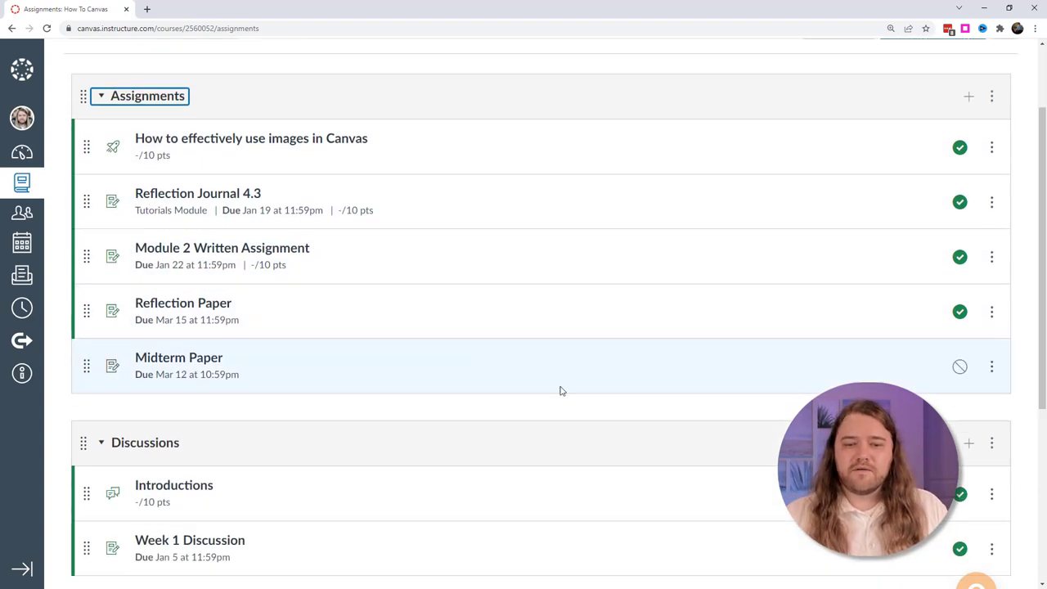
pyautogui.click(989, 446)
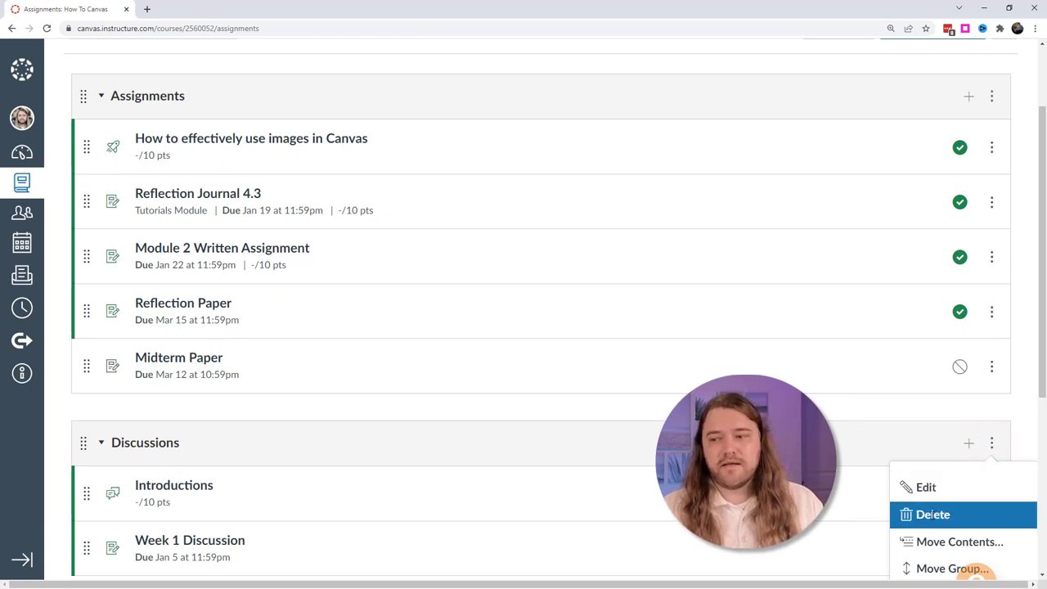
pyautogui.scroll(-2, 552, 346)
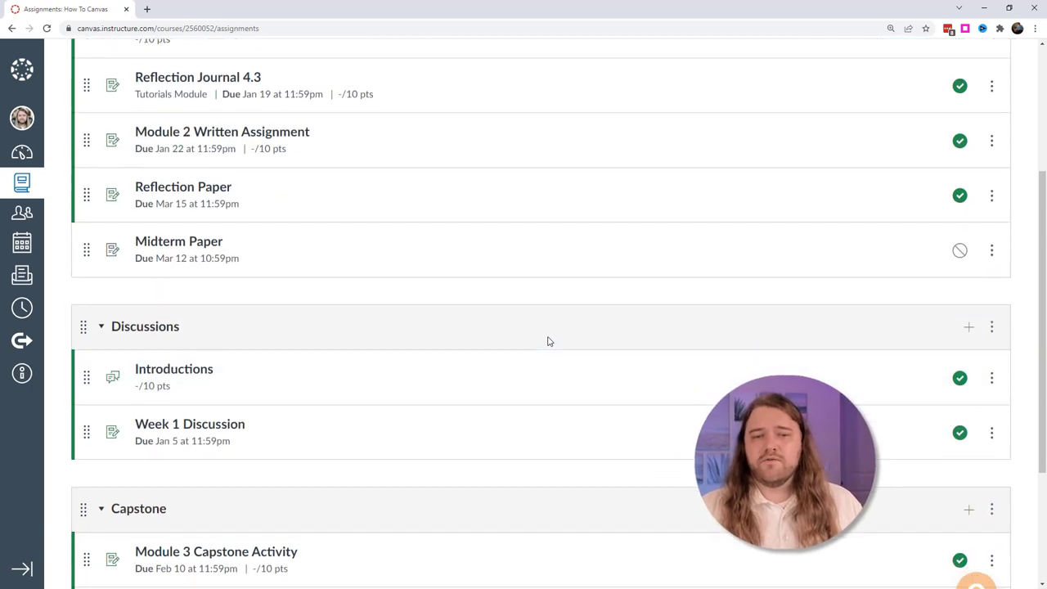
pyautogui.scroll(-1, 267, 221)
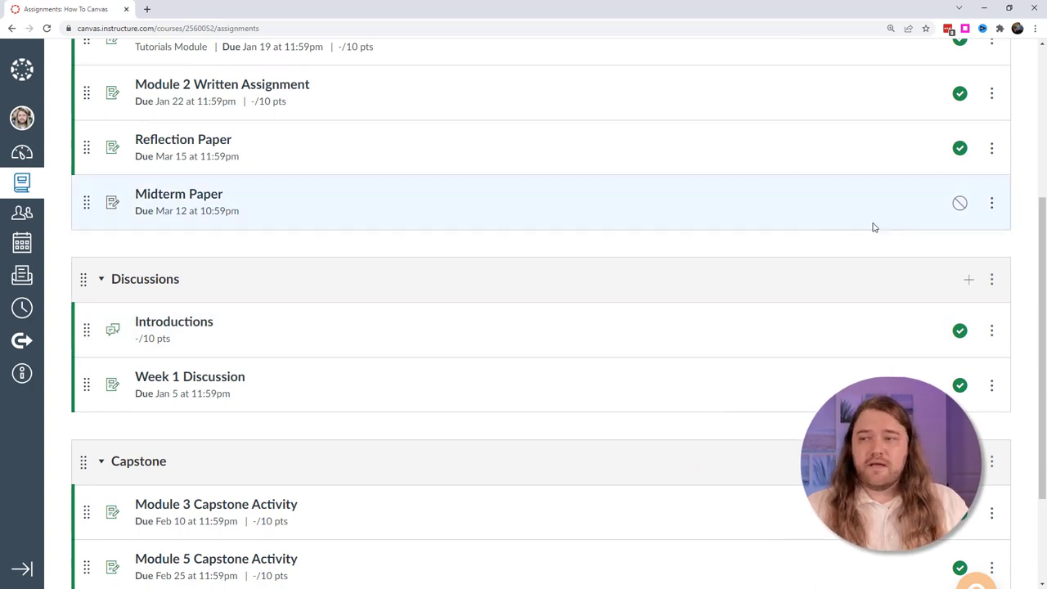
pyautogui.click(992, 205)
pyautogui.click(922, 303)
pyautogui.click(863, 145)
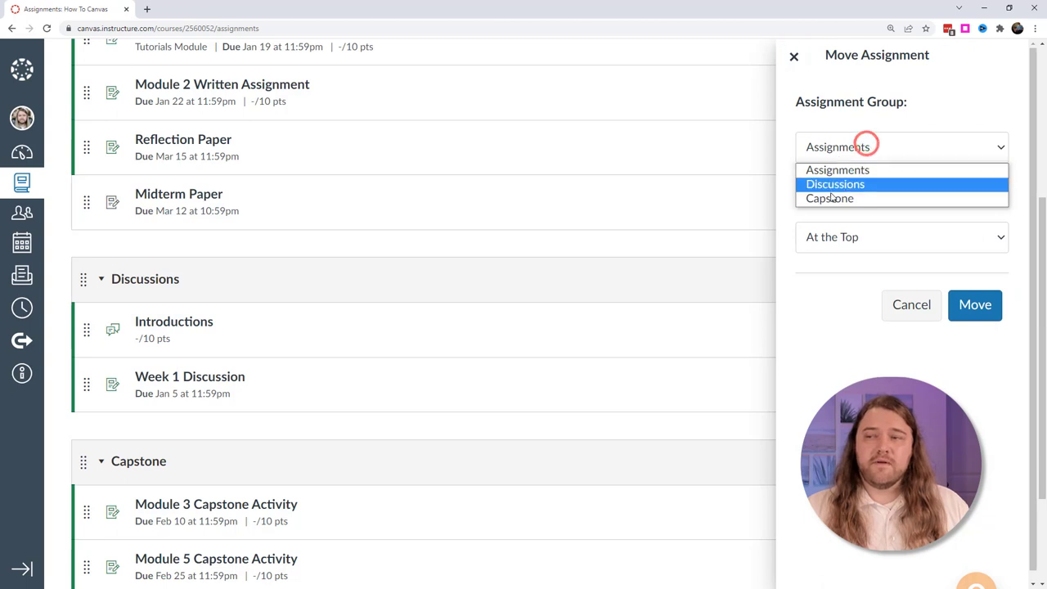
pyautogui.click(905, 310)
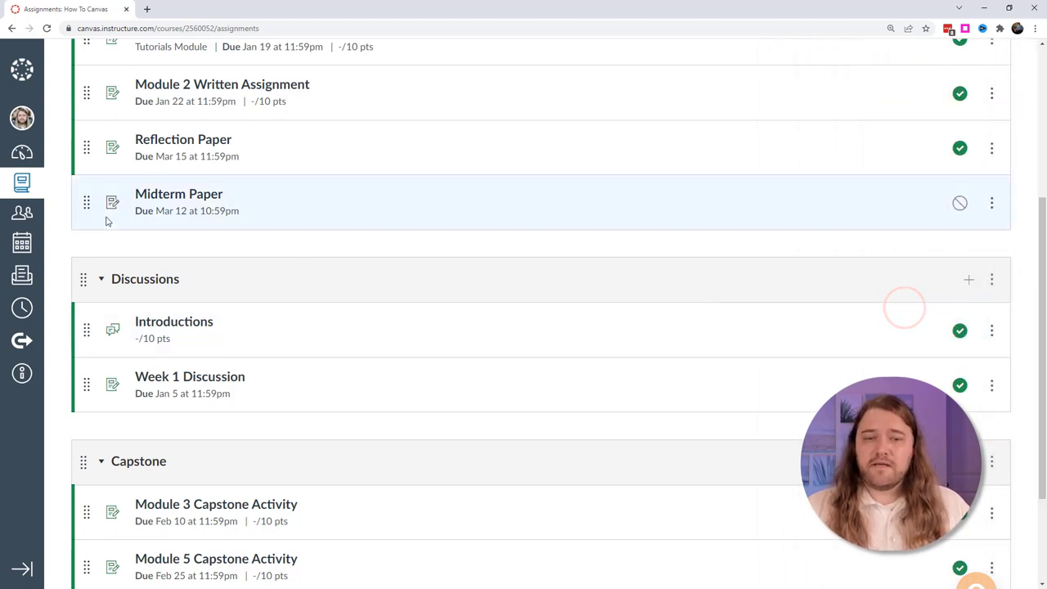
# Step: Try to reposition the Midterm Paper assignment directly in the assignment list
pyautogui.moveTo(88, 206)
pyautogui.mouseDown()
pyautogui.moveTo(82, 482)
pyautogui.moveTo(80, 155)
pyautogui.moveTo(79, 202)
pyautogui.mouseUp()
pyautogui.scroll(2, 80, 202)
pyautogui.moveTo(87, 367)
pyautogui.mouseDown()
pyautogui.moveTo(88, 194)
pyautogui.moveTo(83, 365)
pyautogui.mouseUp()
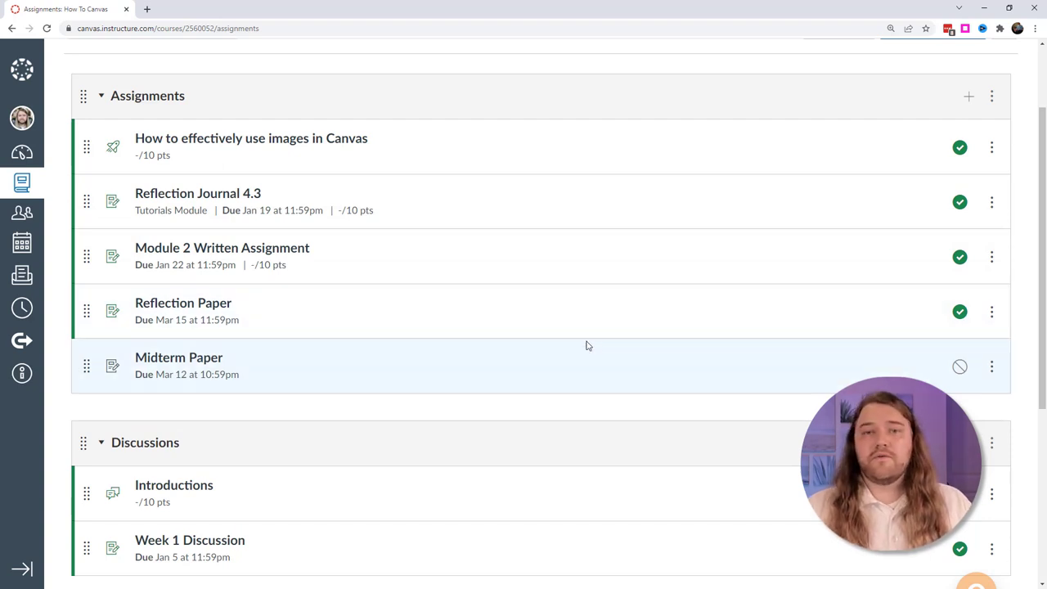
# Step: Open the Assignment Groups Weight settings and enable weighting the final grade based on assignment groups
pyautogui.scroll(2, 593, 345)
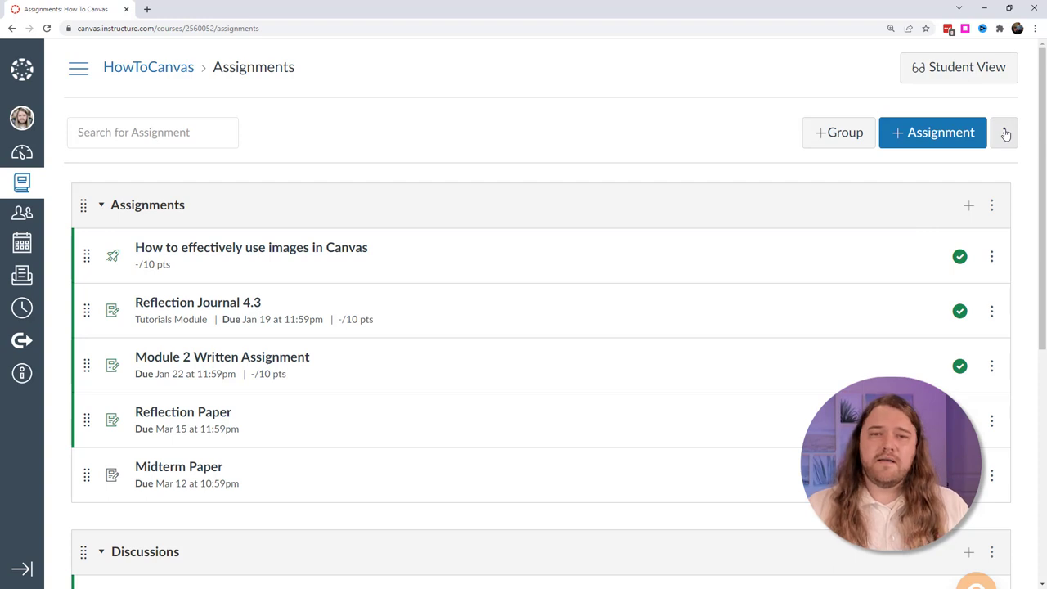
pyautogui.click(1005, 132)
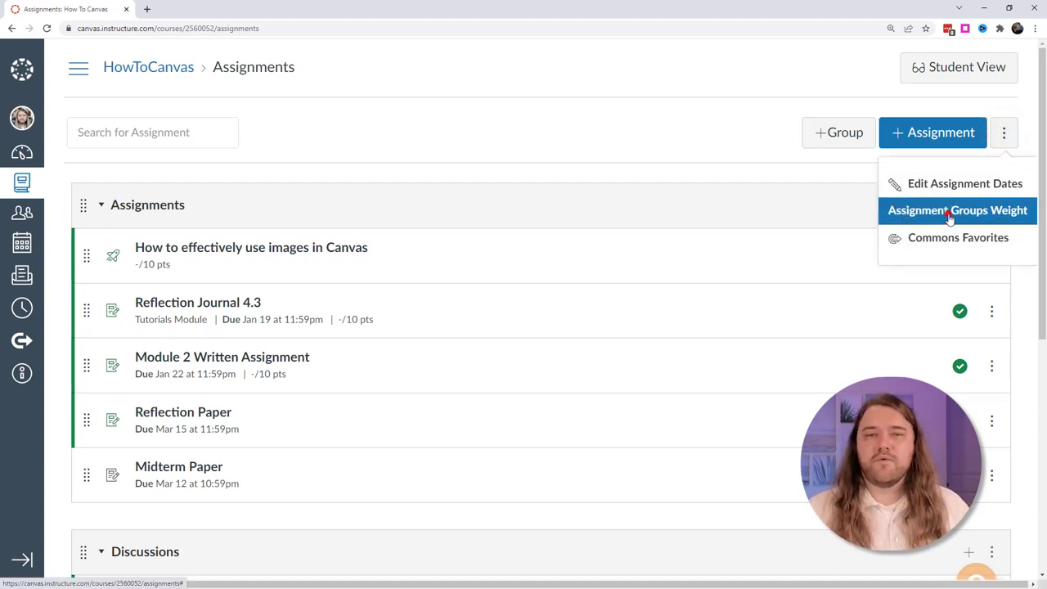
pyautogui.click(941, 217)
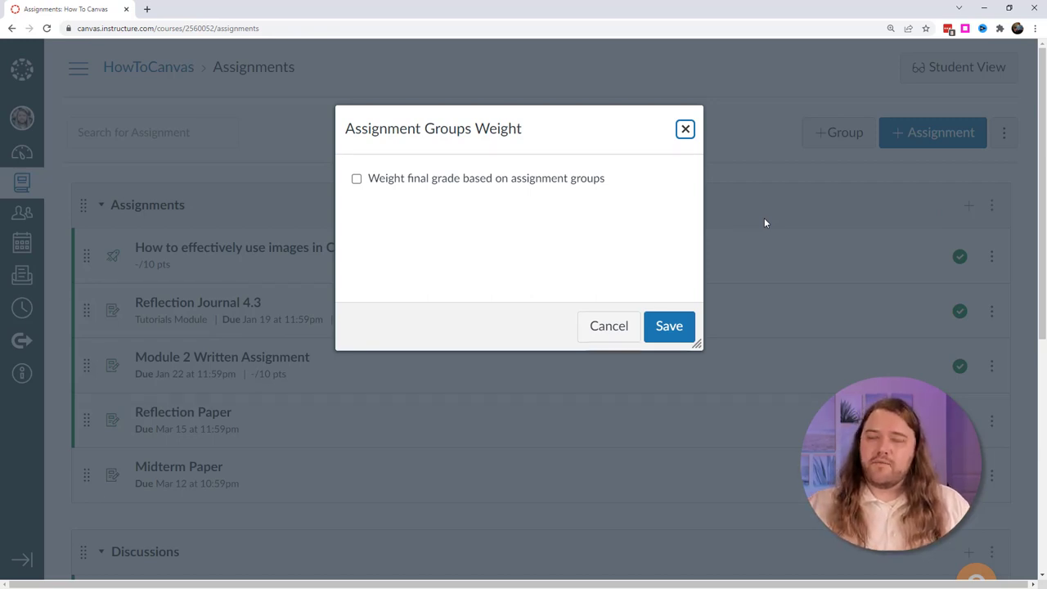
pyautogui.click(357, 179)
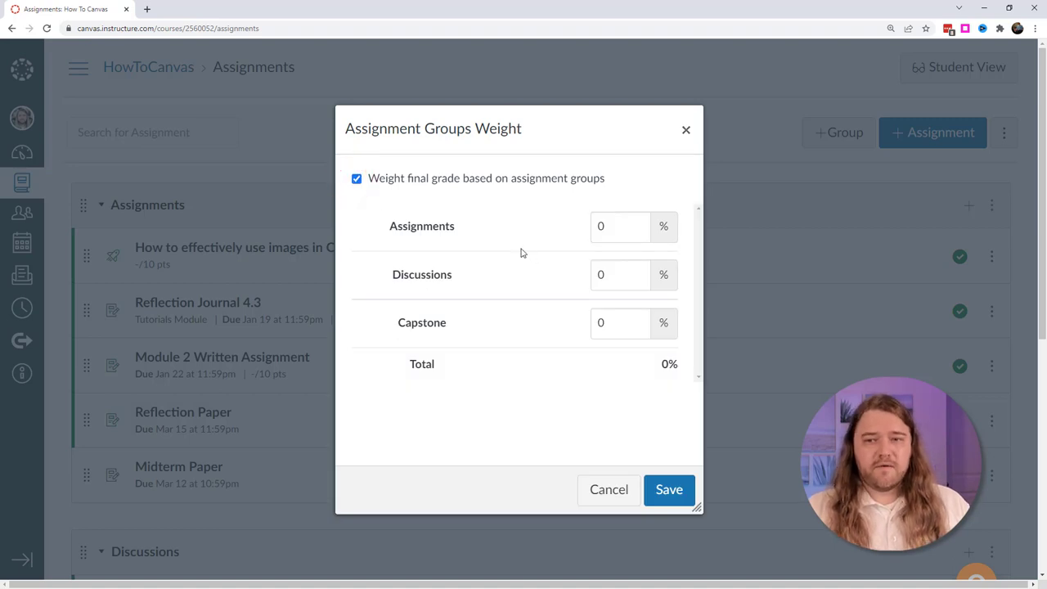
# Step: Set the group weights to 30% for Assignments, 20% for Discussions and 50% for Capstone
pyautogui.doubleClick(614, 228)
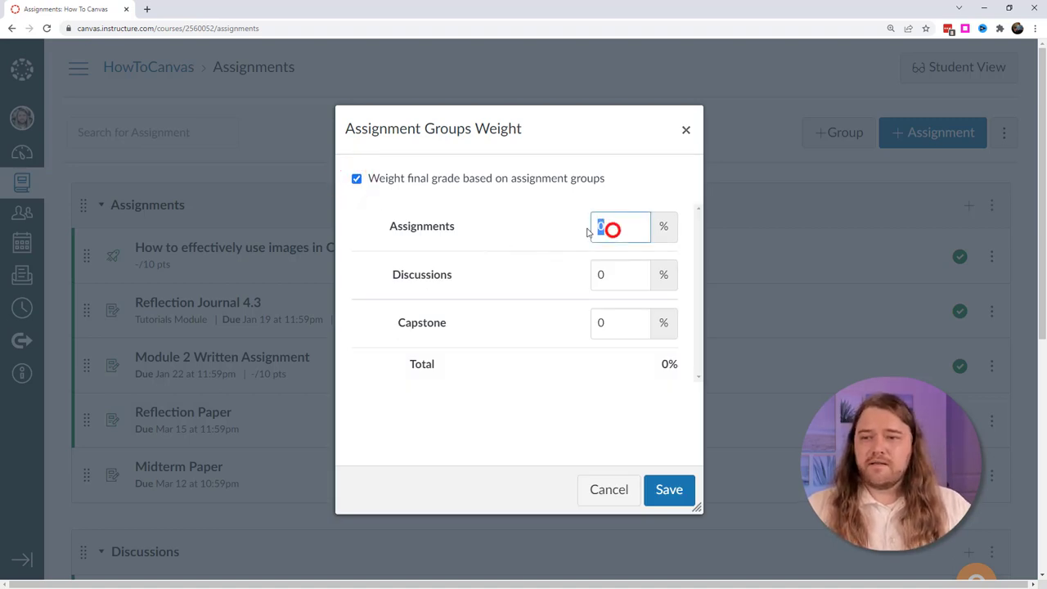
pyautogui.write('30')
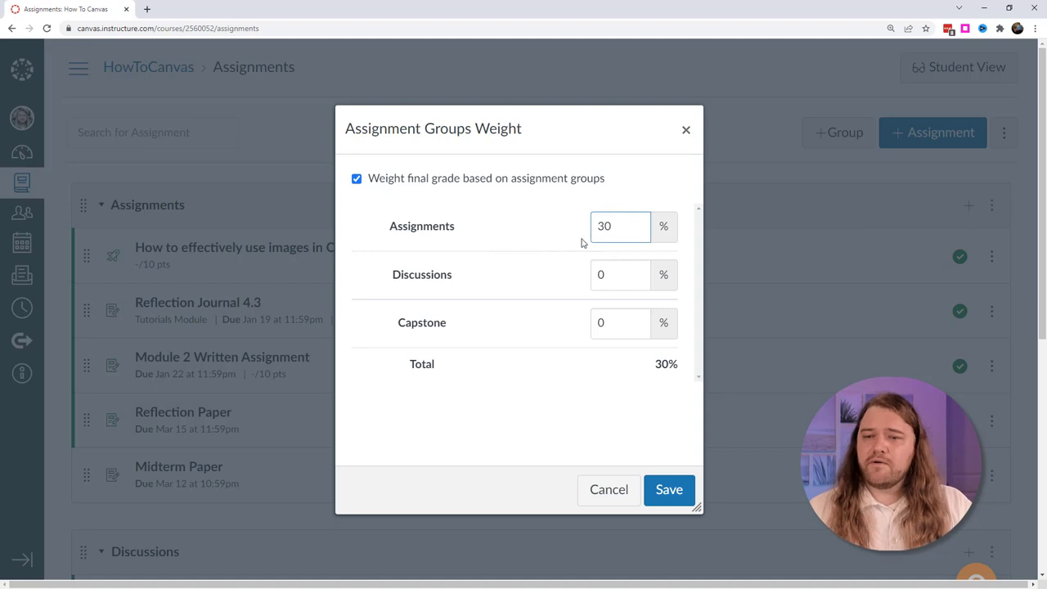
pyautogui.doubleClick(606, 275)
pyautogui.write('20')
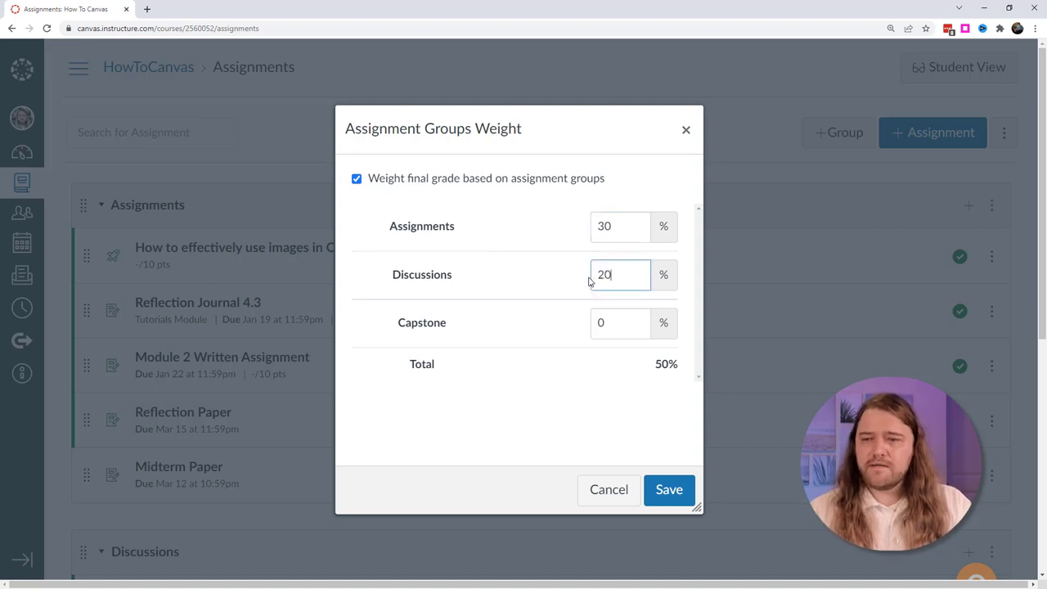
pyautogui.doubleClick(614, 323)
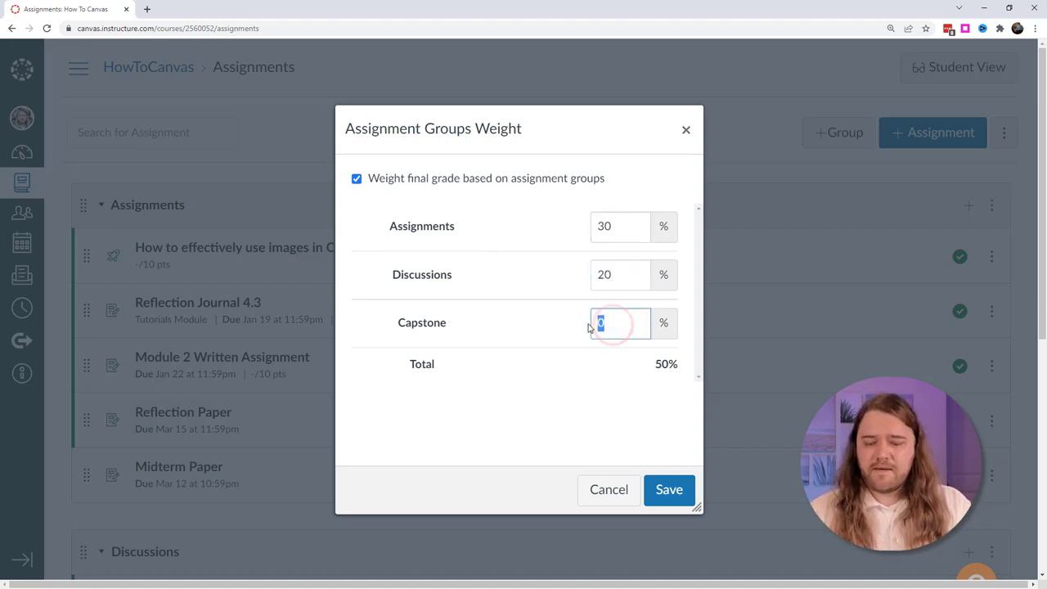
pyautogui.write('50')
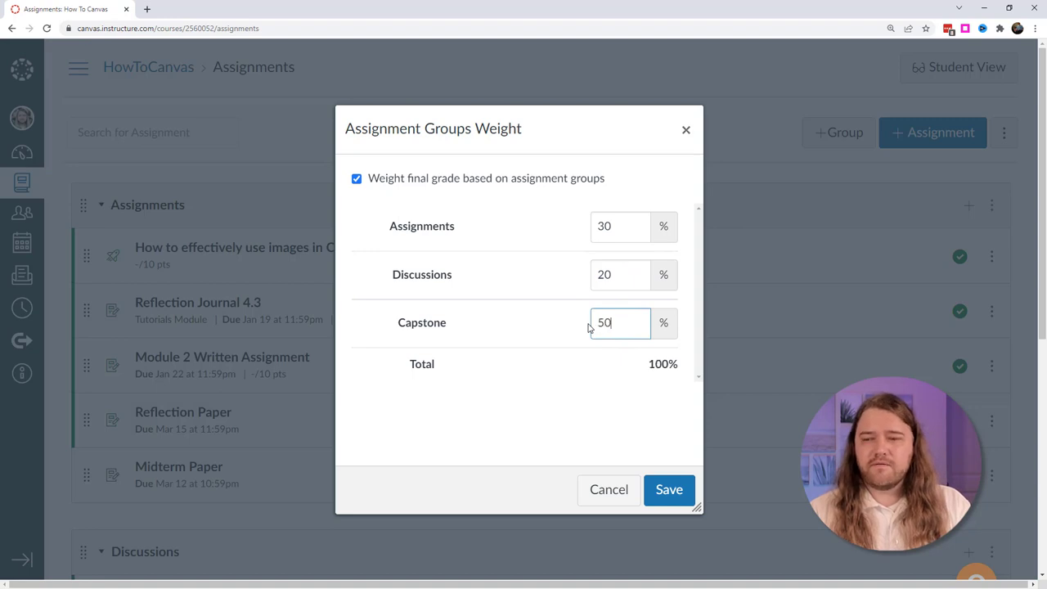
# Step: Set the Capstone group's weight to 49% and highlight the total weight to check it
pyautogui.doubleClick(621, 322)
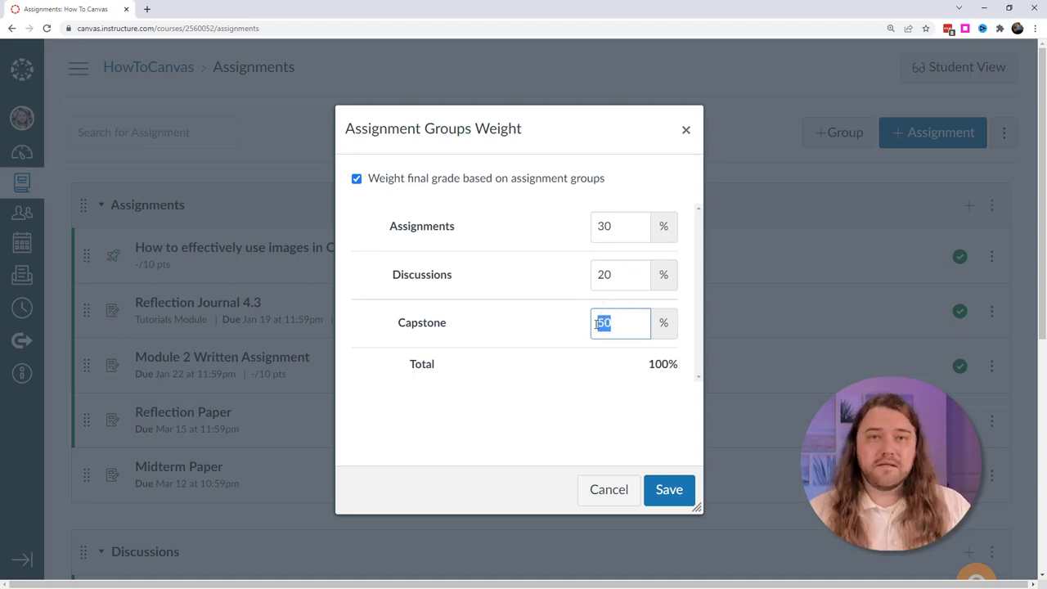
pyautogui.write('49')
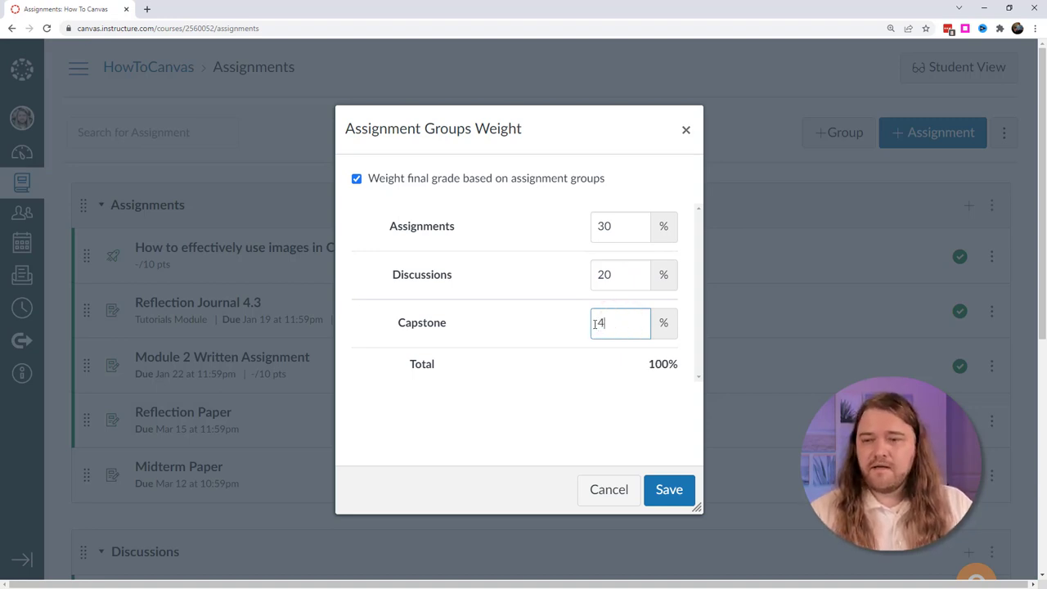
pyautogui.doubleClick(618, 323)
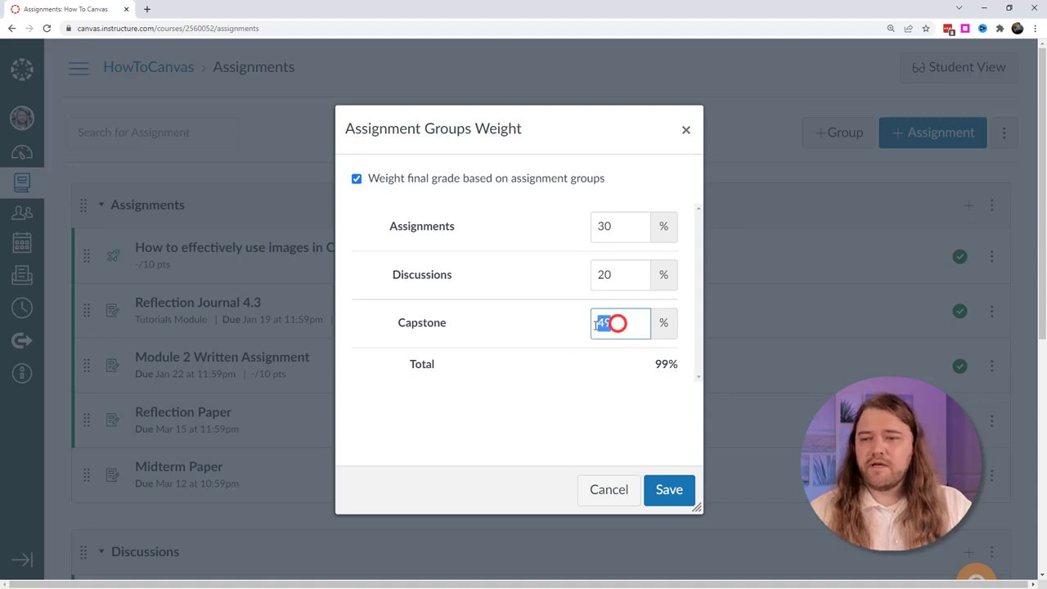
pyautogui.click(666, 373)
pyautogui.moveTo(682, 365); pyautogui.dragTo(647, 367)
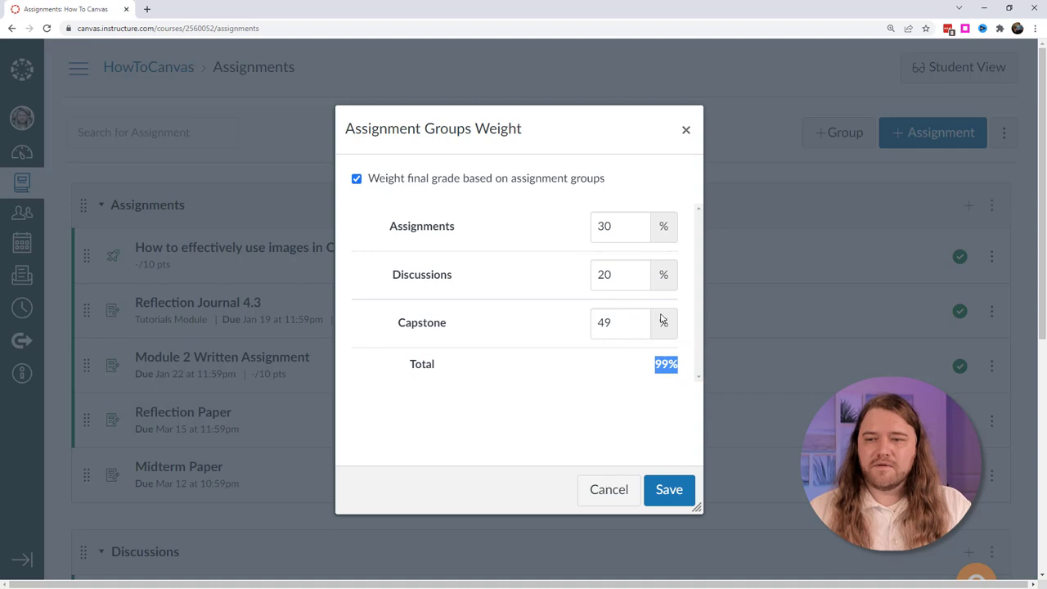
# Step: Set the Capstone group's weight to 50% and save the assignment group weights
pyautogui.doubleClick(619, 323)
pyautogui.write('50')
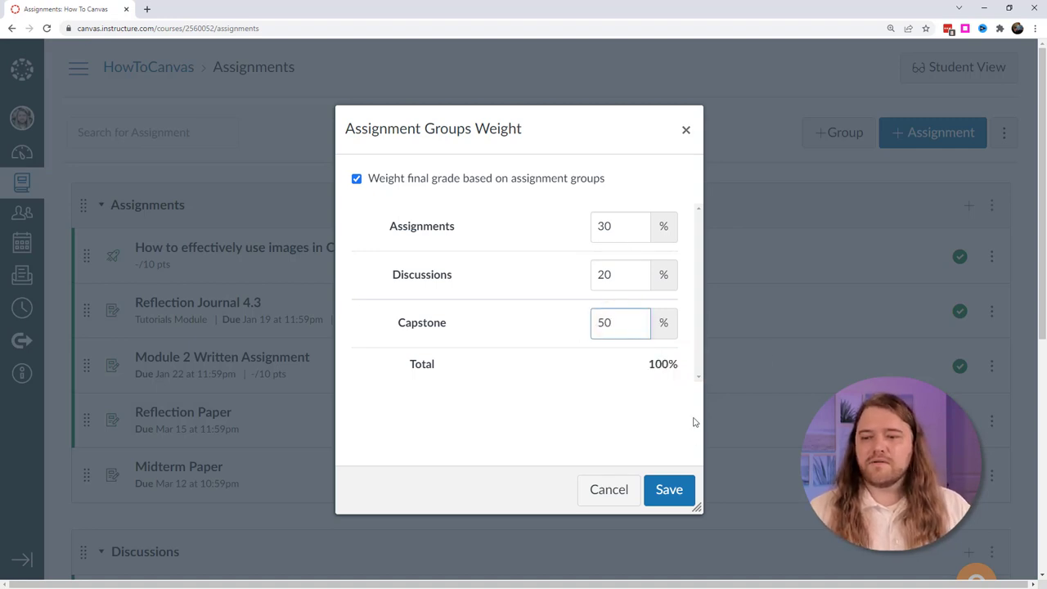
pyautogui.click(667, 489)
# Step: Open the course gradebook and check the grade weights on the Assignments, Discussions and Capstone columns
pyautogui.click(79, 76)
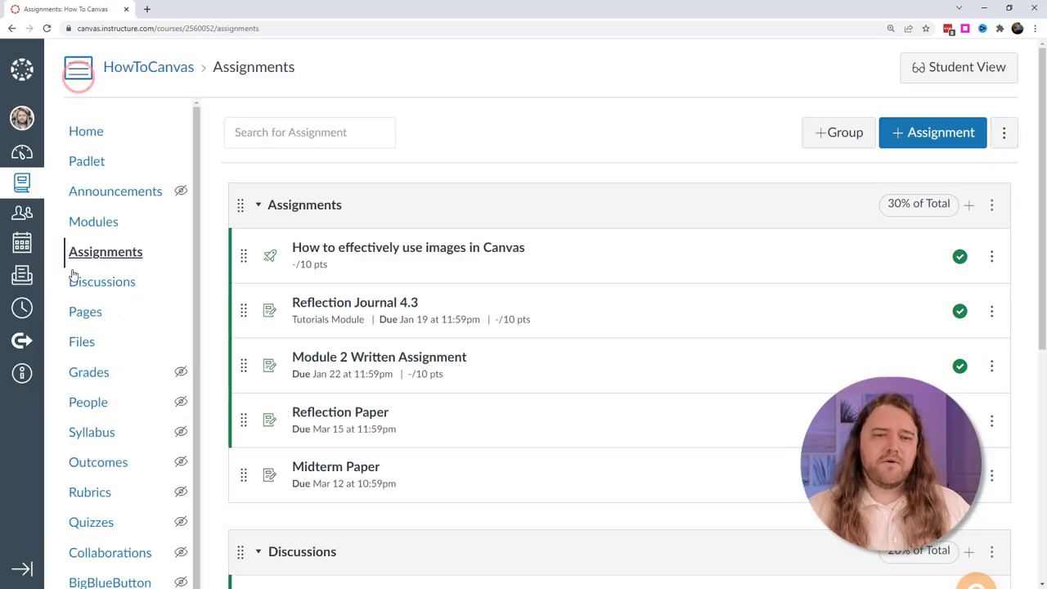
pyautogui.click(82, 373)
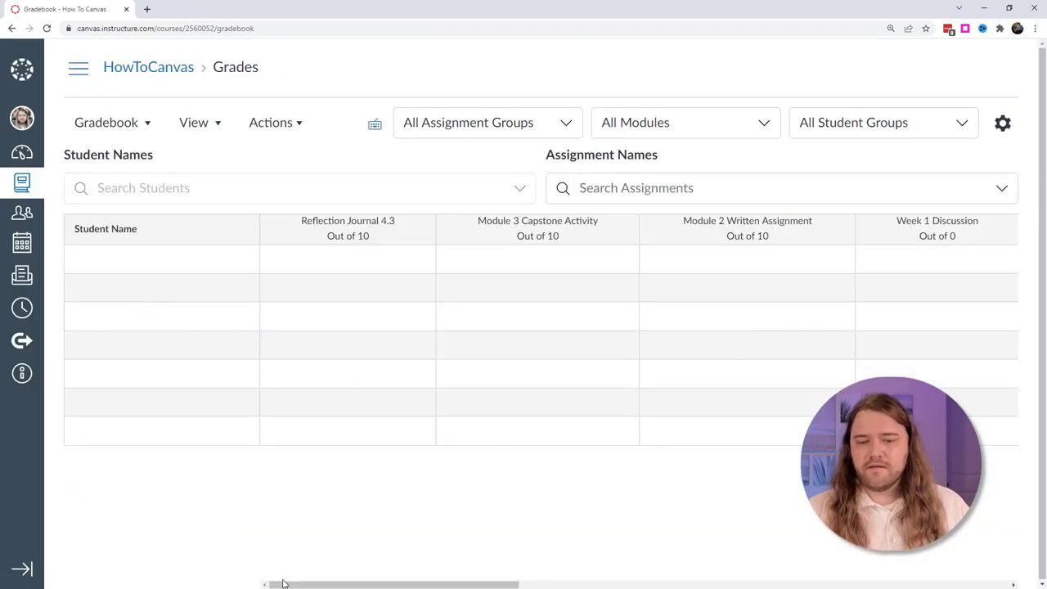
pyautogui.moveTo(287, 582); pyautogui.dragTo(798, 572)
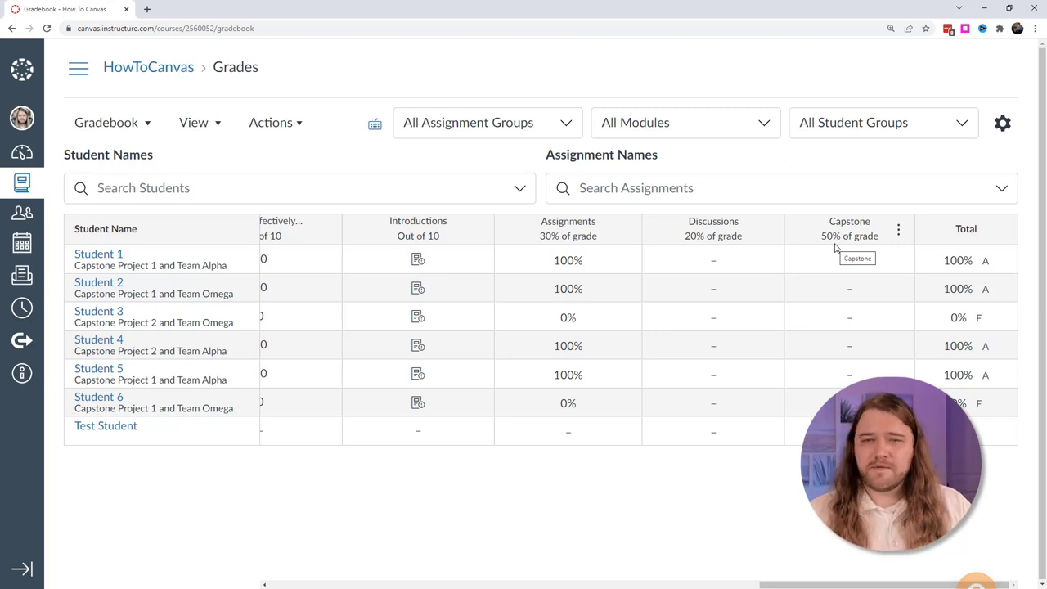
# Step: Start a message to students who scored less than 10 on the "How to effectively use images in Canvas" assignment
pyautogui.moveTo(820, 584); pyautogui.dragTo(741, 586)
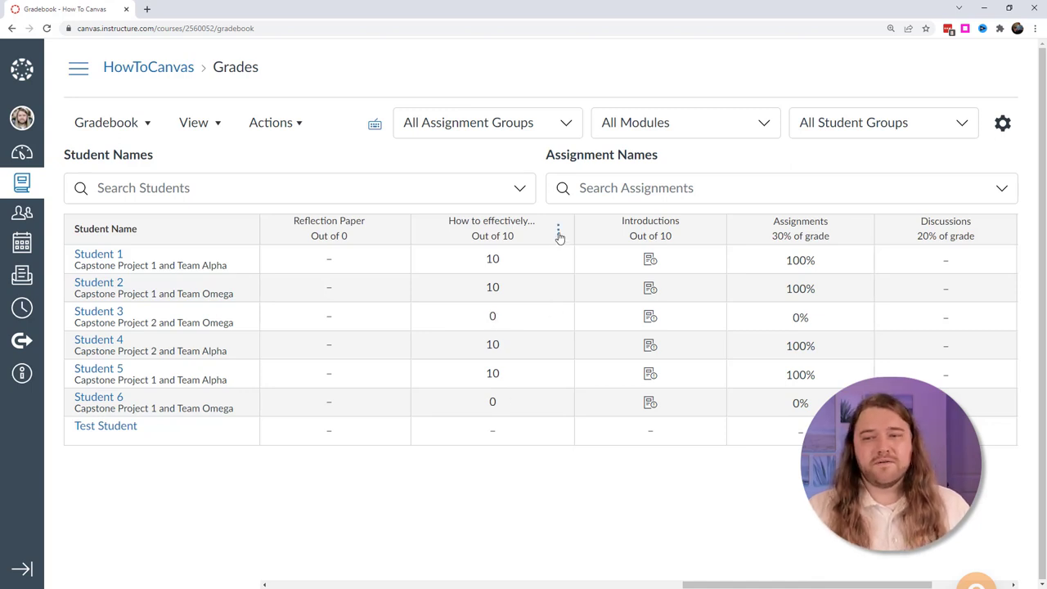
pyautogui.click(559, 230)
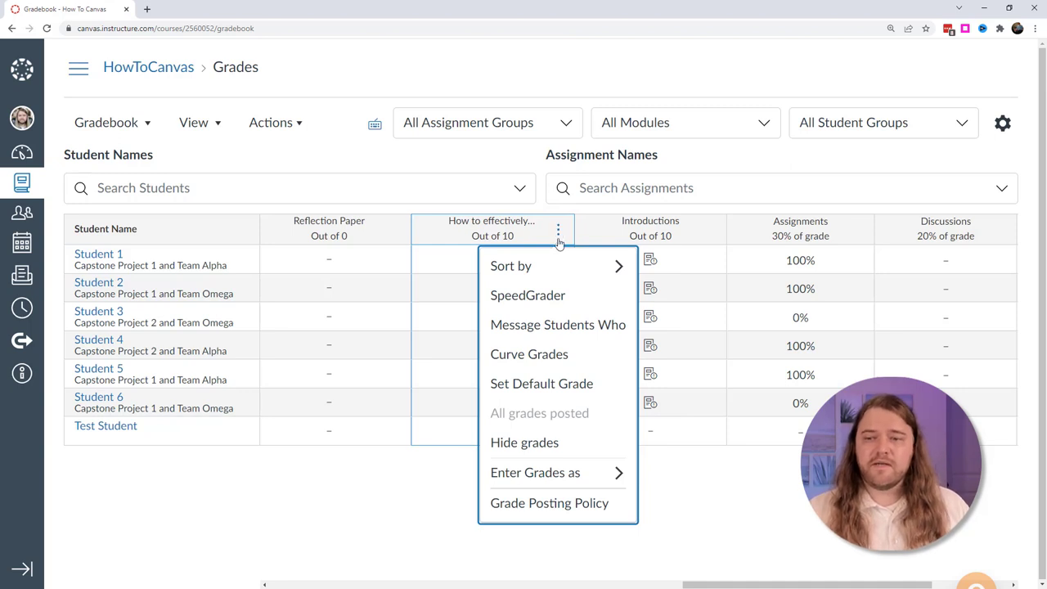
pyautogui.click(543, 325)
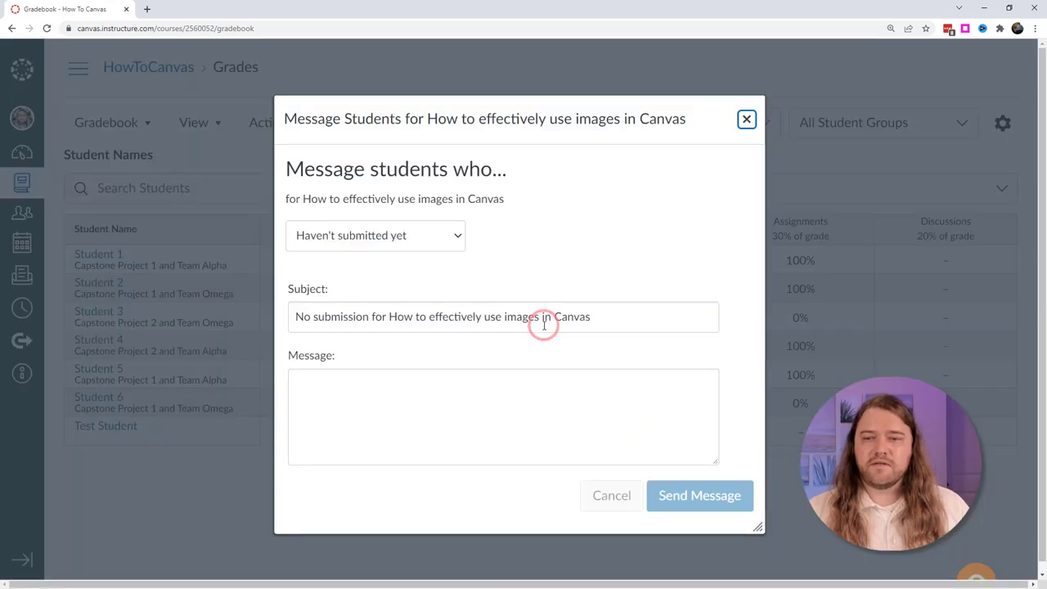
pyautogui.click(455, 235)
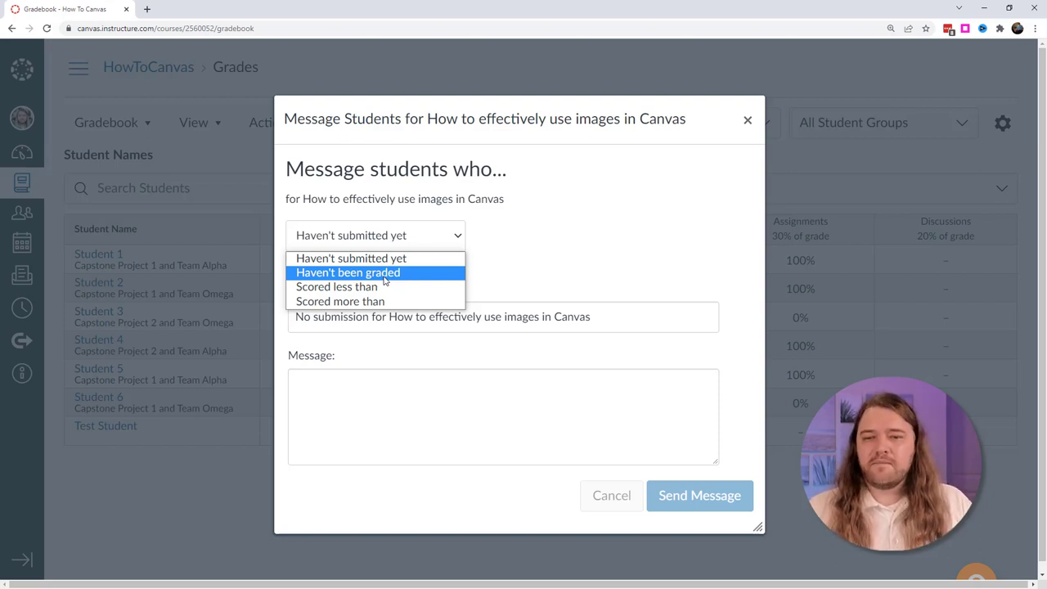
pyautogui.click(360, 288)
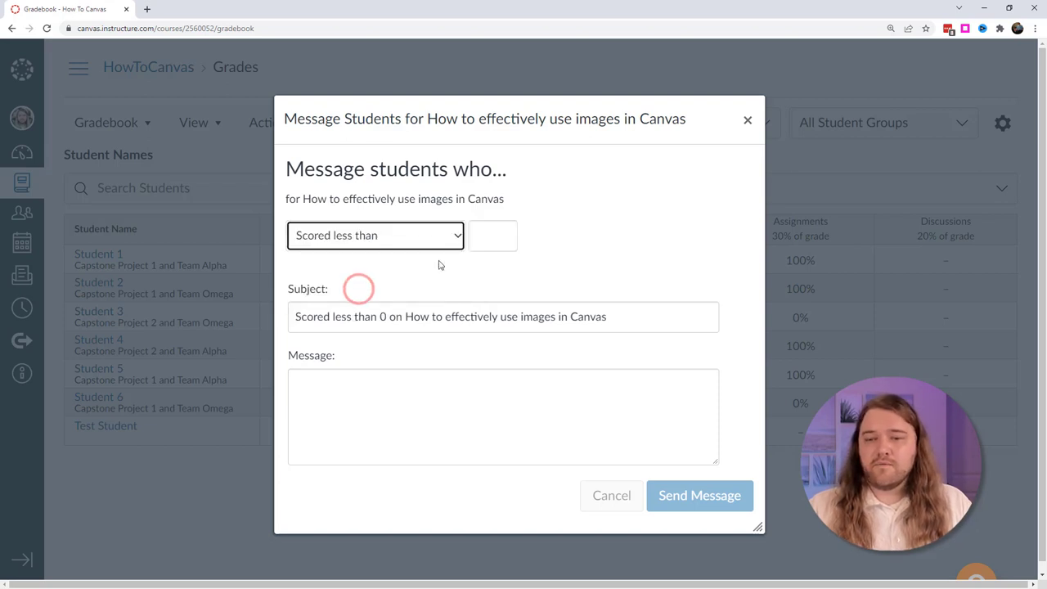
pyautogui.click(490, 237)
pyautogui.write('10')
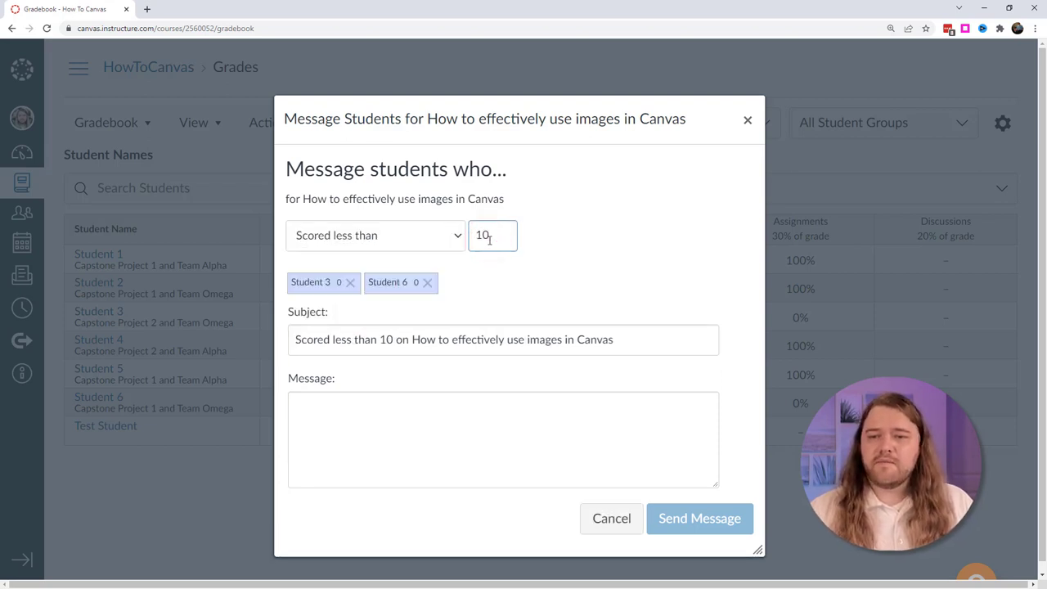
# Step: Check the message's score limit and subject line, enter "asdf sadf" as the message text and cancel without sending
pyautogui.doubleClick(494, 236)
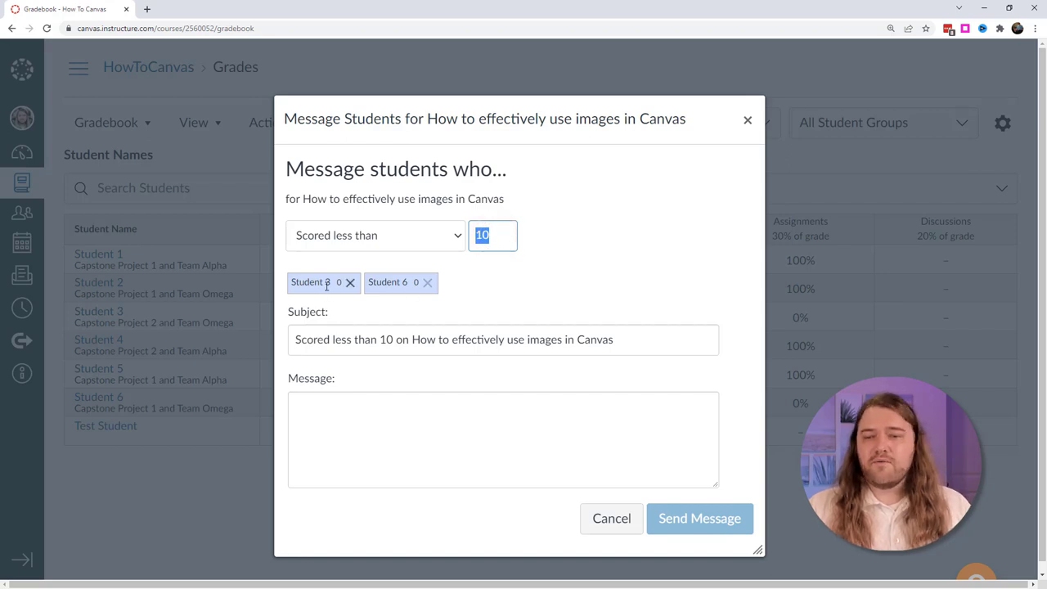
pyautogui.moveTo(301, 340); pyautogui.dragTo(656, 341)
pyautogui.click(362, 345)
pyautogui.click(331, 341)
pyautogui.moveTo(651, 333); pyautogui.dragTo(426, 340)
pyautogui.click(342, 413)
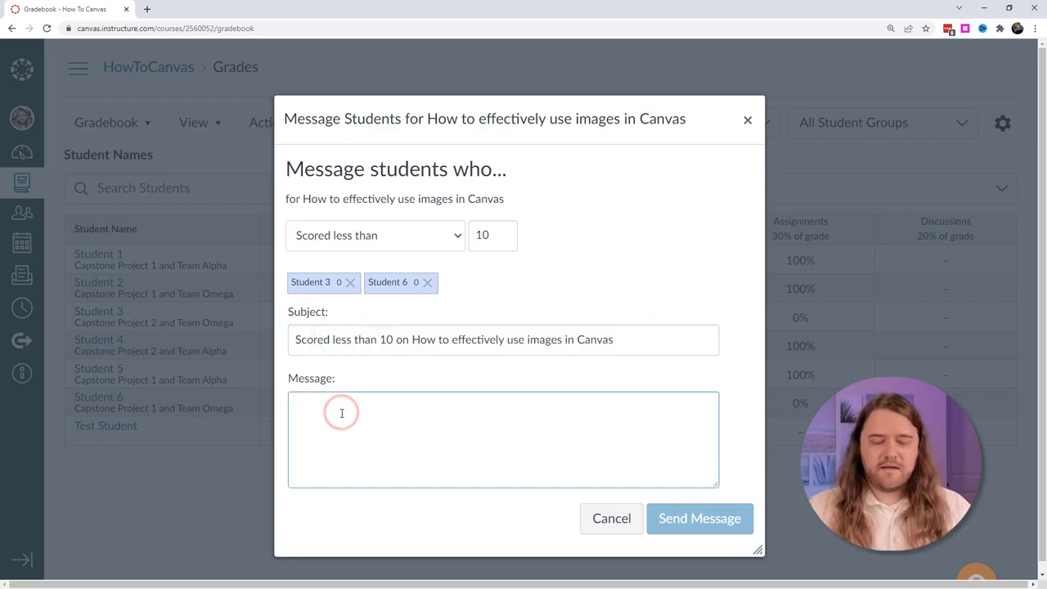
pyautogui.write('asdf sadf')
pyautogui.click(350, 415)
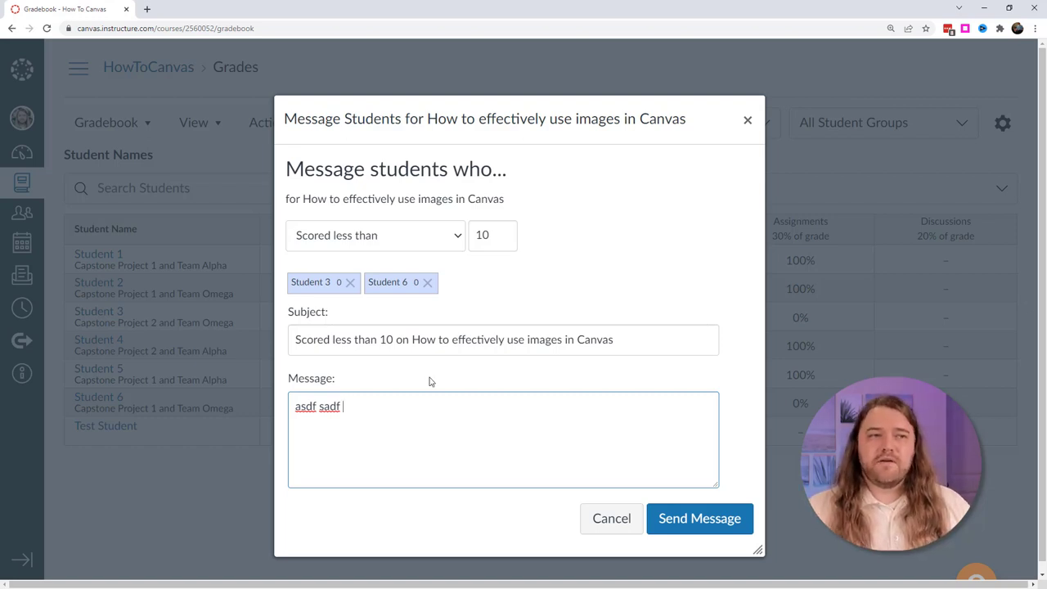
pyautogui.click(612, 519)
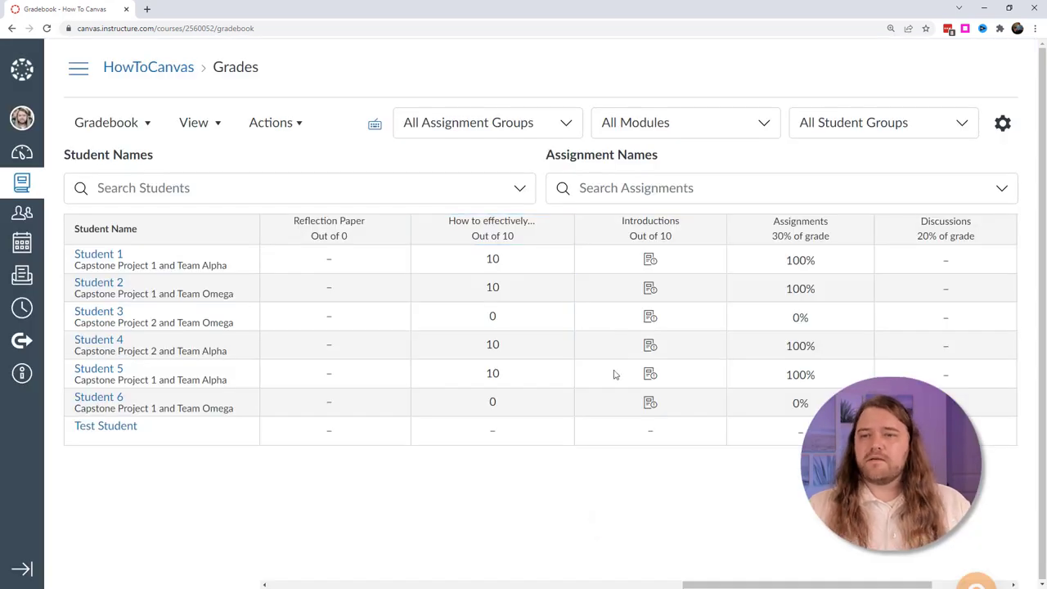
# Step: Look over the gradebook's arrangement options and hide the Assignment Groups filter
pyautogui.click(208, 130)
pyautogui.moveTo(176, 164)
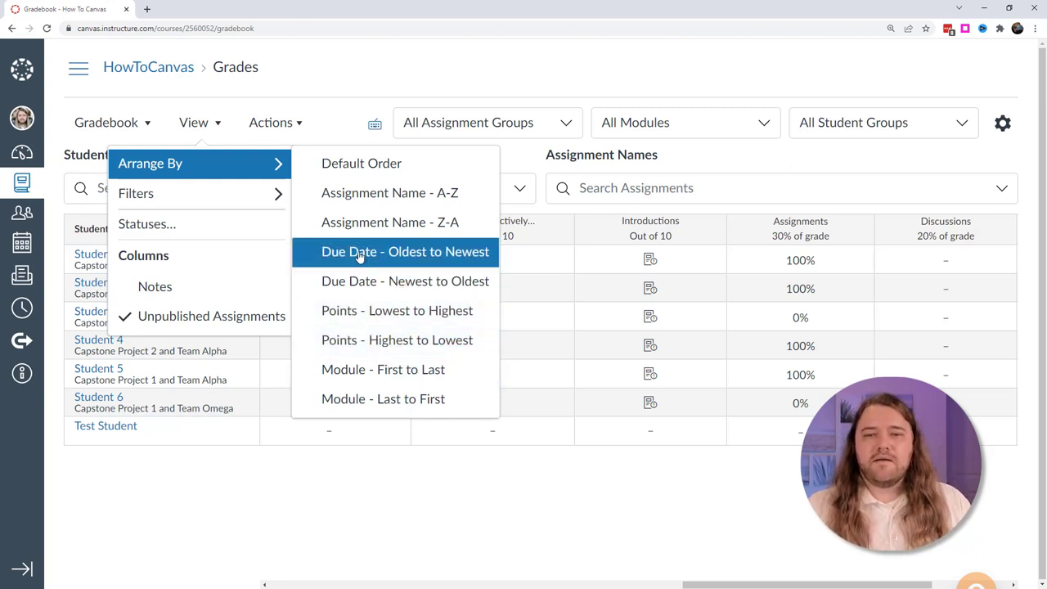
pyautogui.moveTo(261, 199)
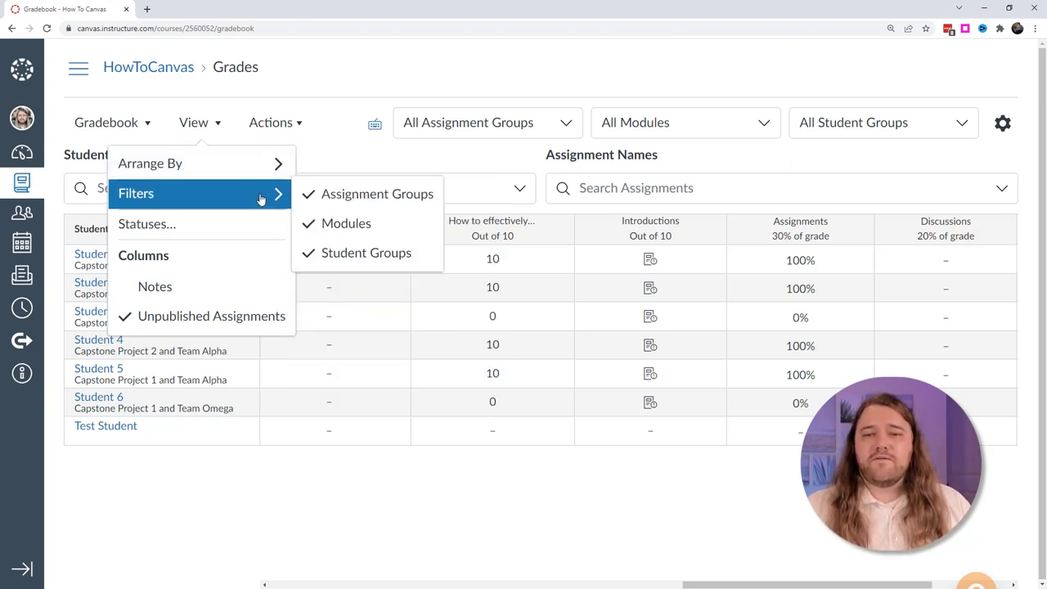
pyautogui.click(335, 193)
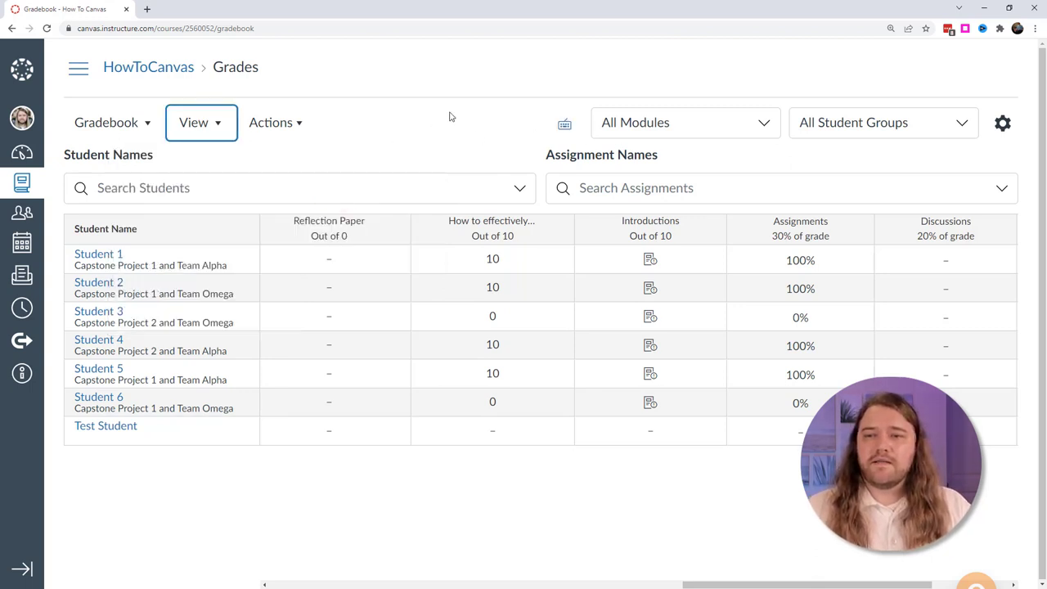
# Step: Turn the gradebook's Assignment Groups filter back on
pyautogui.click(190, 128)
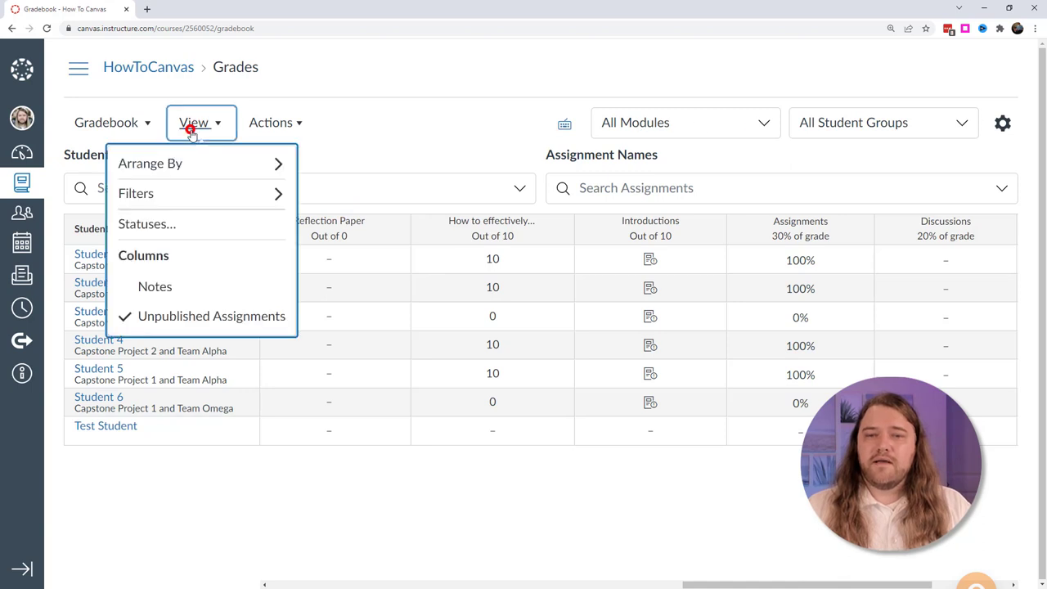
pyautogui.moveTo(154, 205)
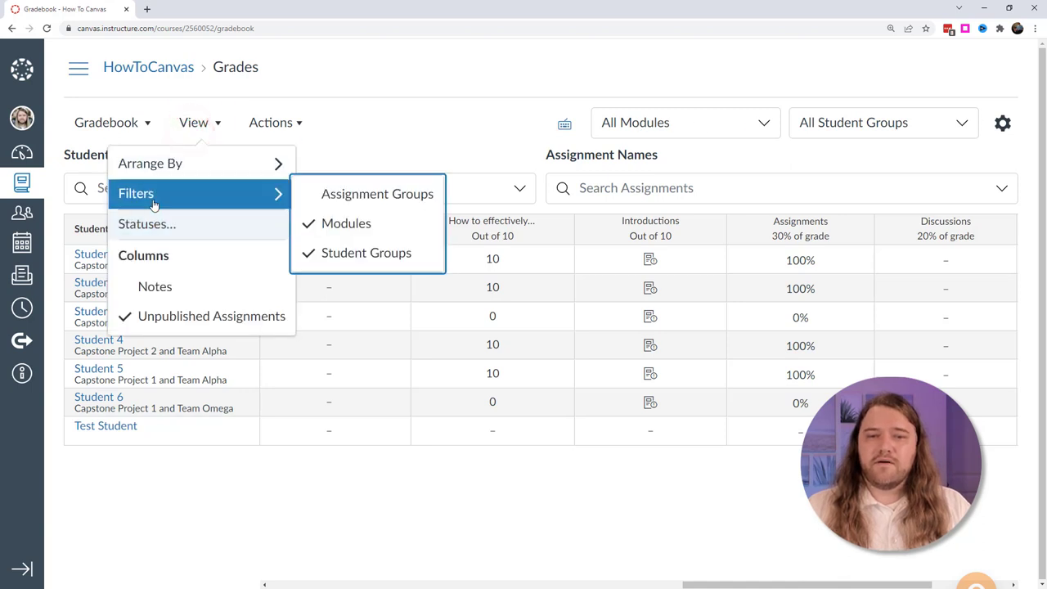
pyautogui.click(342, 201)
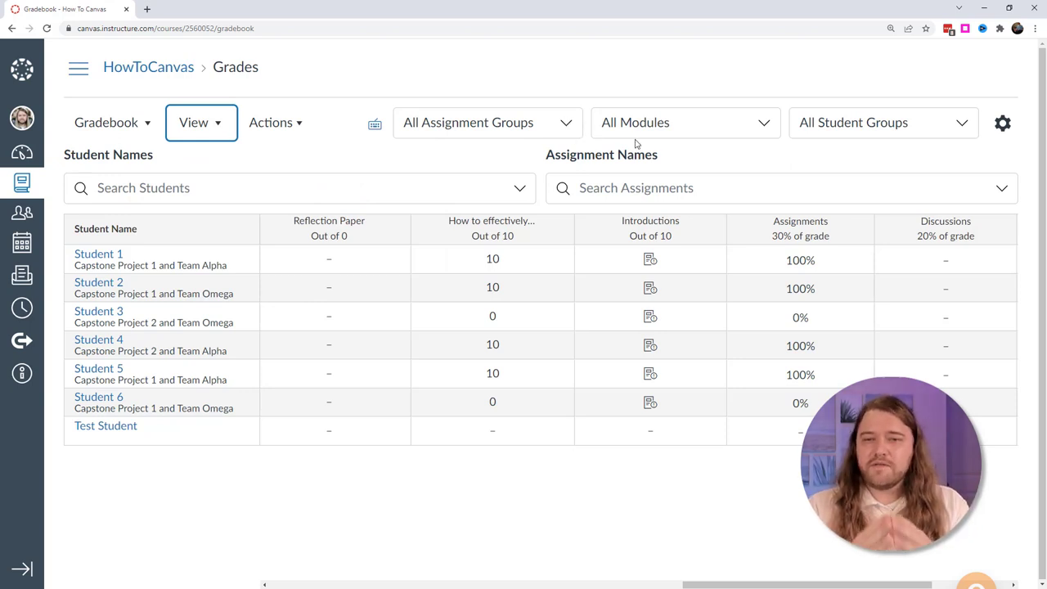
# Step: Filter the gradebook to the Team Alpha student group and the Tutorials module, and look at the assignment group filter options
pyautogui.click(879, 121)
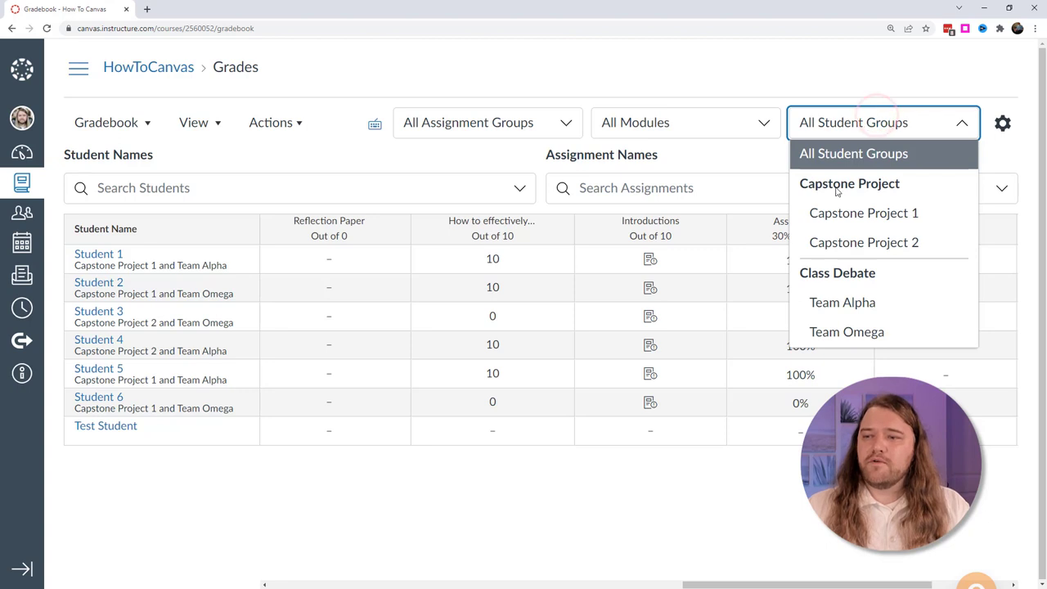
pyautogui.click(827, 306)
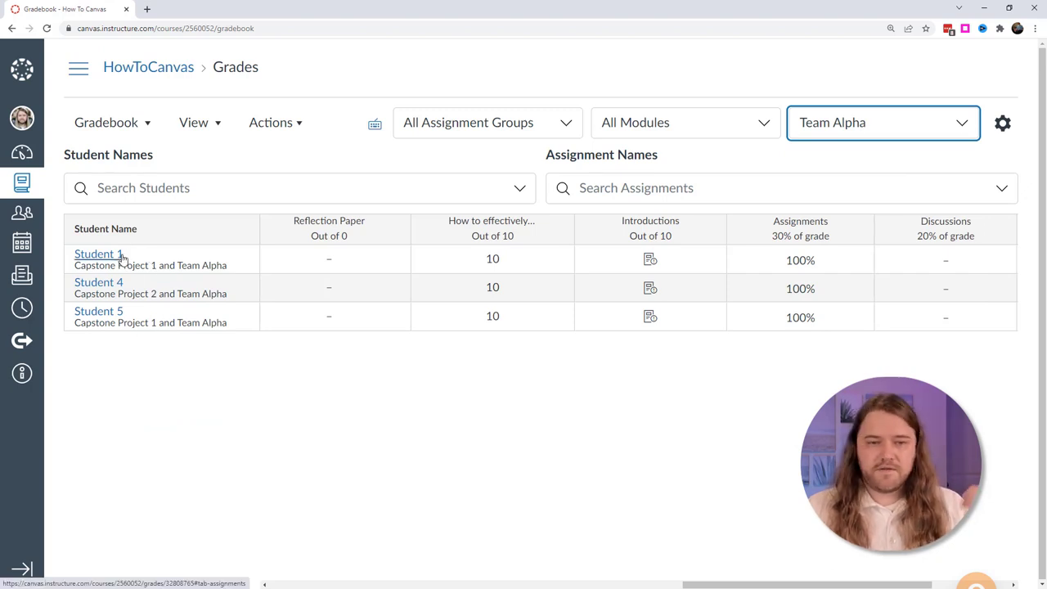
pyautogui.click(685, 125)
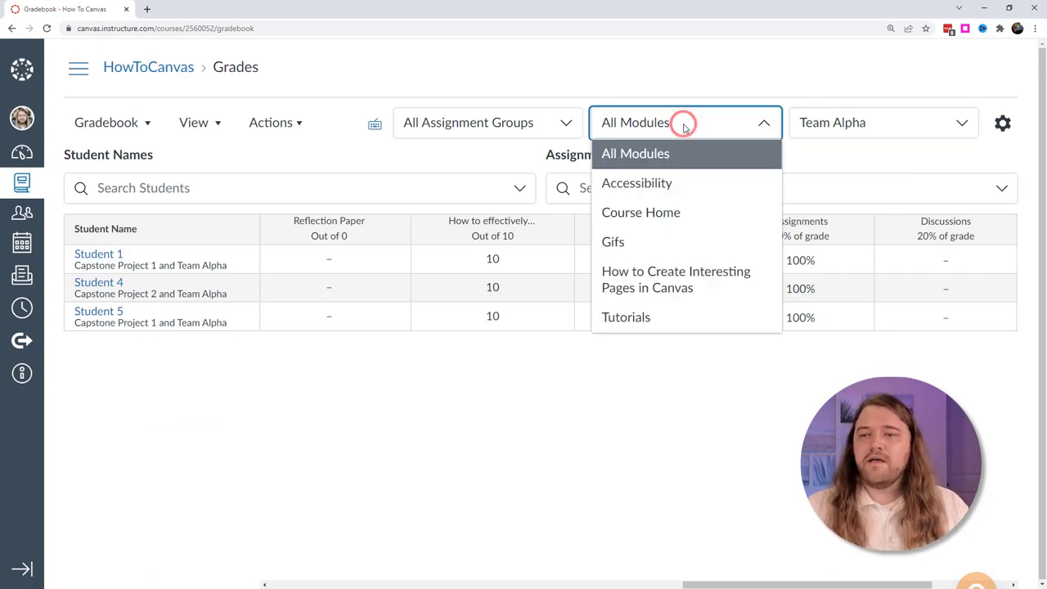
pyautogui.click(633, 321)
pyautogui.click(520, 126)
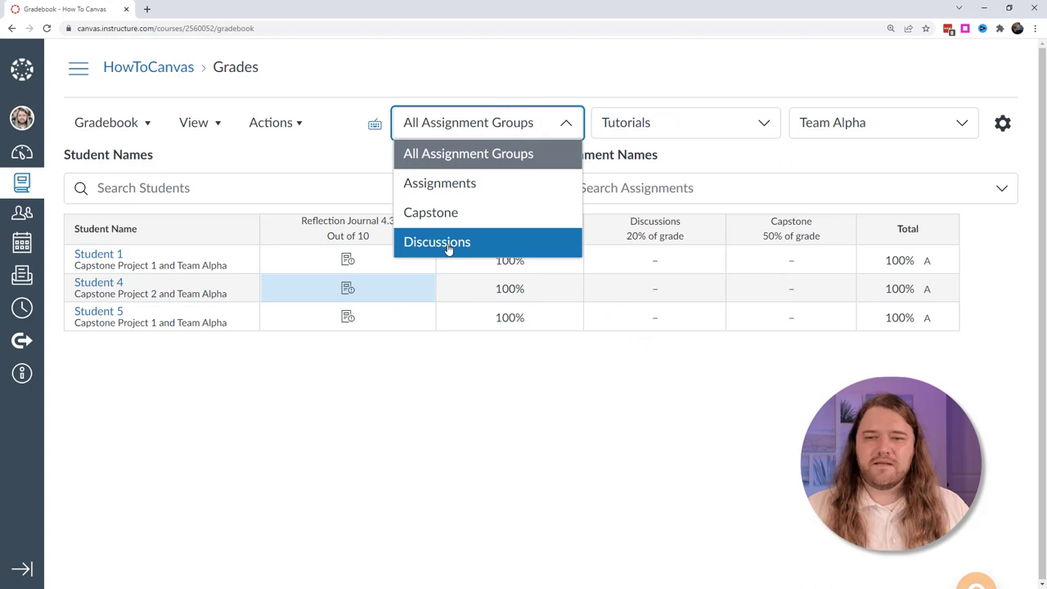
pyautogui.click(440, 377)
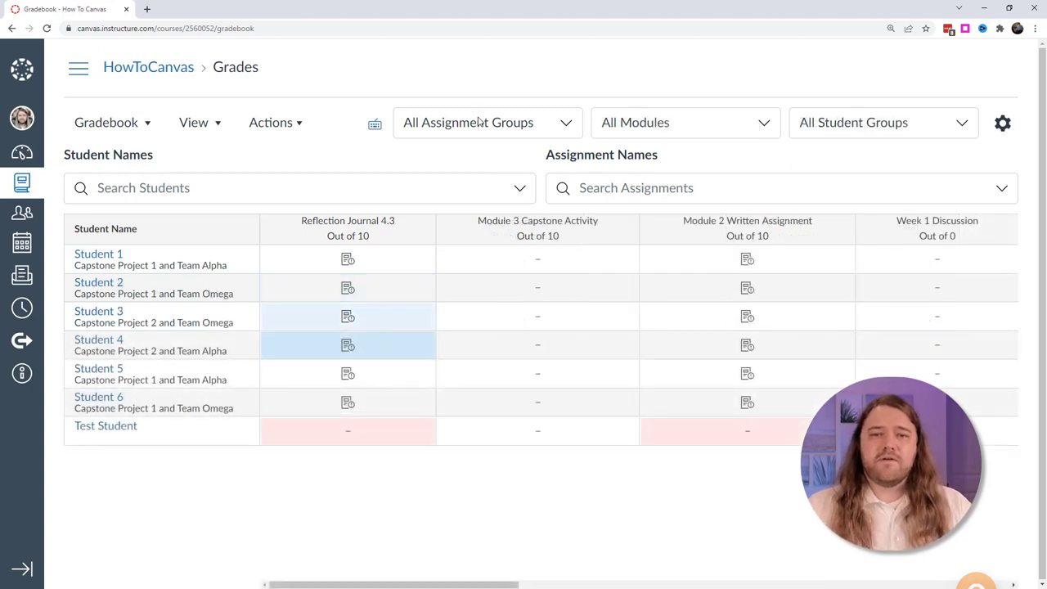
# Step: Filter the gradebook to Student 4 and Student 6 and to the Reflection Journal 4.3 assignment
pyautogui.click(134, 193)
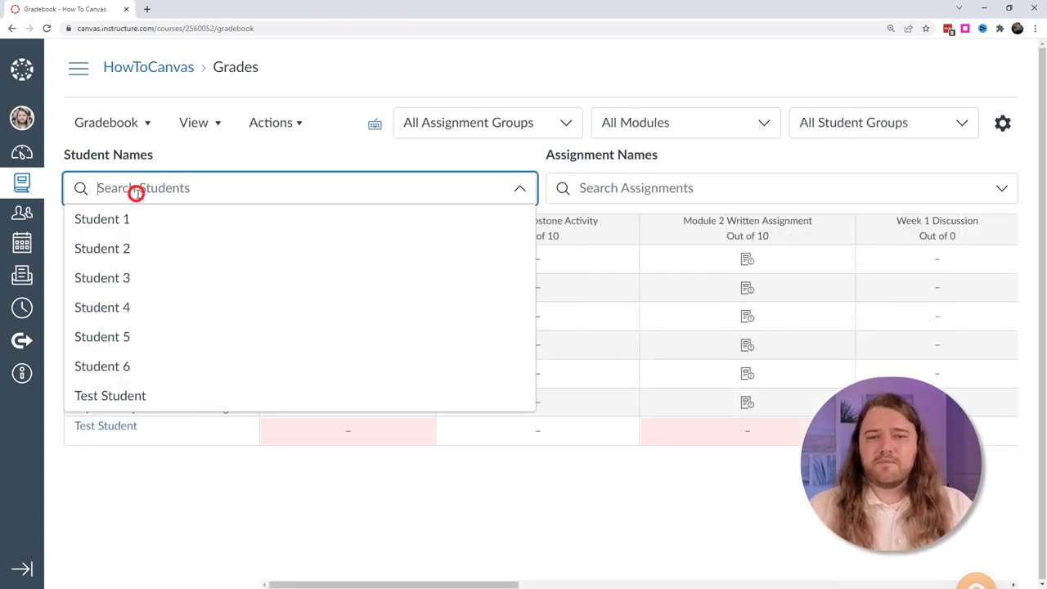
pyautogui.write('4')
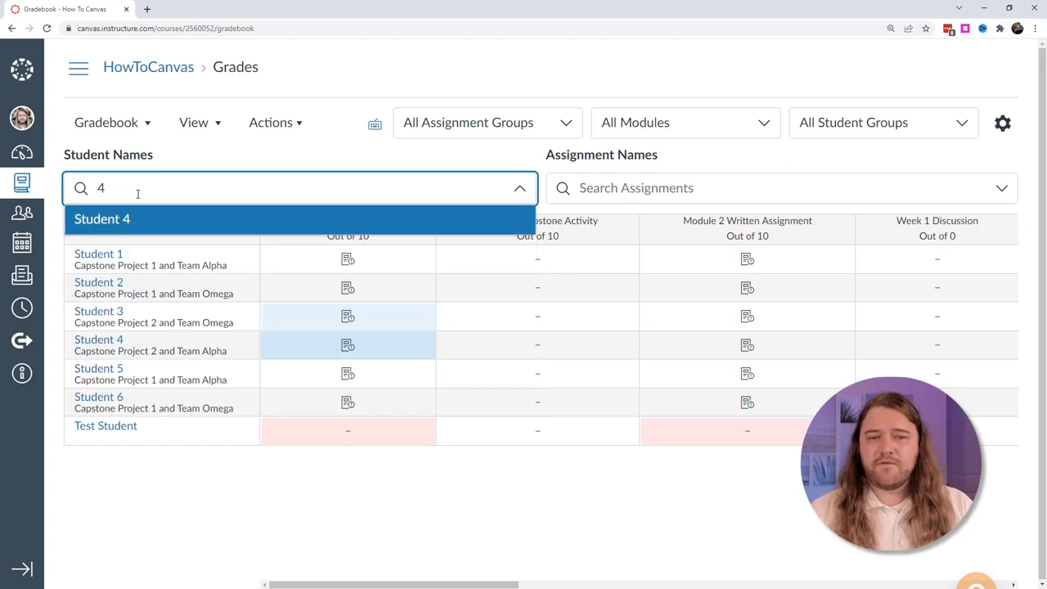
pyautogui.click(128, 222)
pyautogui.write('6')
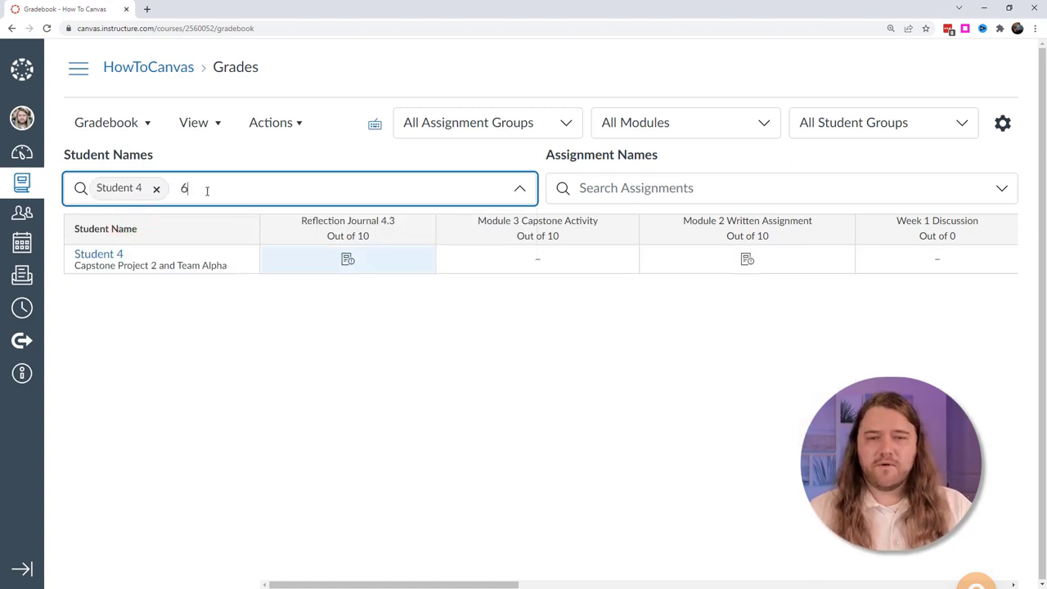
pyautogui.write('66')
pyautogui.press('BackSpace')
pyautogui.press('BackSpace')
pyautogui.click(199, 217)
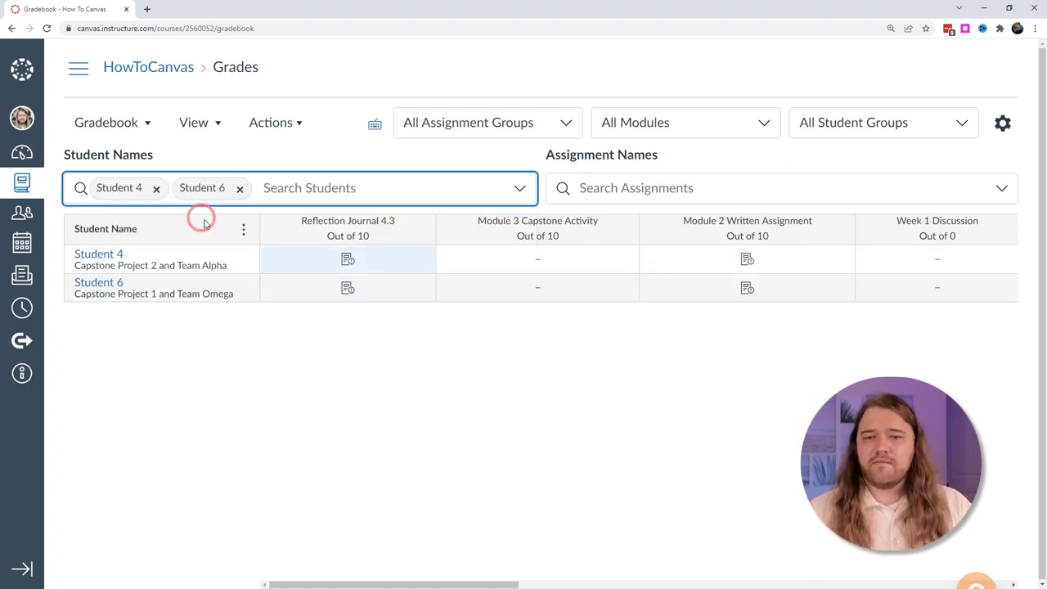
pyautogui.click(672, 188)
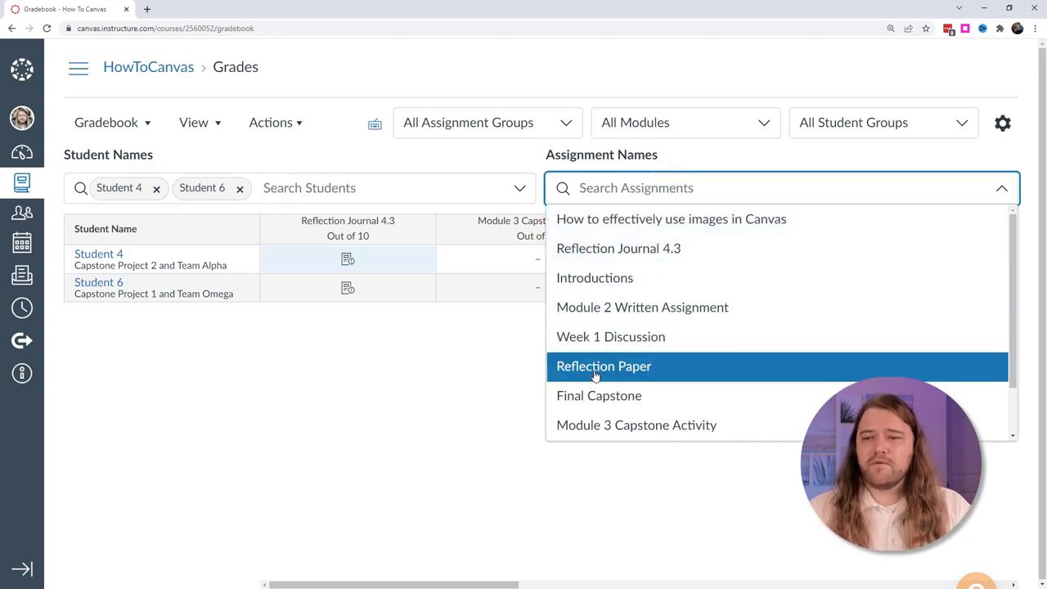
pyautogui.click(615, 248)
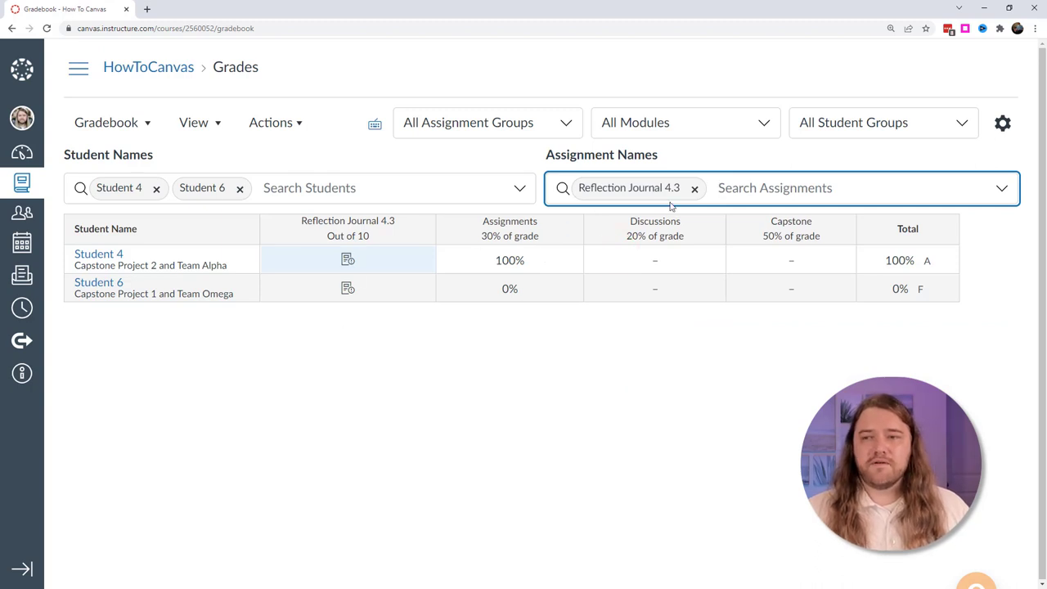
# Step: Clear the assignment filter and both student filters from the gradebook
pyautogui.click(694, 188)
pyautogui.click(156, 188)
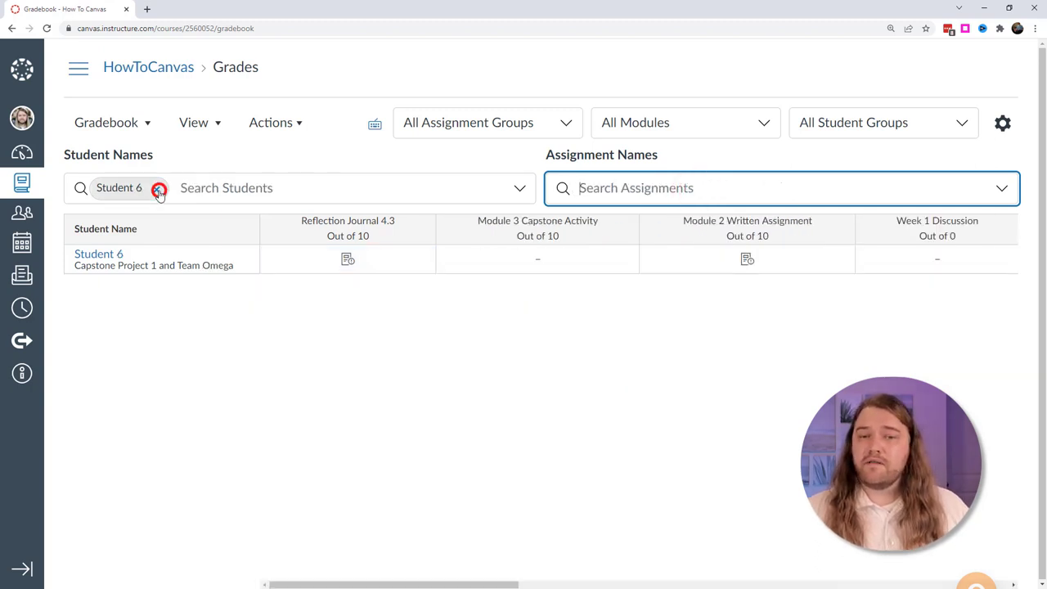
pyautogui.click(159, 190)
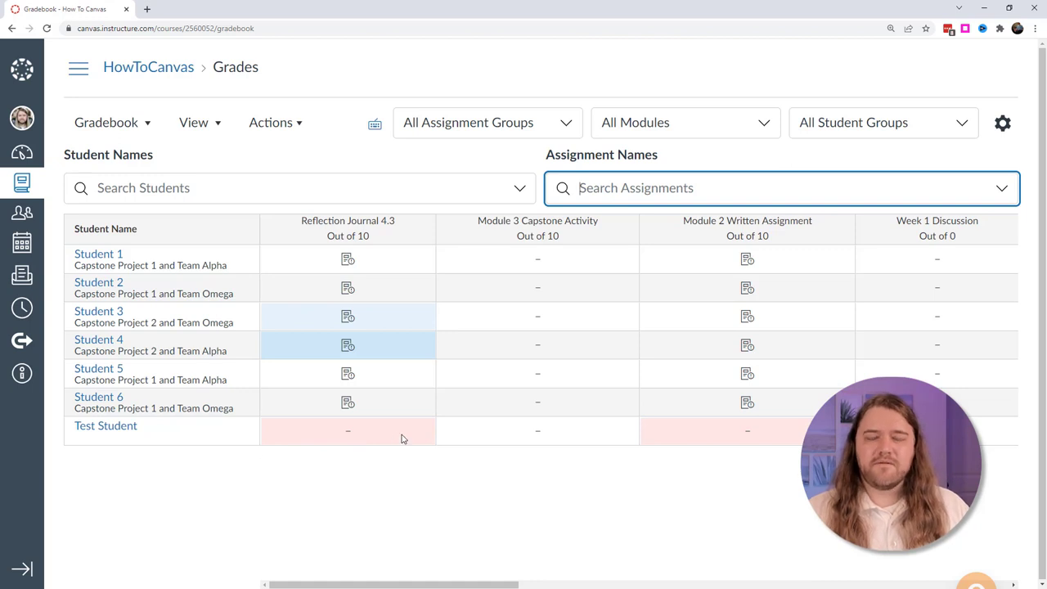
# Step: Open the How To Canvas section from the course's settings
pyautogui.click(80, 69)
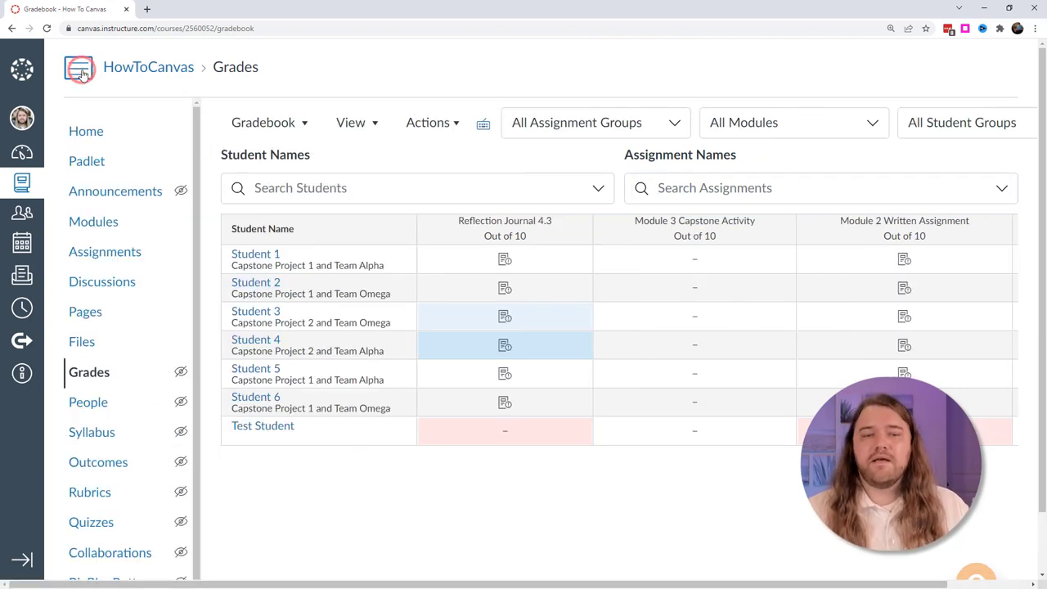
pyautogui.scroll(-1, 117, 392)
pyautogui.click(92, 578)
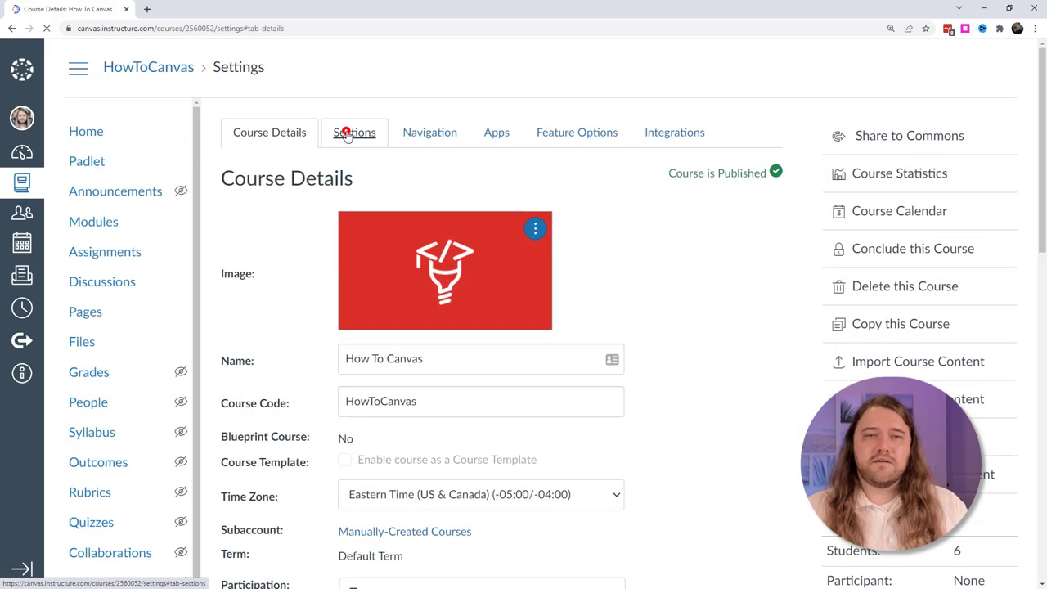
pyautogui.click(350, 134)
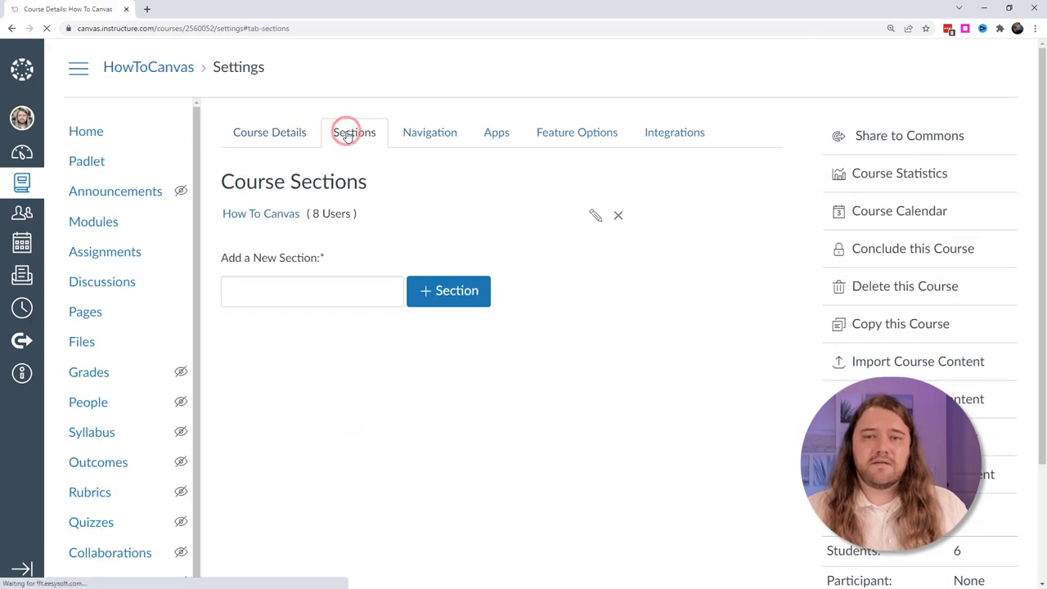
pyautogui.click(258, 217)
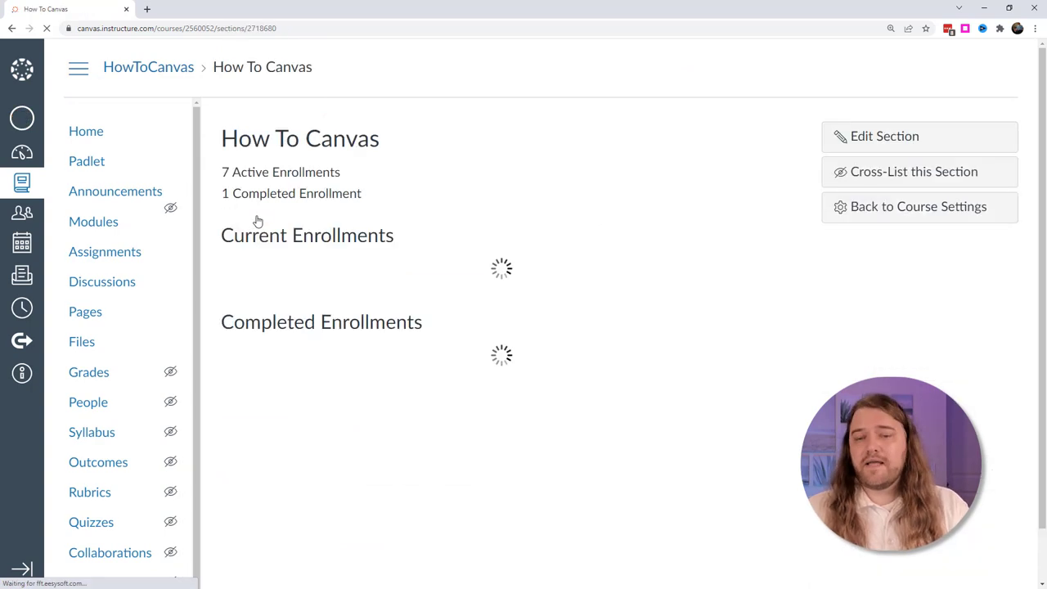
# Step: Permanently delete the Test Student's enrollment from the section
pyautogui.scroll(-4, 336, 247)
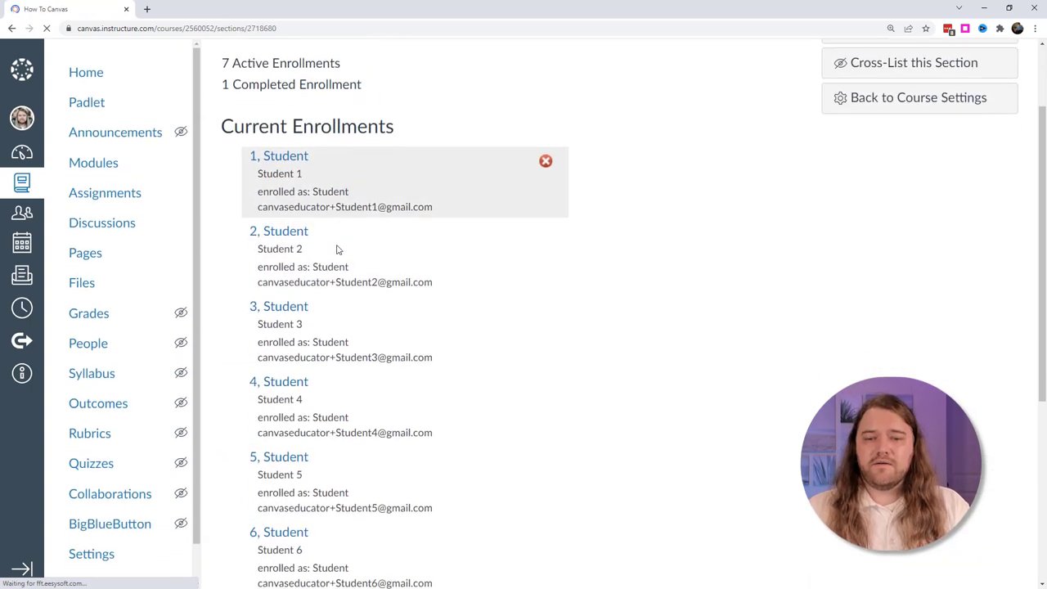
pyautogui.scroll(-1, 339, 251)
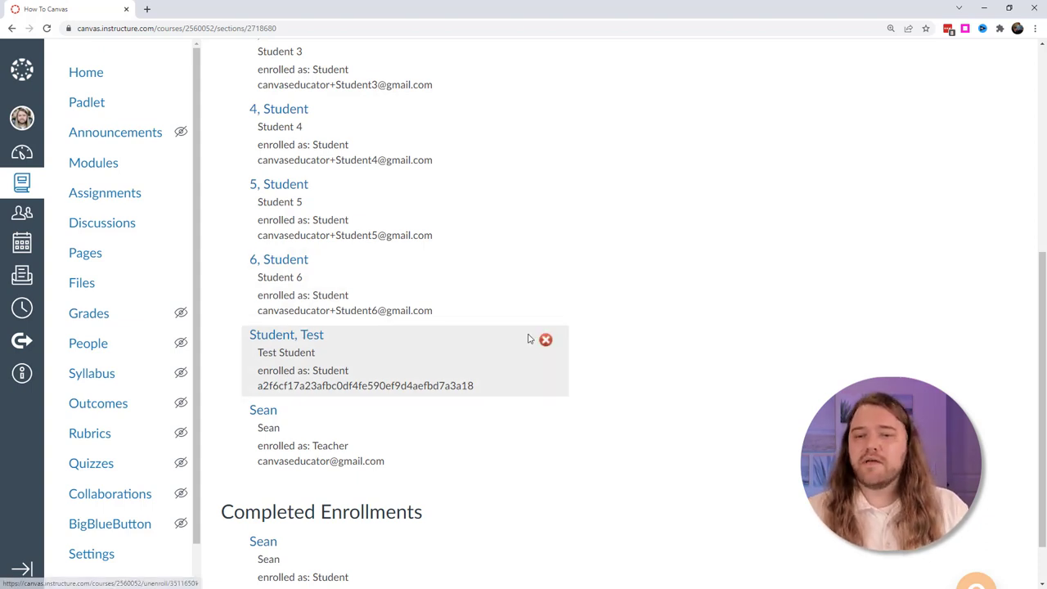
pyautogui.click(547, 339)
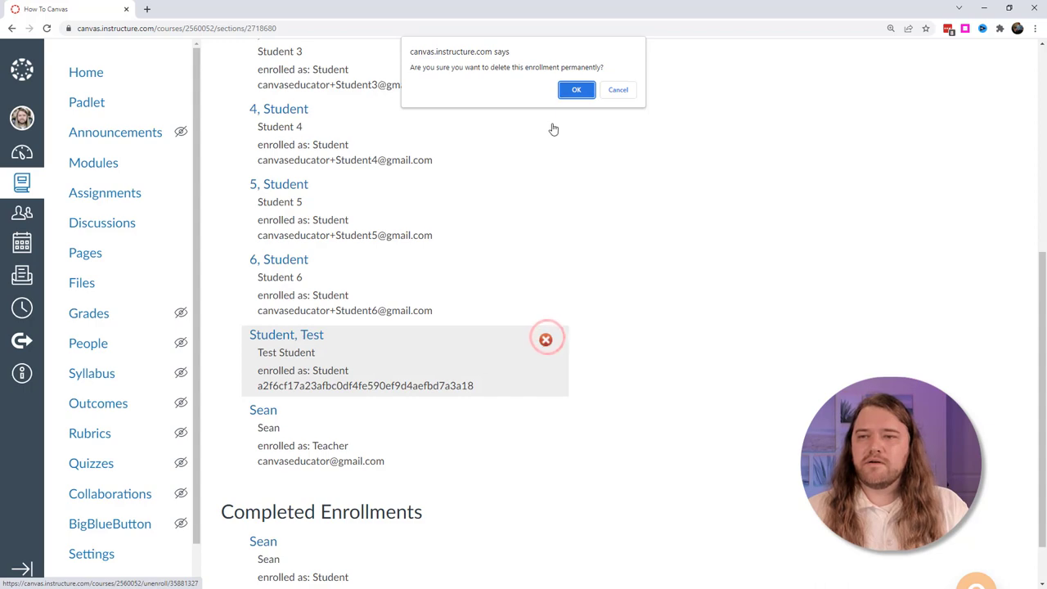
pyautogui.click(576, 86)
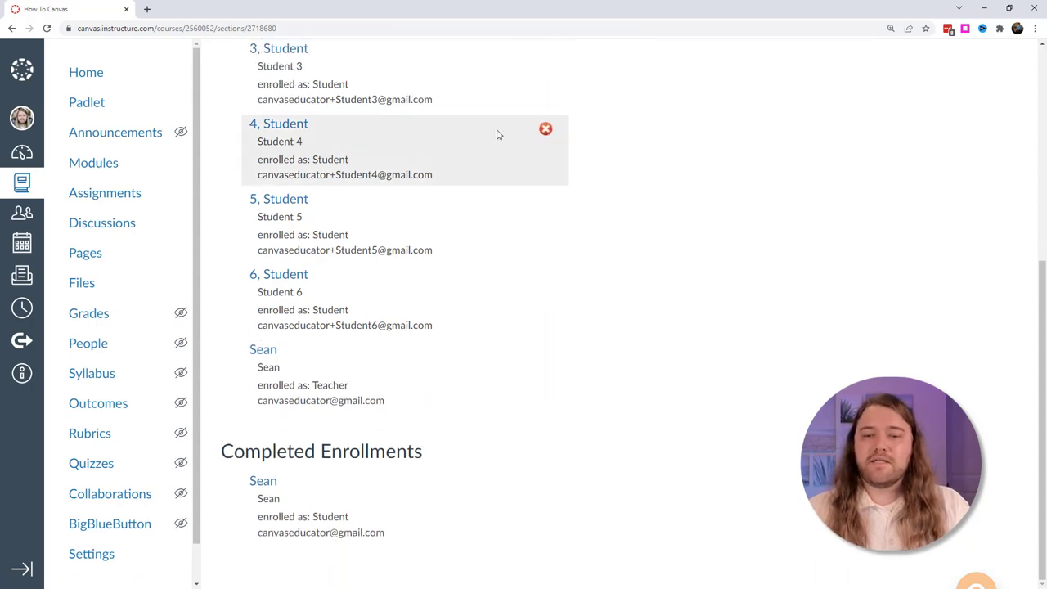
# Step: Return to the course gradebook and hide the unpublished assignment columns
pyautogui.click(86, 319)
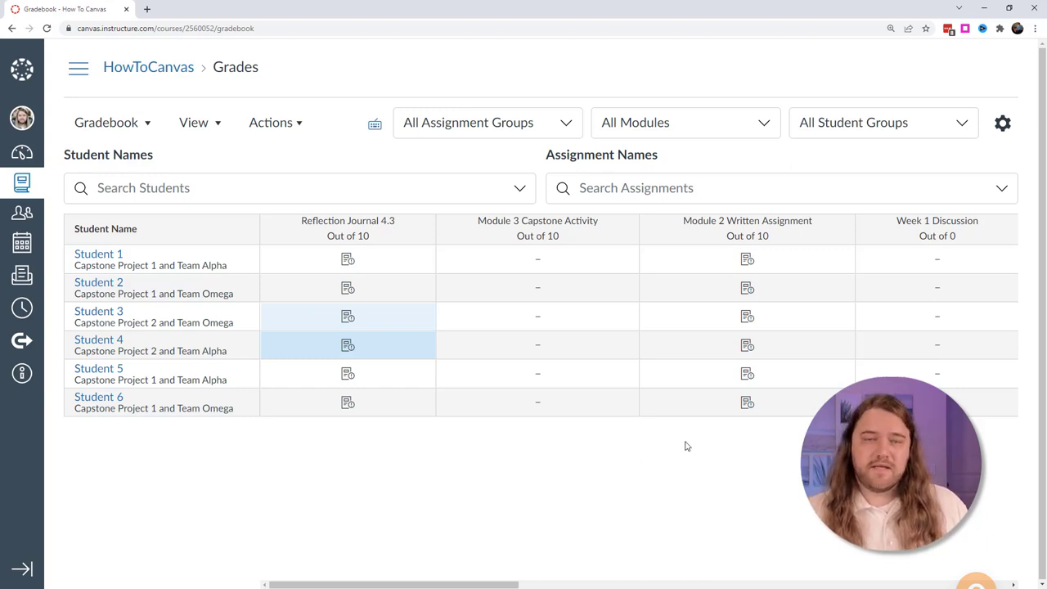
pyautogui.moveTo(427, 582); pyautogui.dragTo(738, 574)
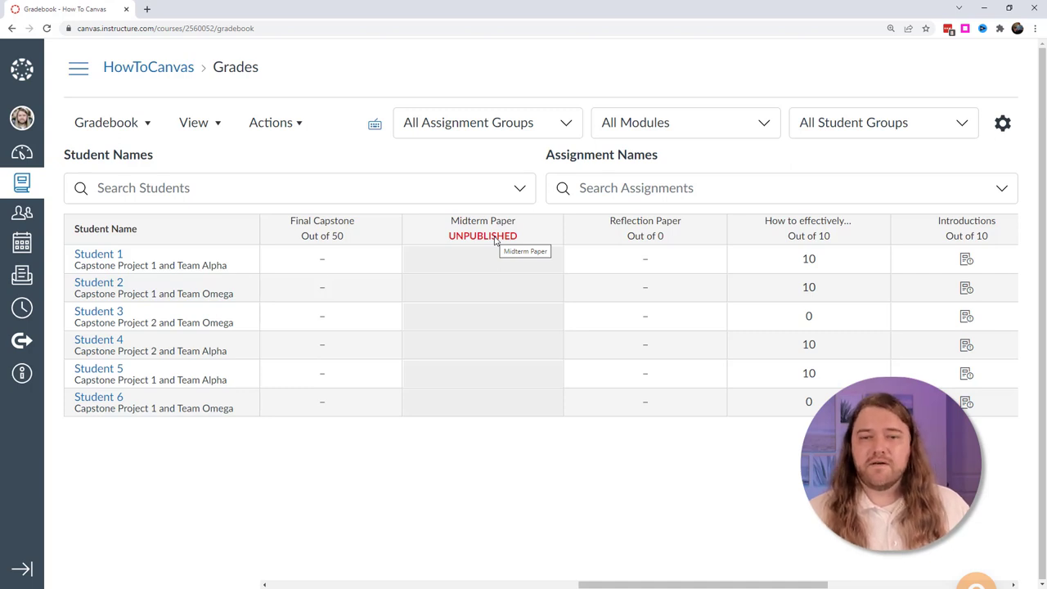
pyautogui.click(208, 127)
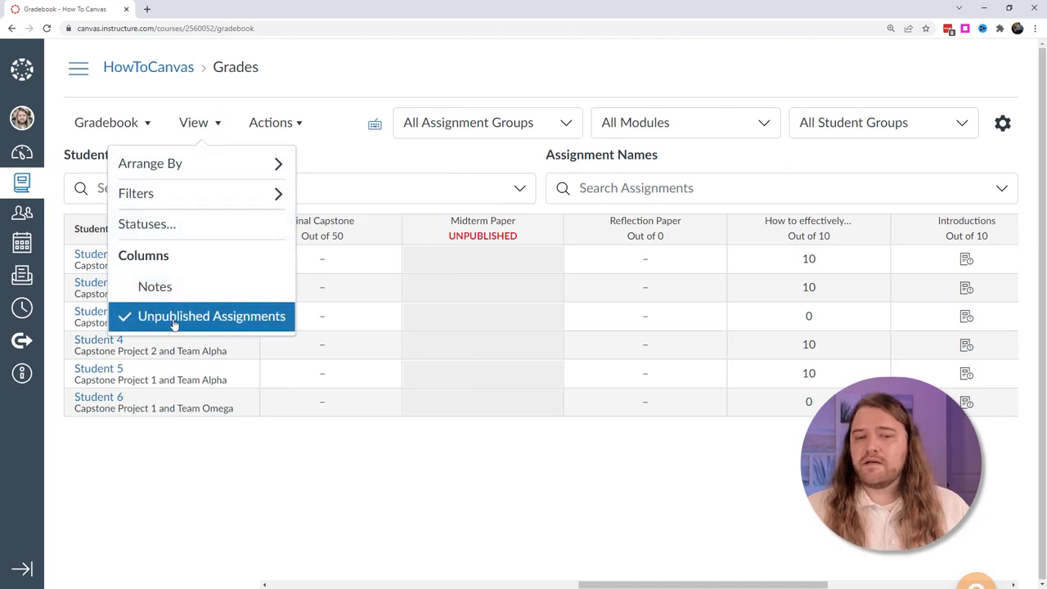
pyautogui.click(233, 325)
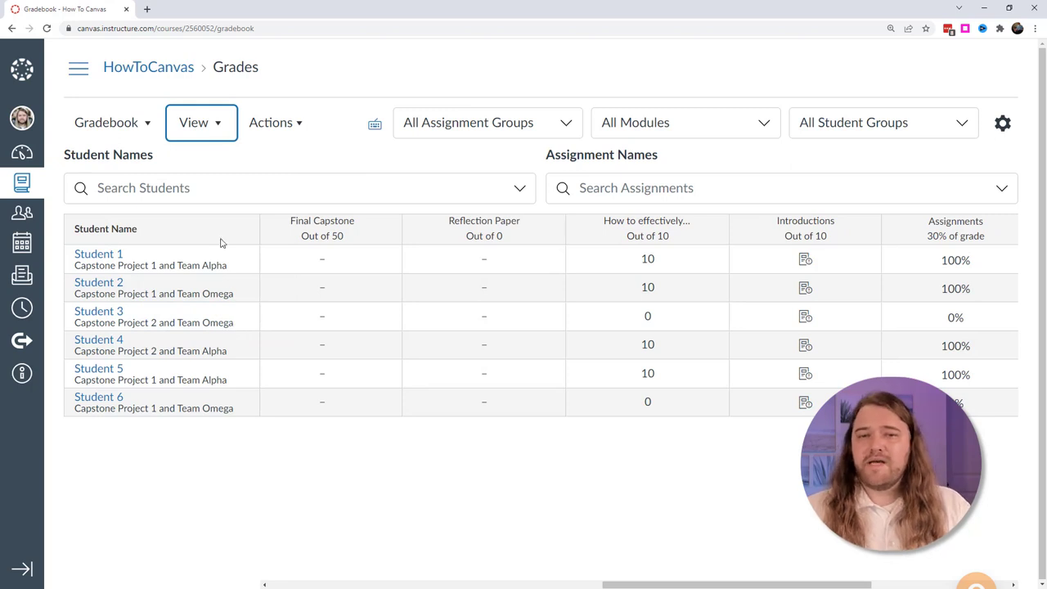
# Step: Show the Notes column, save the note "This student likes turtles and chocolate" for Student 1, and widen the column to fit it
pyautogui.click(198, 123)
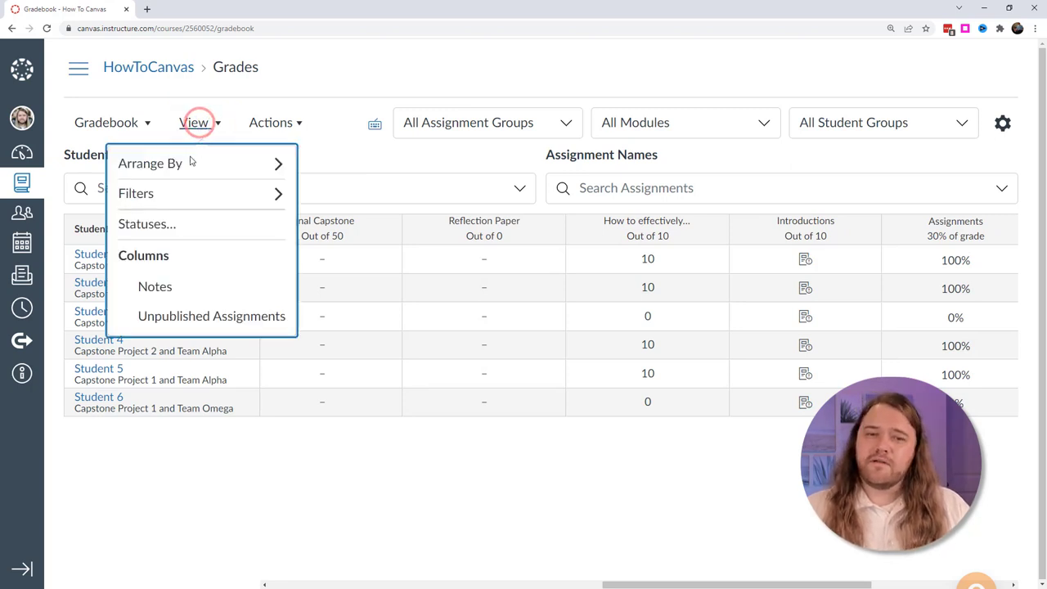
pyautogui.click(163, 291)
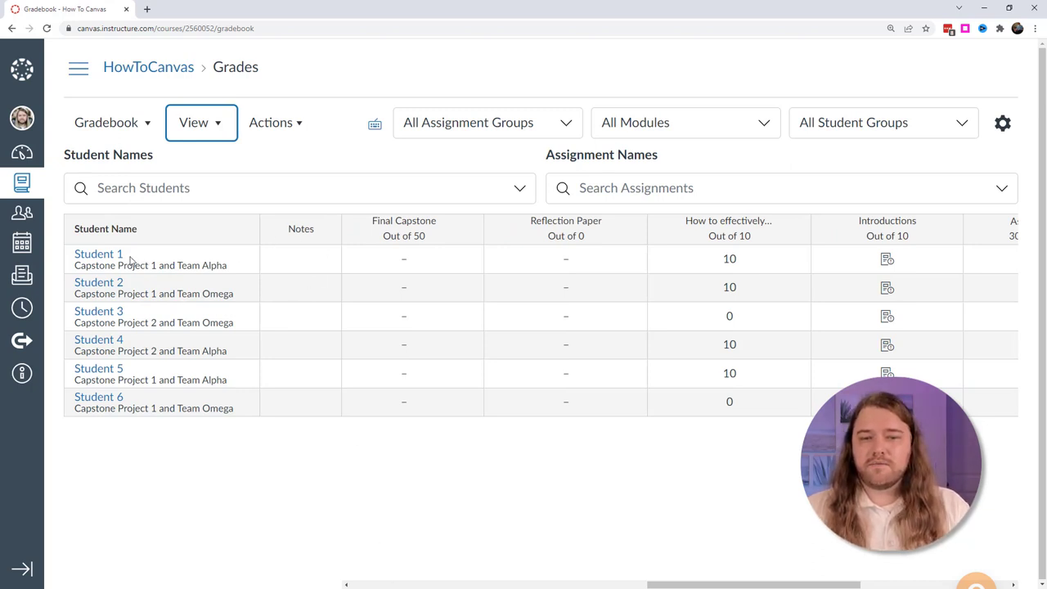
pyautogui.click(298, 263)
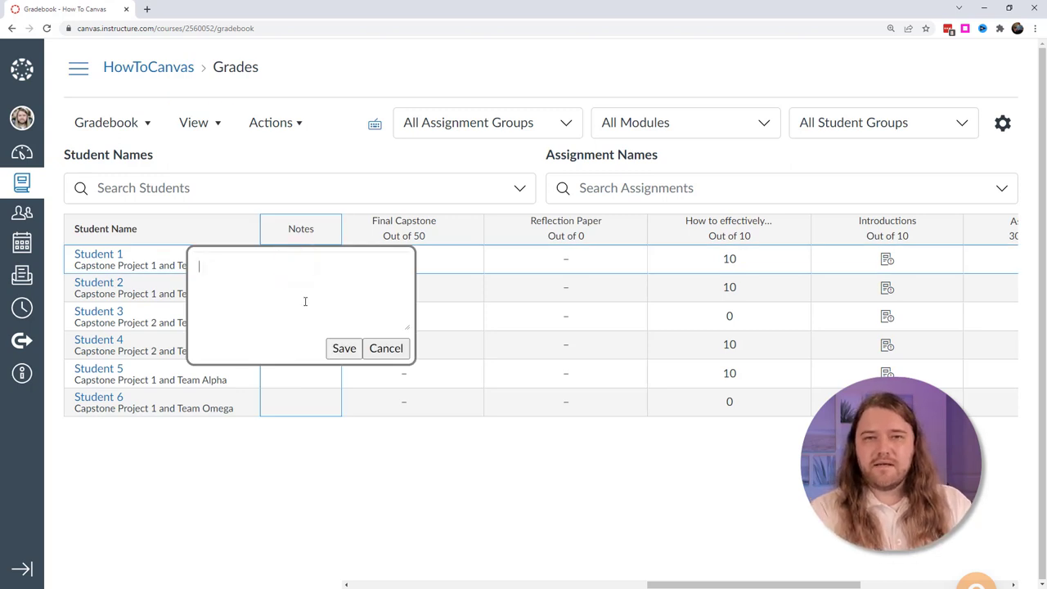
pyautogui.write('This student likes turtles and chocolate.')
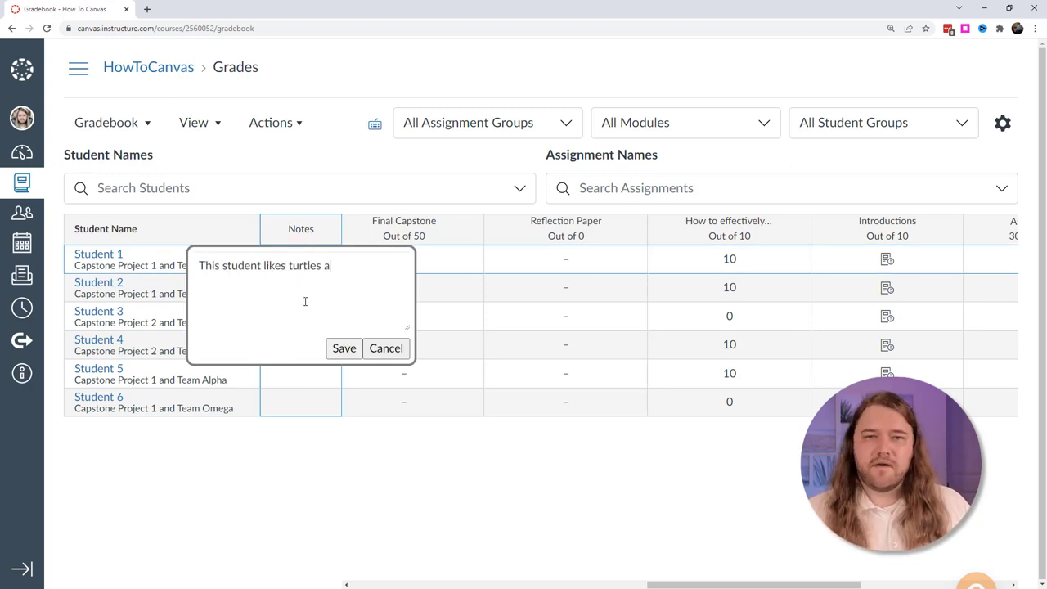
pyautogui.click(343, 349)
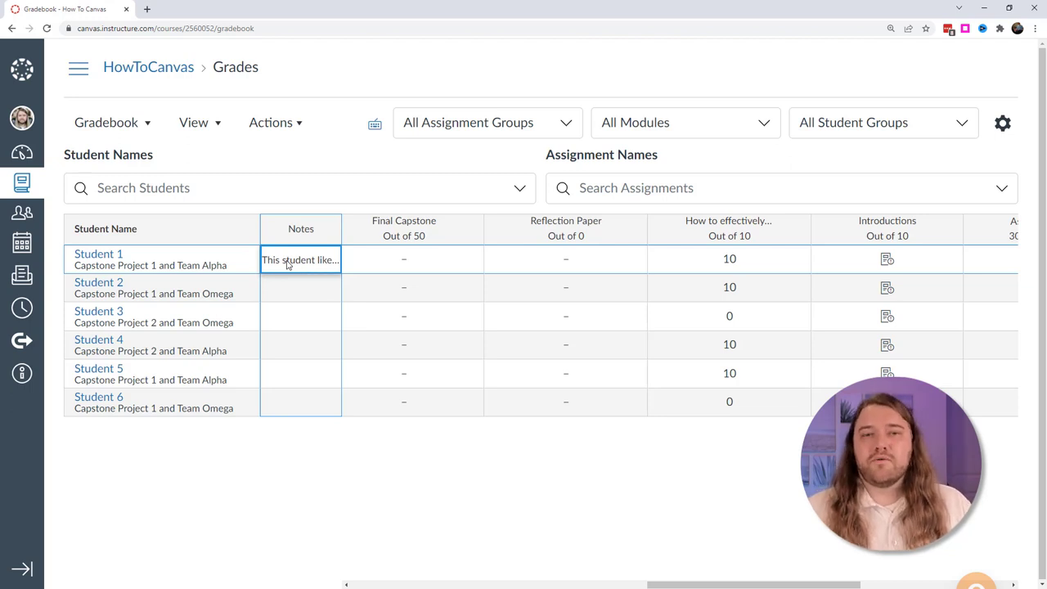
pyautogui.moveTo(341, 226); pyautogui.dragTo(443, 235)
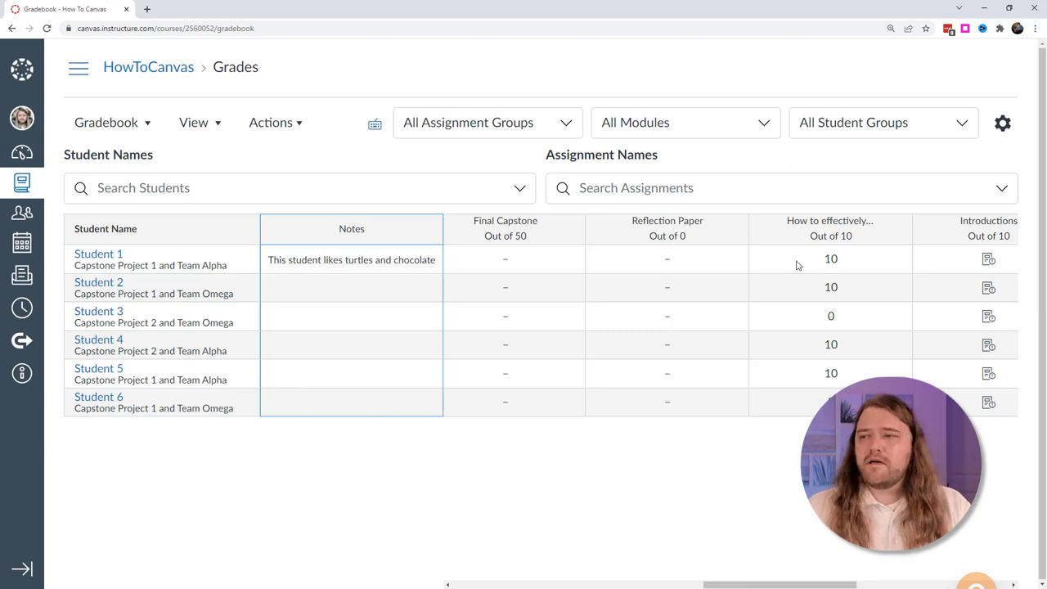
# Step: In the gradebook settings, set the grade for missing submissions to 0% and leave its automatic application turned off
pyautogui.click(1003, 125)
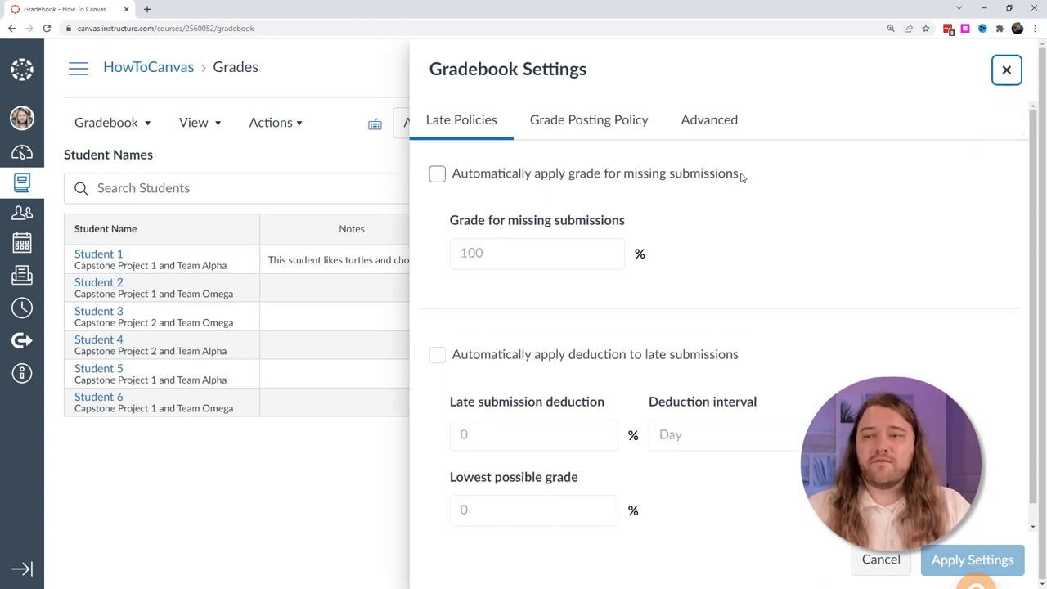
pyautogui.click(438, 174)
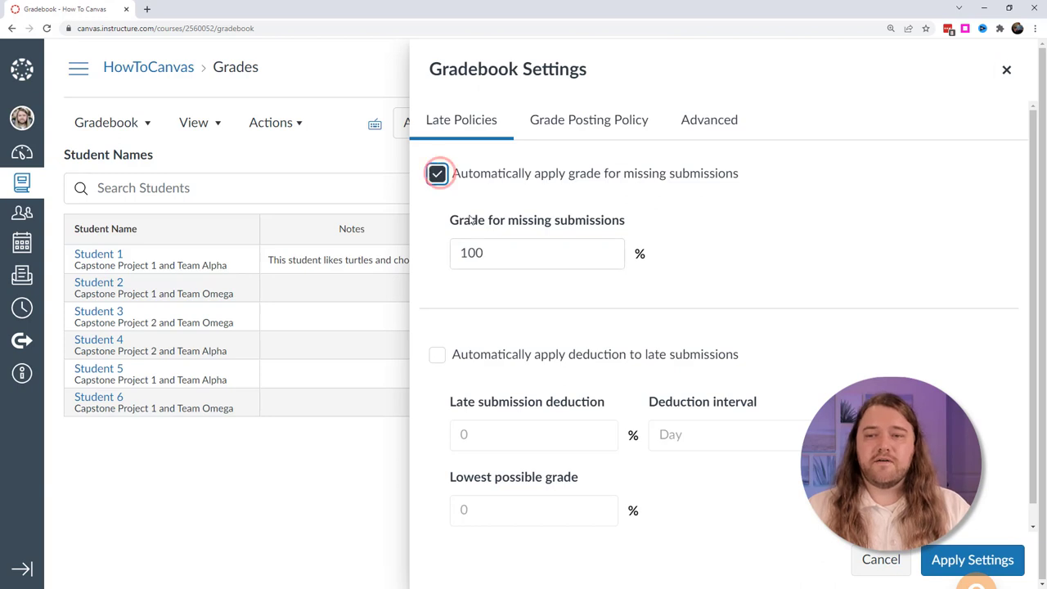
pyautogui.moveTo(514, 253); pyautogui.dragTo(461, 254)
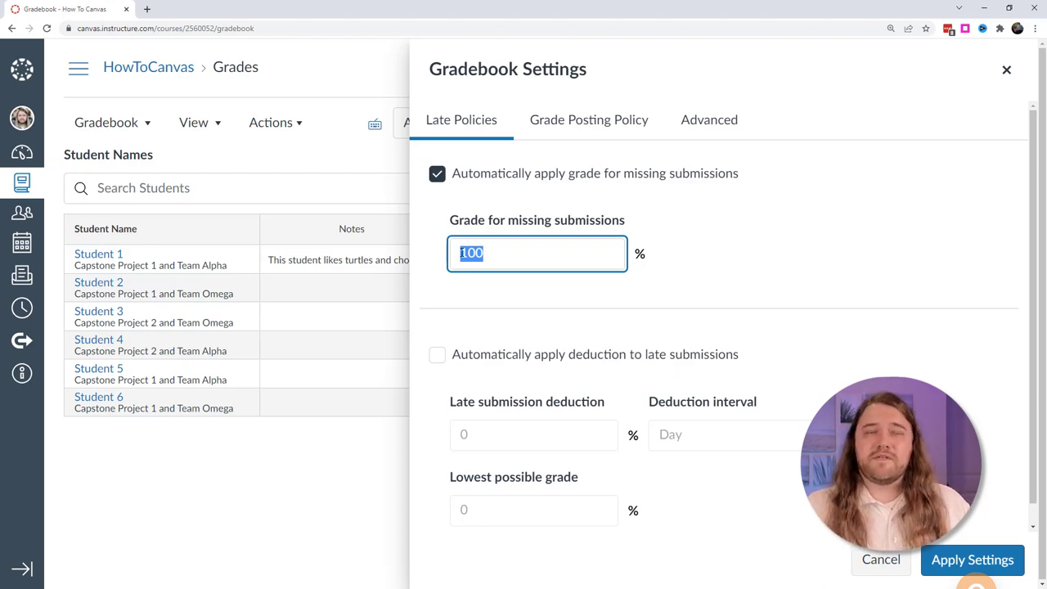
pyautogui.write('0')
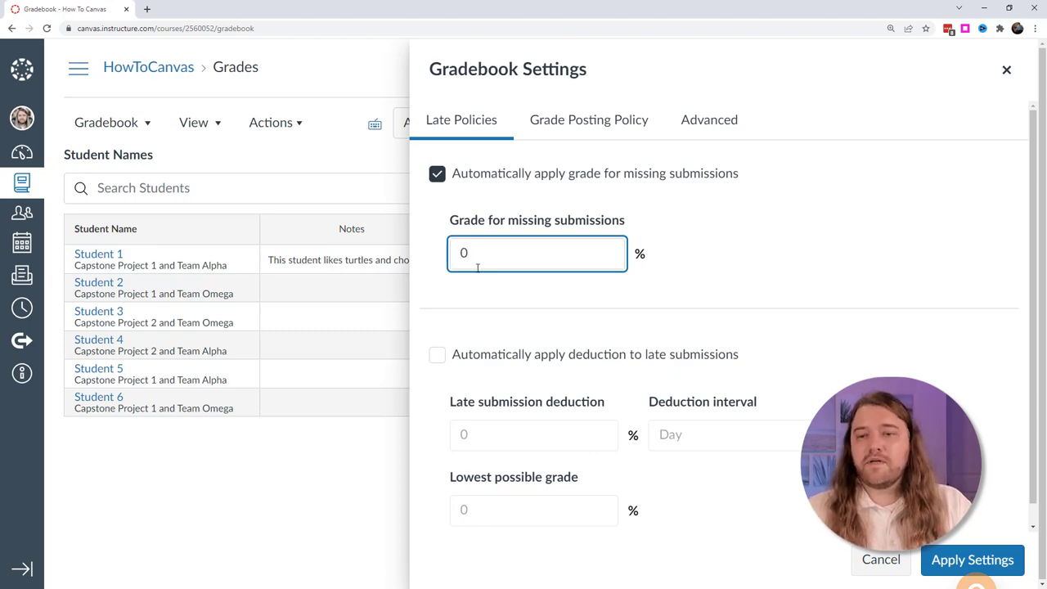
pyautogui.click(438, 176)
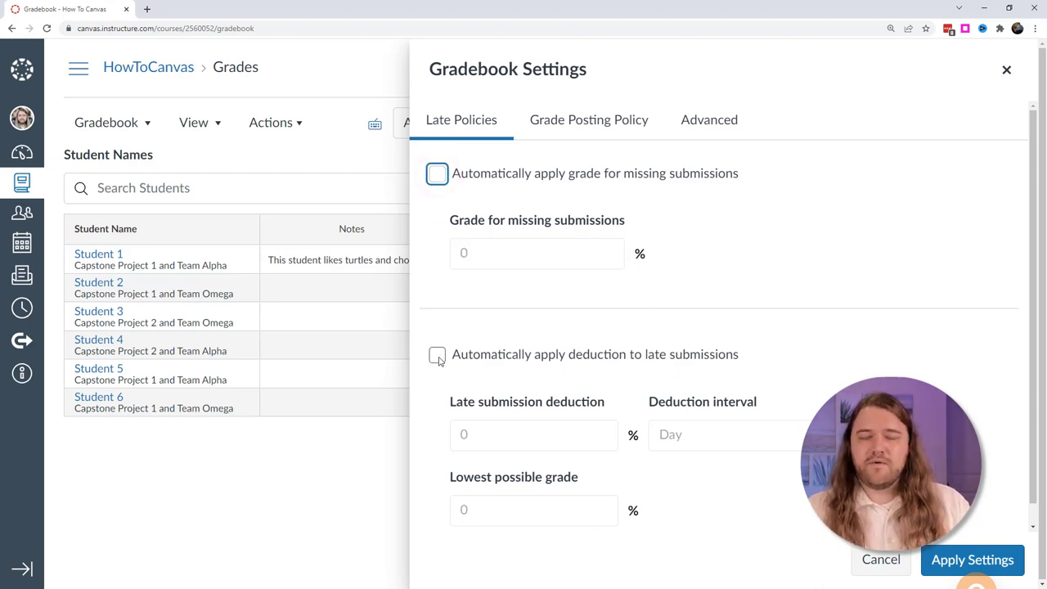
# Step: Enable an automatic late submission deduction of 10% per day and apply the gradebook settings
pyautogui.click(438, 355)
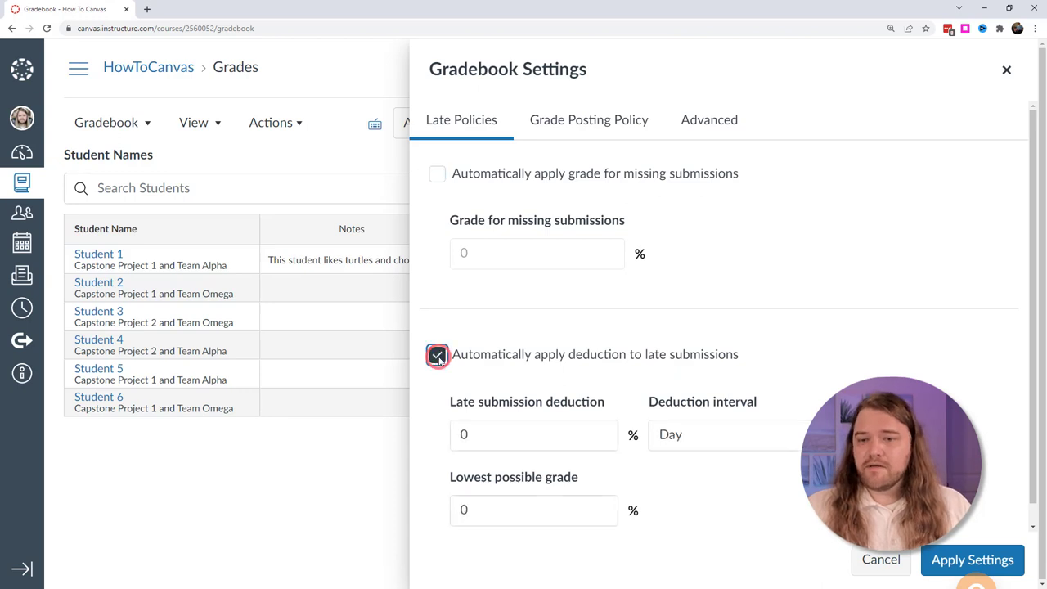
pyautogui.click(491, 435)
pyautogui.write('10')
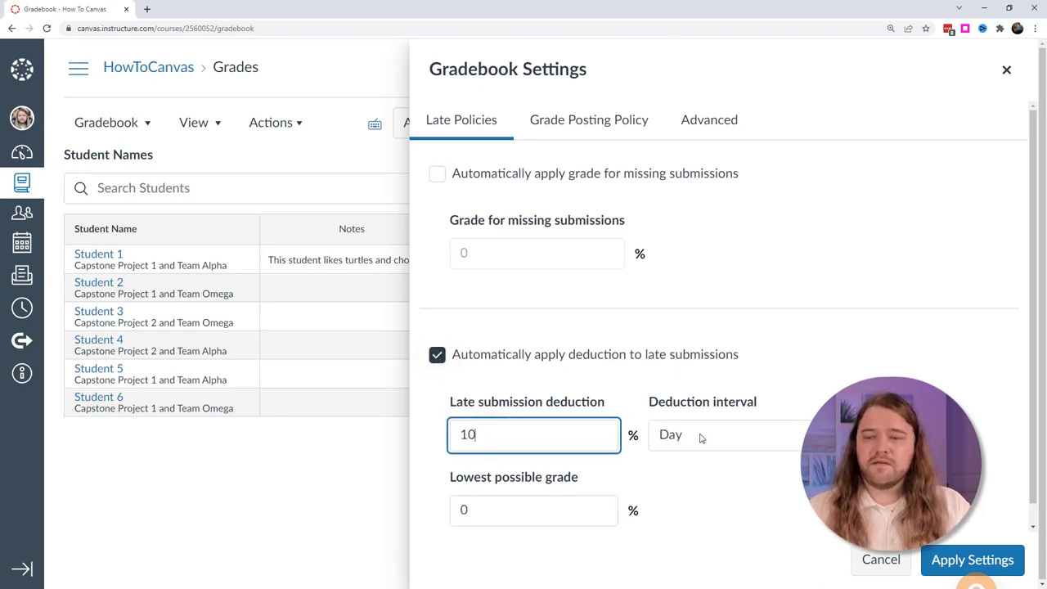
pyautogui.click(699, 436)
pyautogui.click(687, 468)
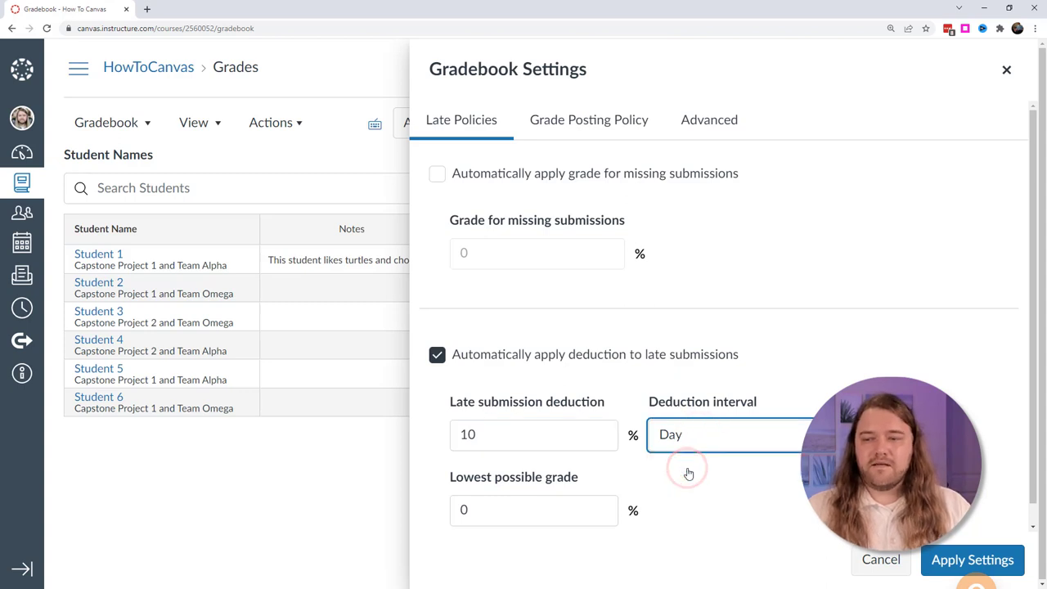
pyautogui.scroll(-1, 680, 465)
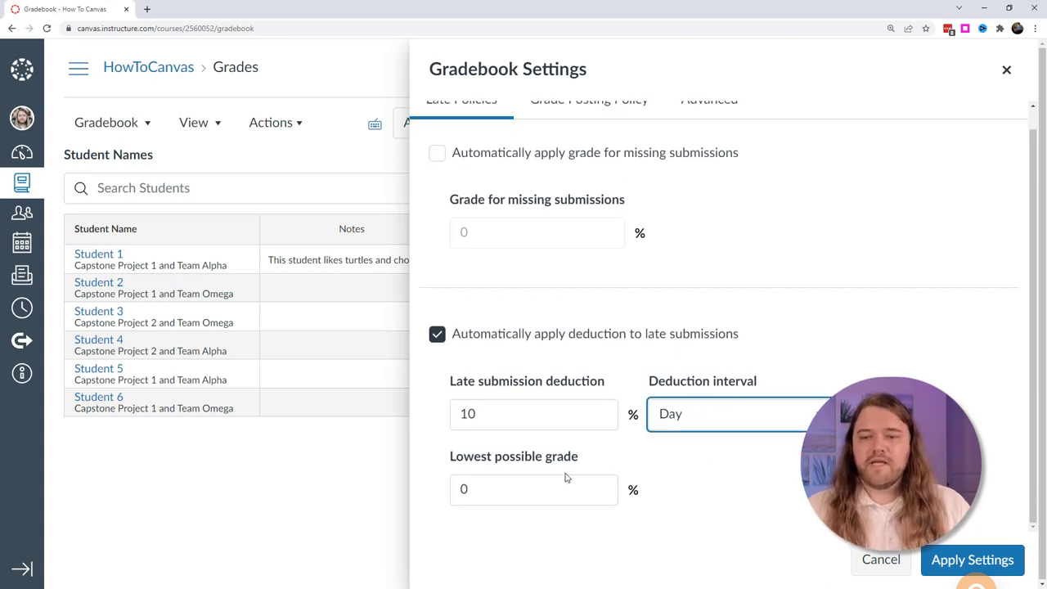
pyautogui.click(489, 488)
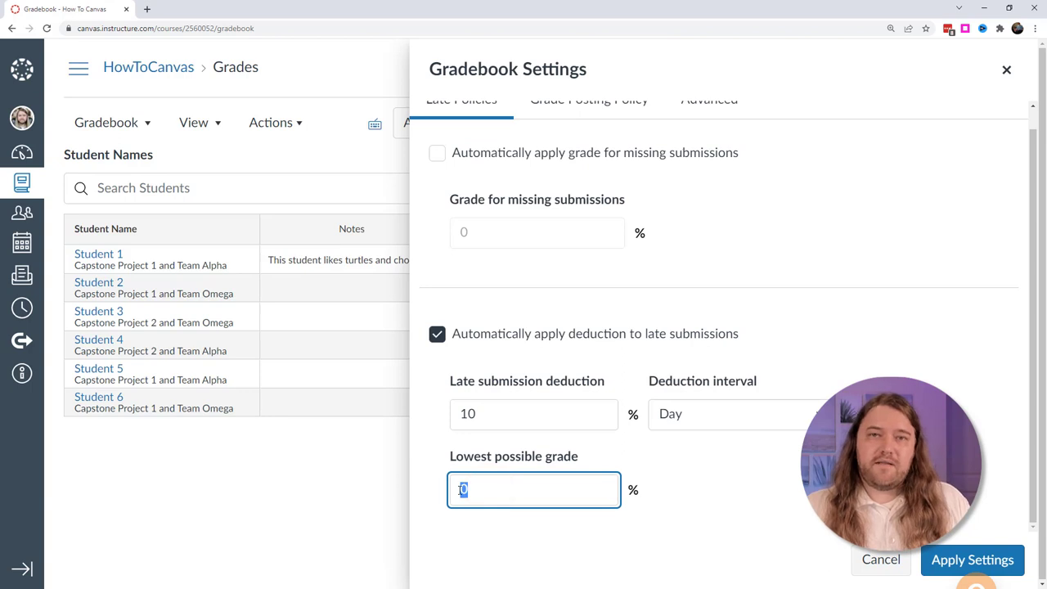
pyautogui.click(954, 563)
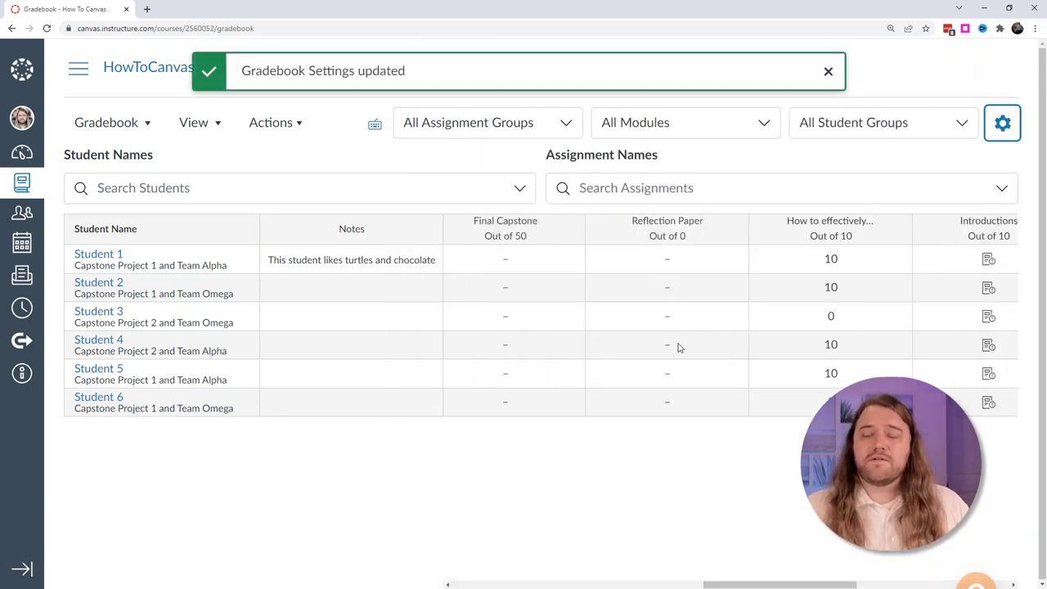
# Step: Narrow the Notes column and bring the Reflection Journal 4.3 column fully into view
pyautogui.moveTo(722, 584); pyautogui.dragTo(498, 577)
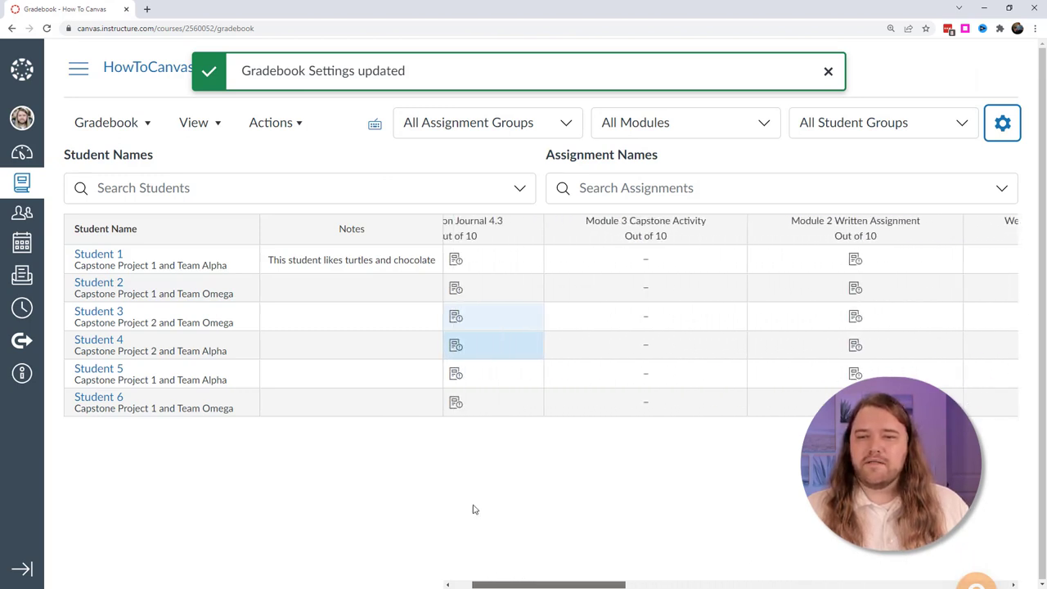
pyautogui.doubleClick(441, 221)
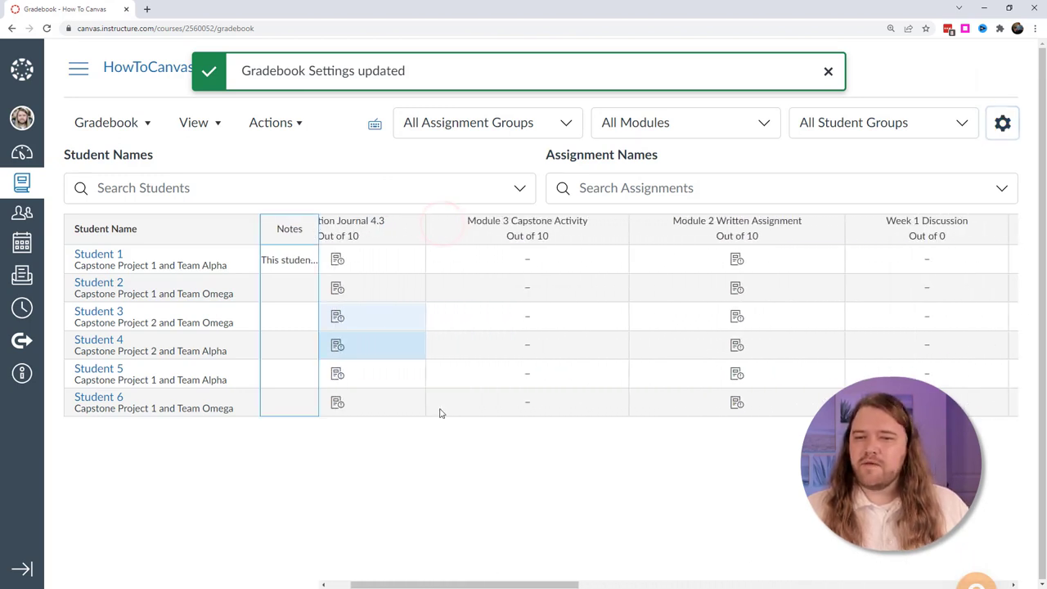
pyautogui.hscroll(-2, 540, 540)
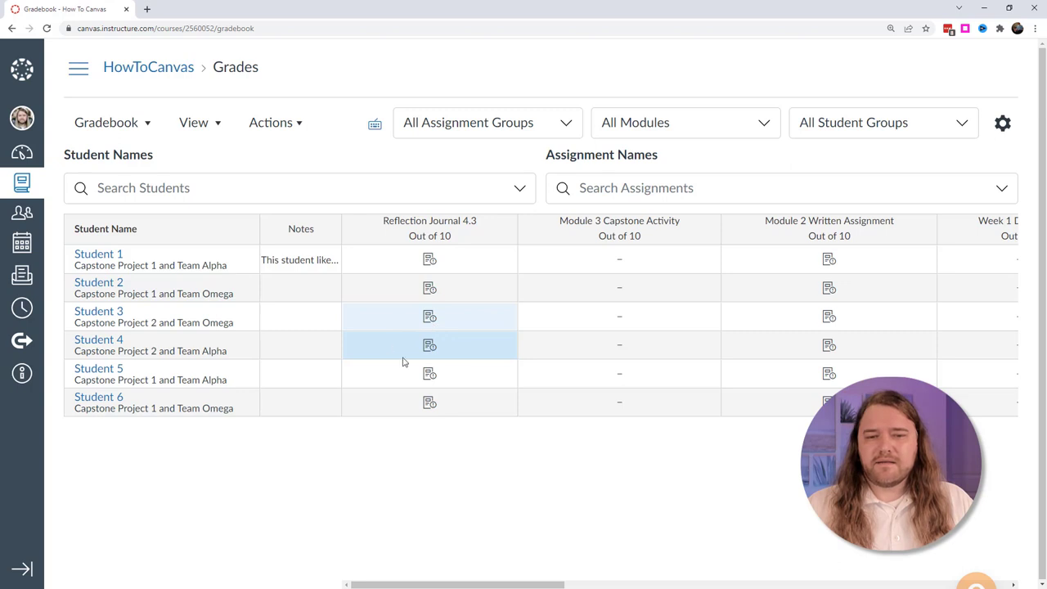
# Step: Enter a grade of 10 for Student 3's Reflection Journal 4.3 submission in the grade detail tray
pyautogui.click(504, 319)
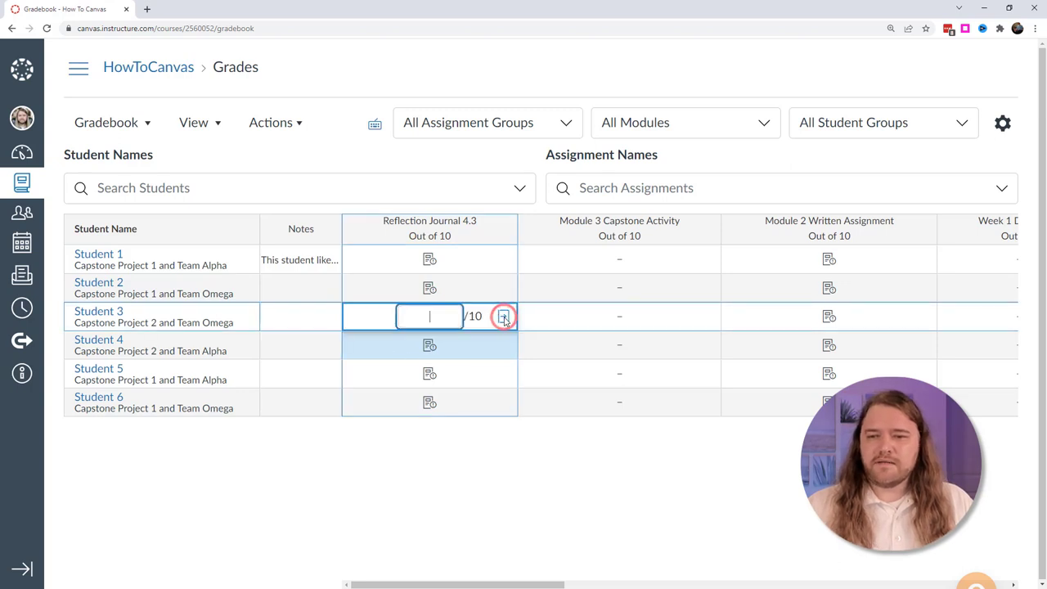
pyautogui.click(503, 317)
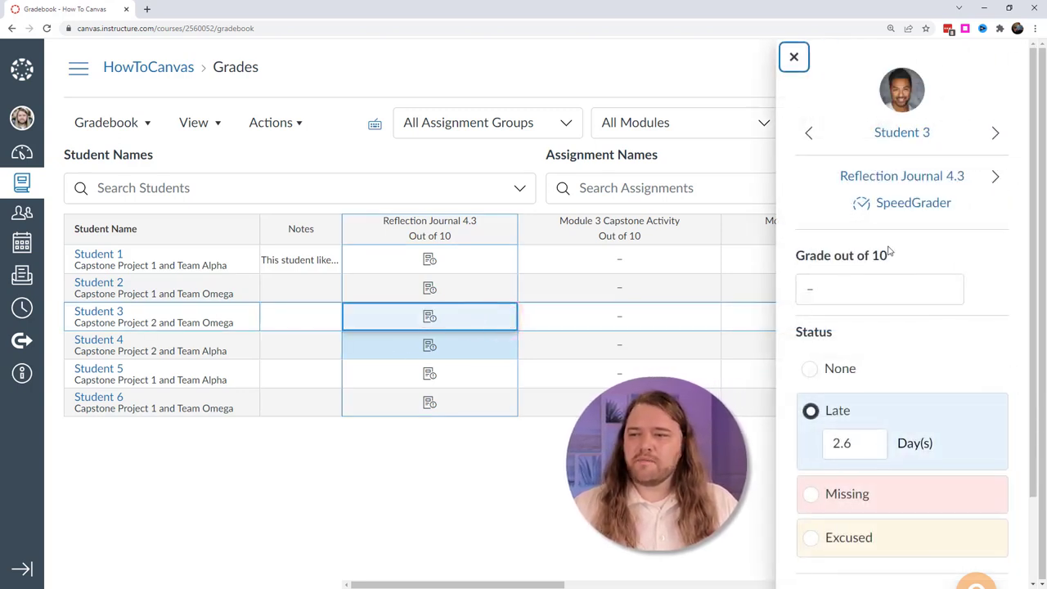
pyautogui.click(817, 288)
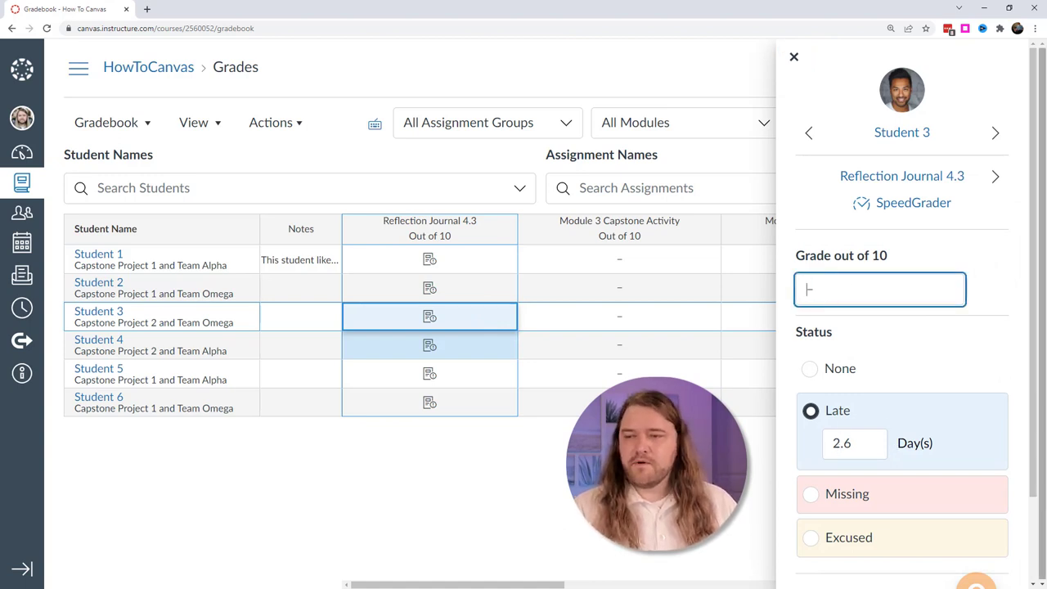
pyautogui.write('10')
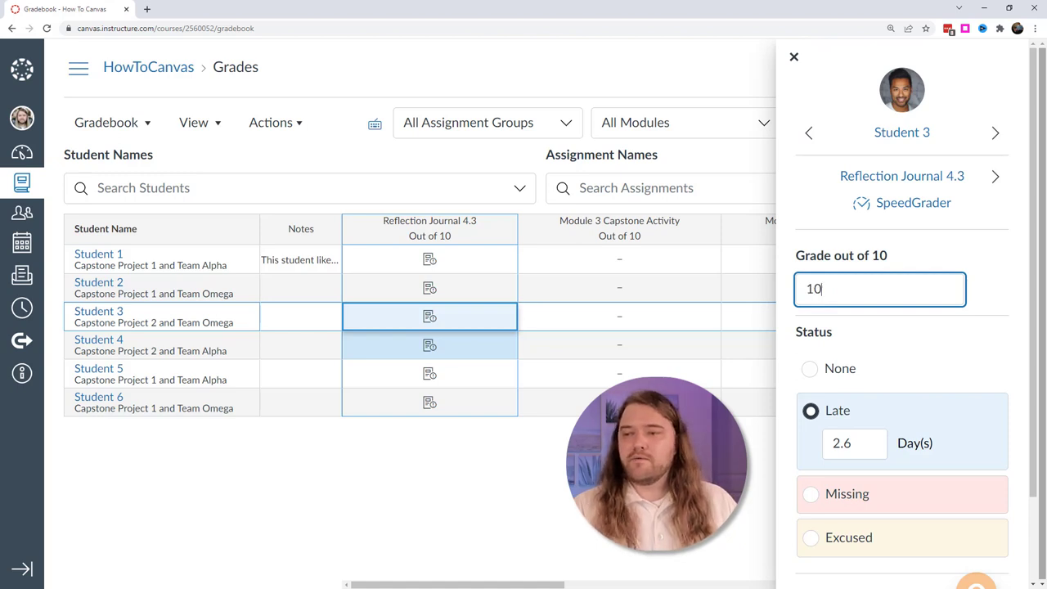
pyautogui.click(955, 247)
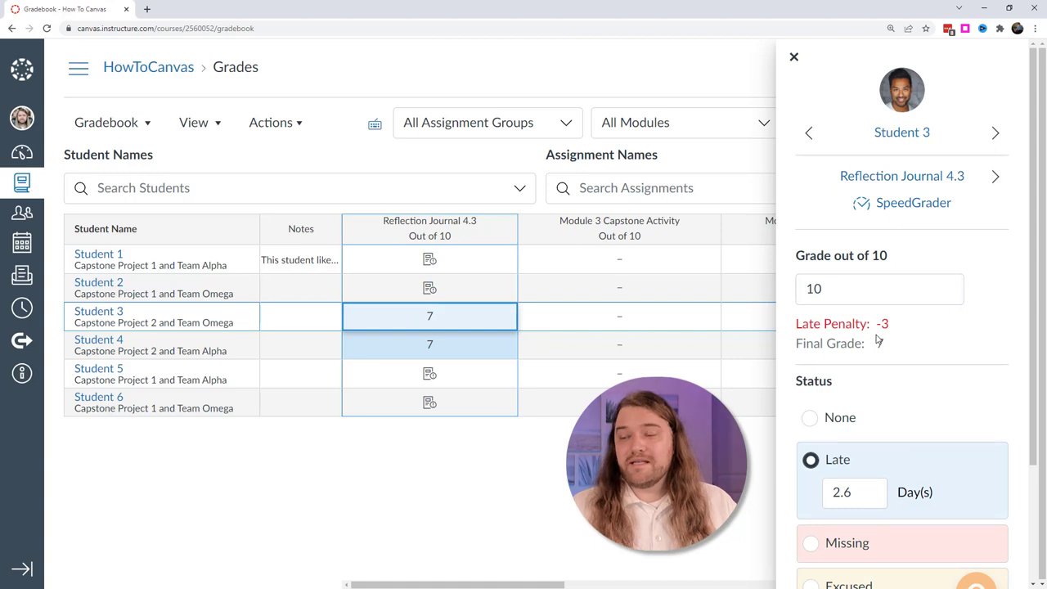
# Step: Set the lateness of Student 3's Reflection Journal 4.3 submission to 2 days
pyautogui.click(837, 492)
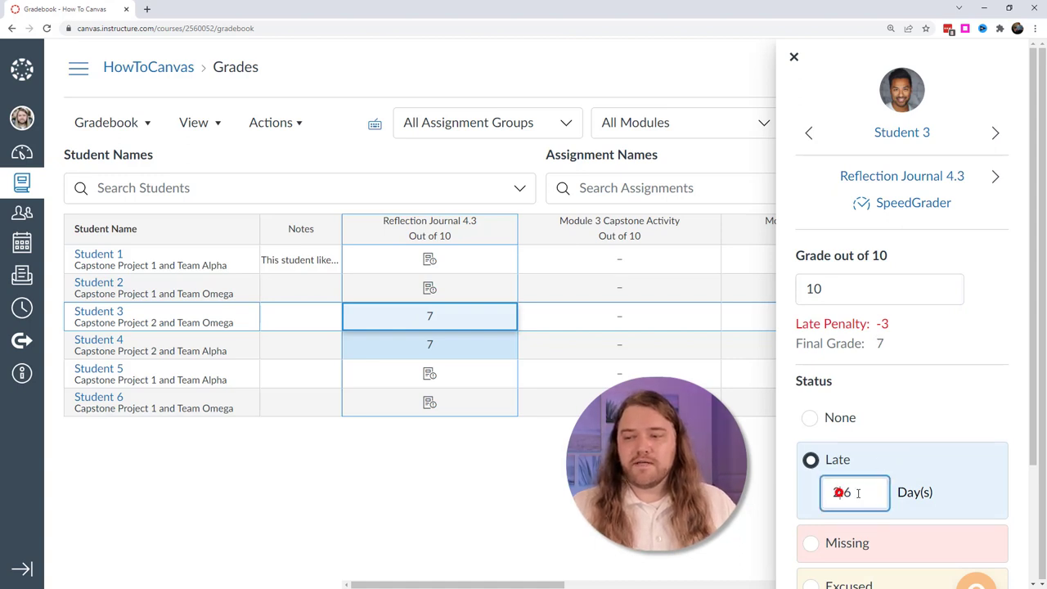
pyautogui.doubleClick(857, 493)
pyautogui.write('2')
pyautogui.click(947, 400)
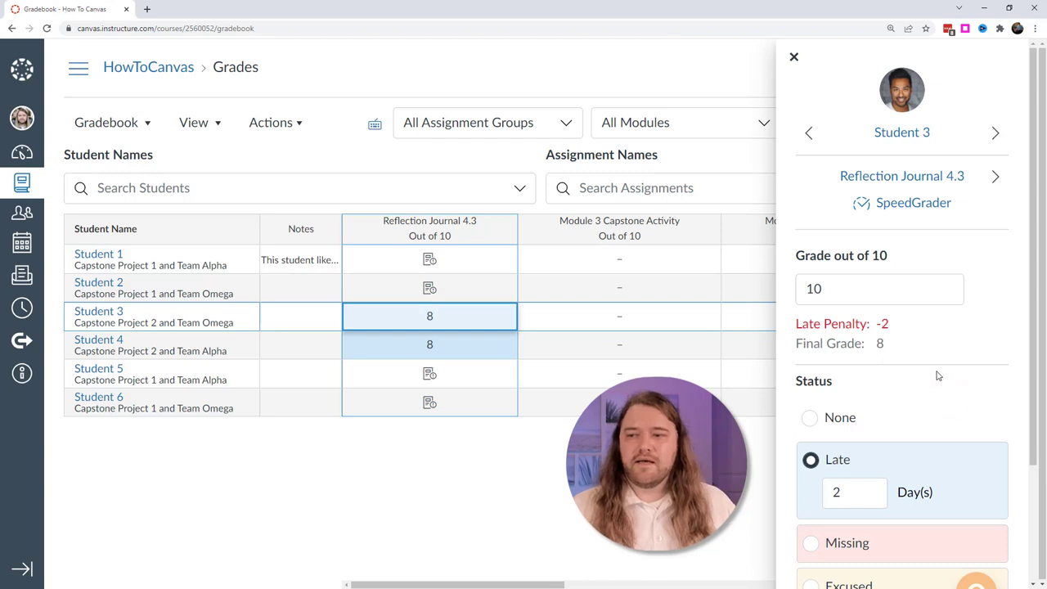
# Step: Review Student 3's grade, status and comment options, and move through the students' Reflection Journal 4.3 entries to Student 6
pyautogui.click(844, 292)
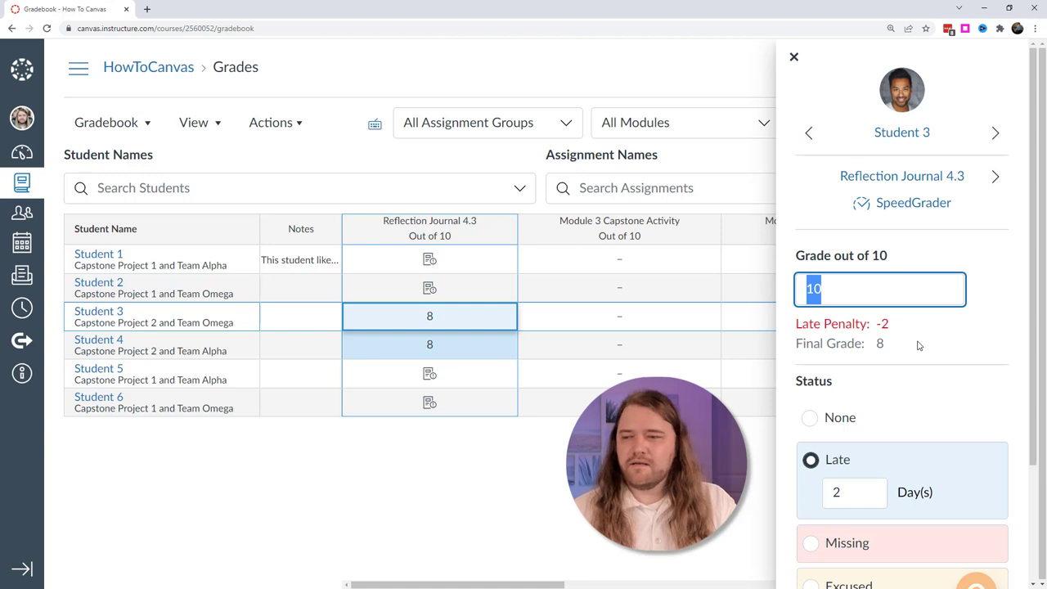
pyautogui.scroll(-3, 935, 370)
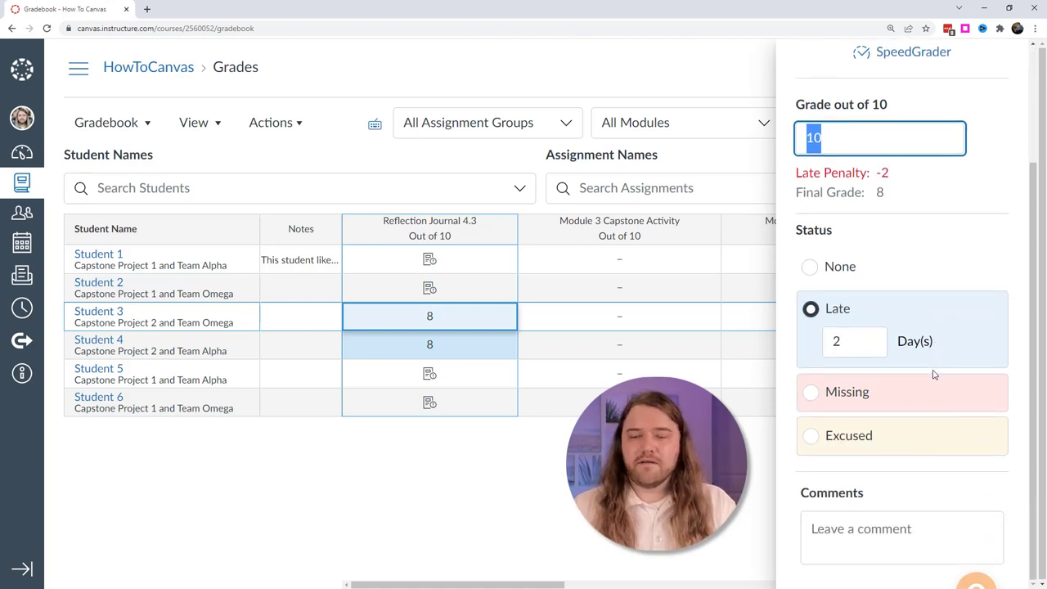
pyautogui.scroll(3, 920, 380)
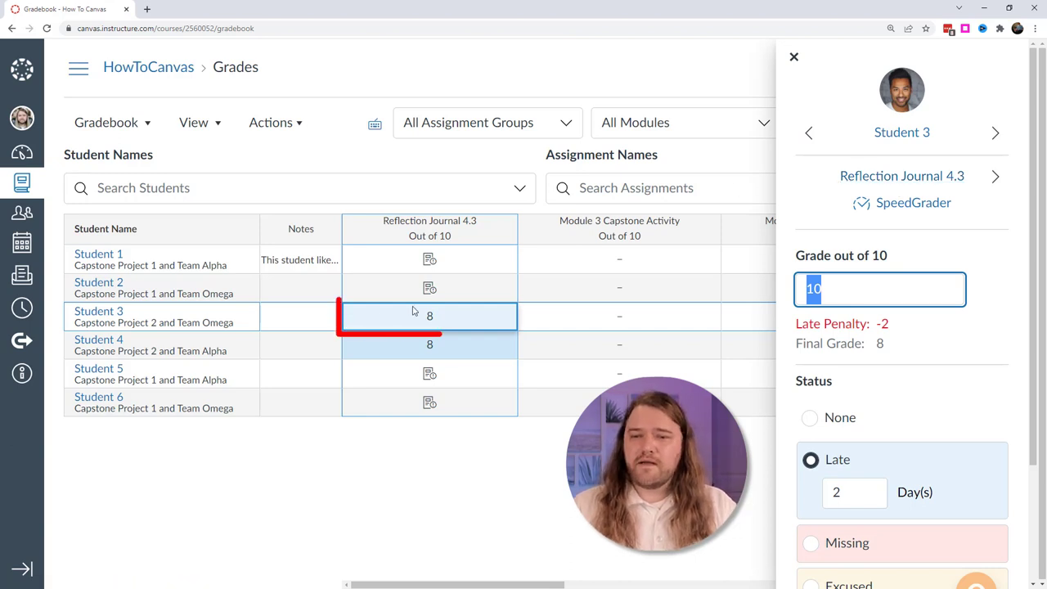
pyautogui.click(994, 134)
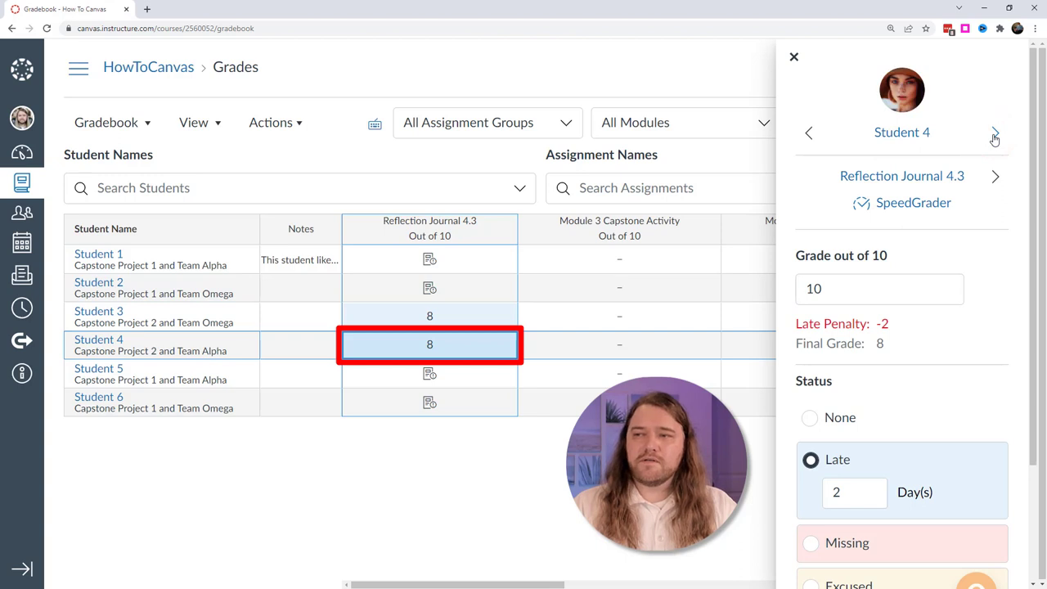
pyautogui.click(994, 134)
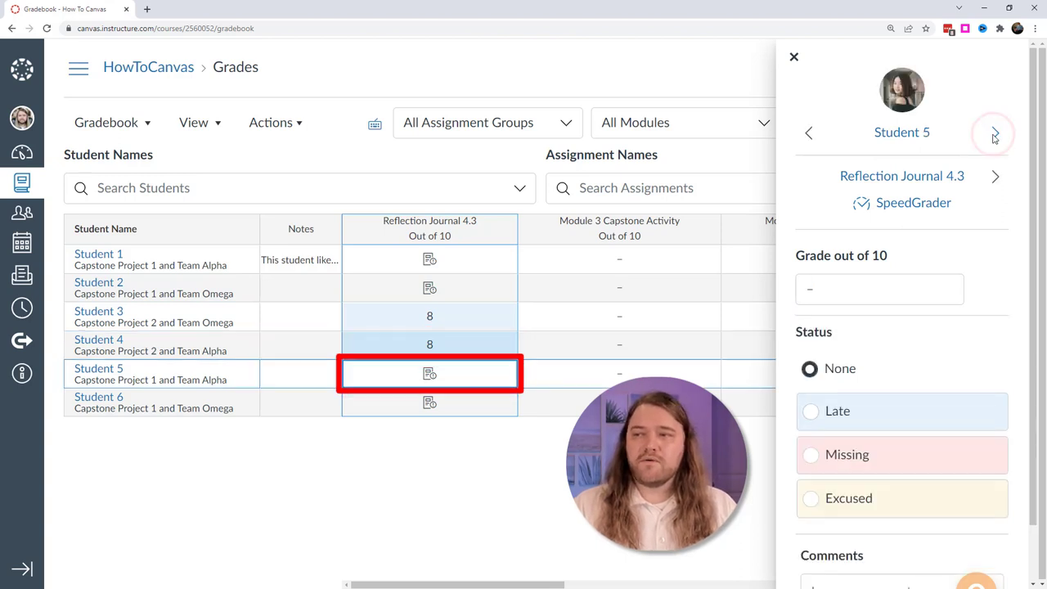
pyautogui.click(993, 134)
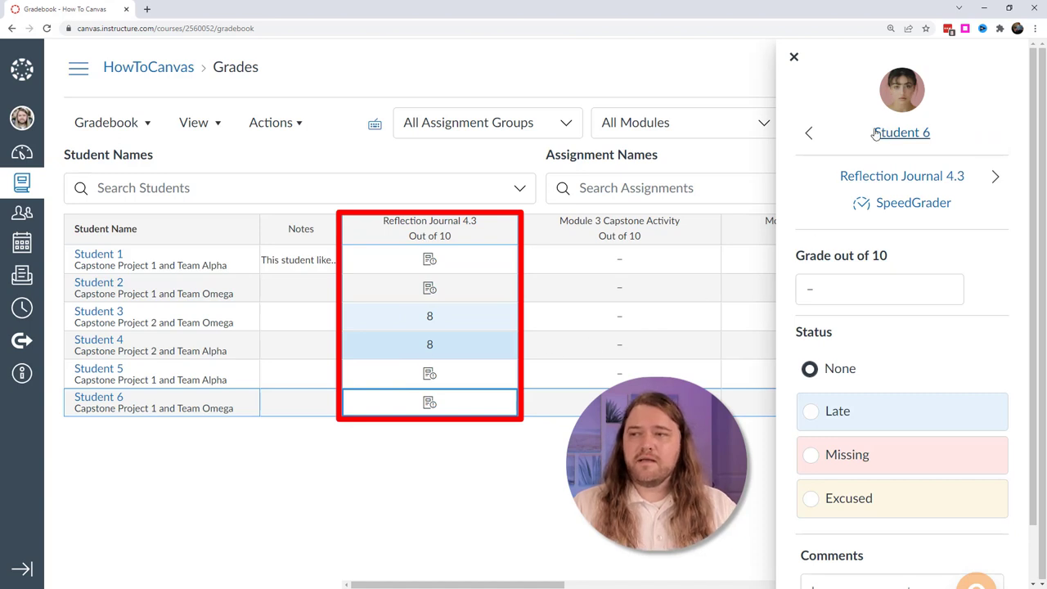
# Step: Advance to Student 6's Module 2 Written Assignment and browse back through the students to Student 2
pyautogui.click(995, 180)
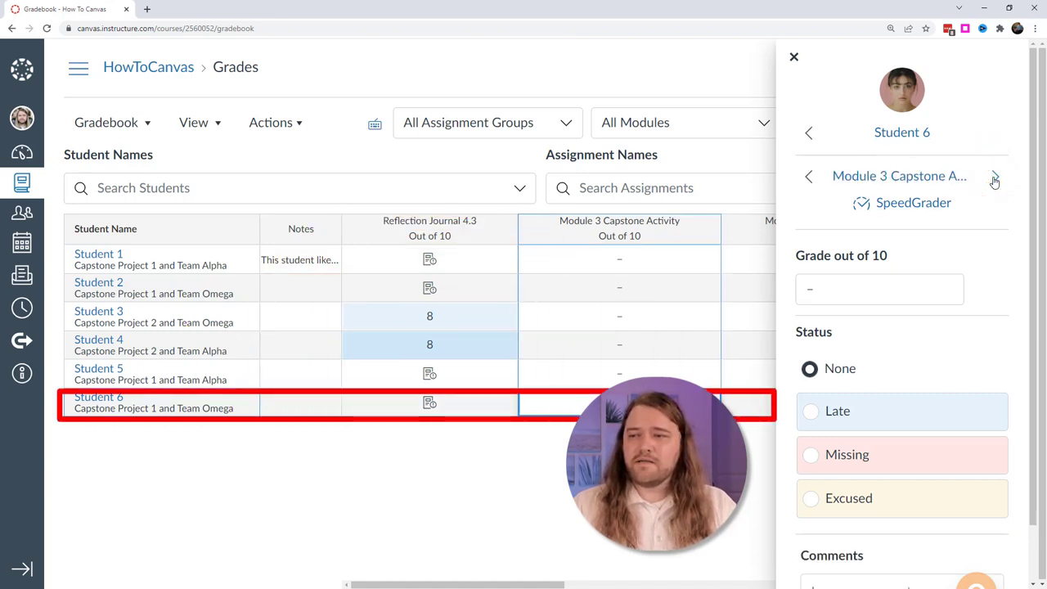
pyautogui.click(994, 178)
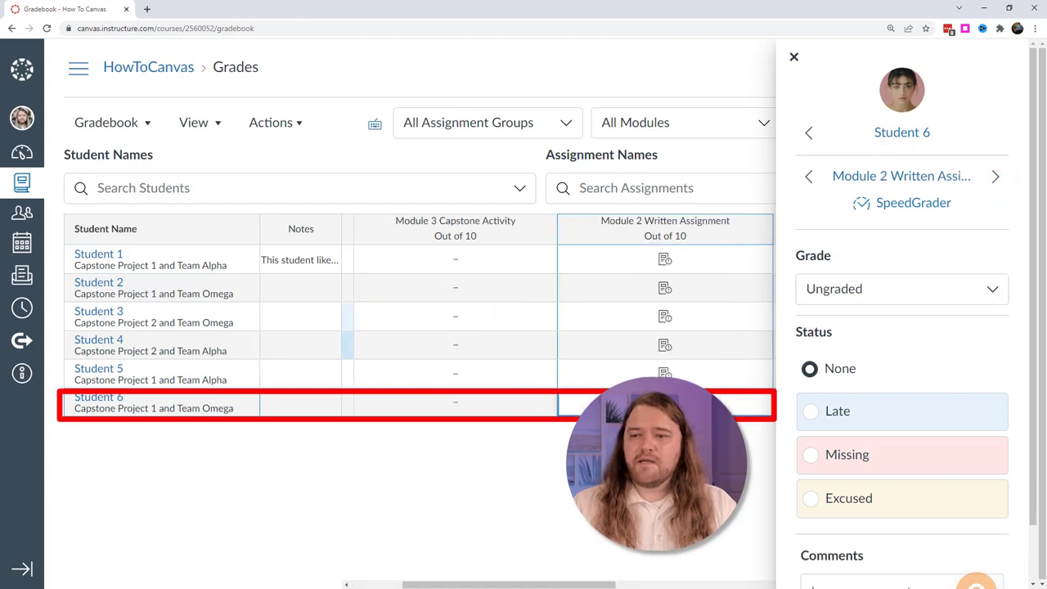
pyautogui.click(810, 135)
pyautogui.click(812, 138)
pyautogui.click(811, 138)
pyautogui.click(812, 137)
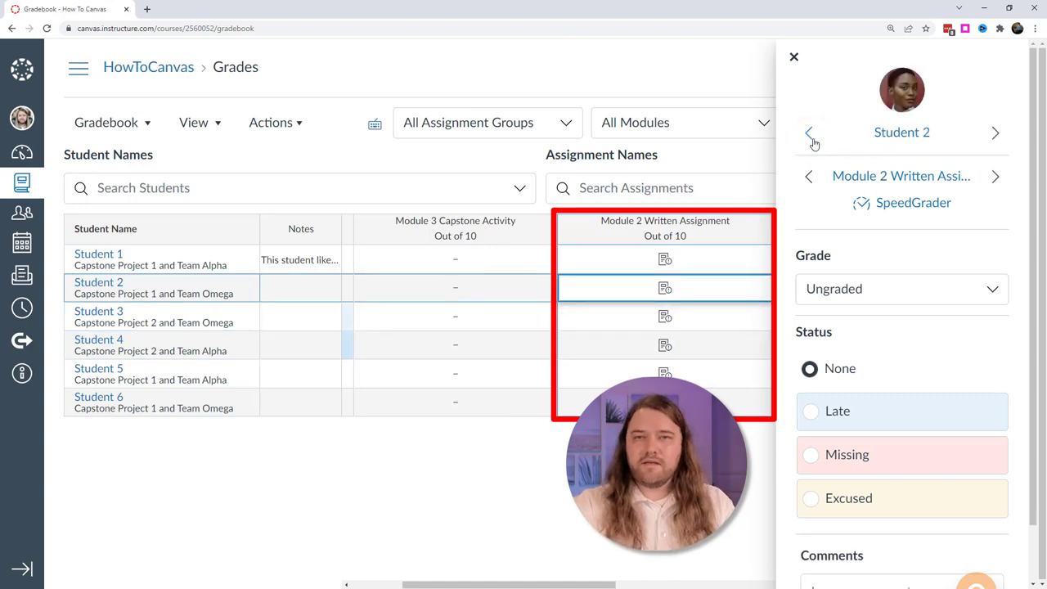
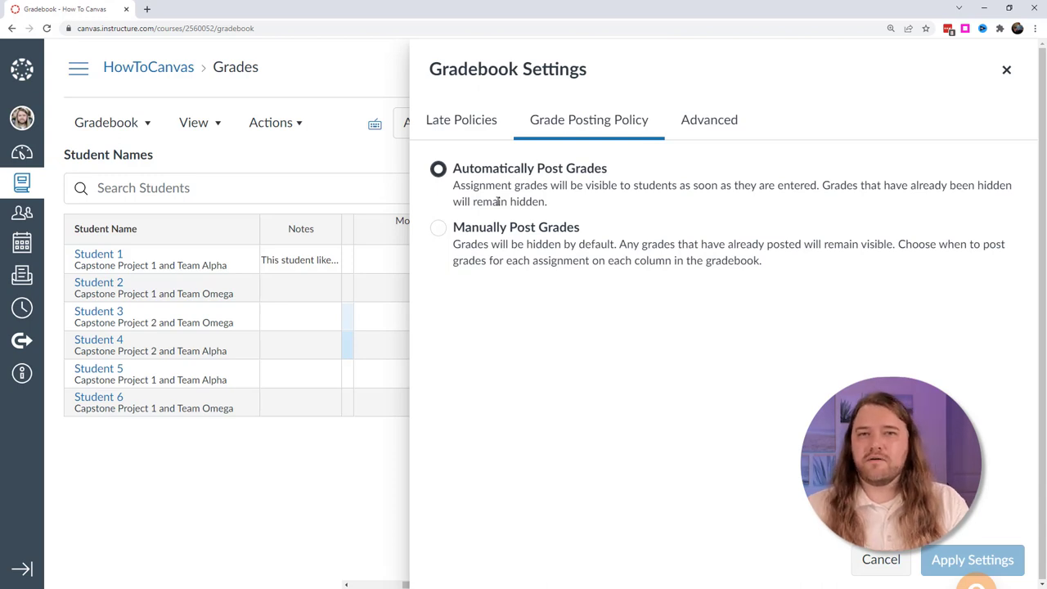
# Step: Preview the gradebook's manual grade posting policy, switch back to automatic posting and close the settings without applying
pyautogui.click(439, 229)
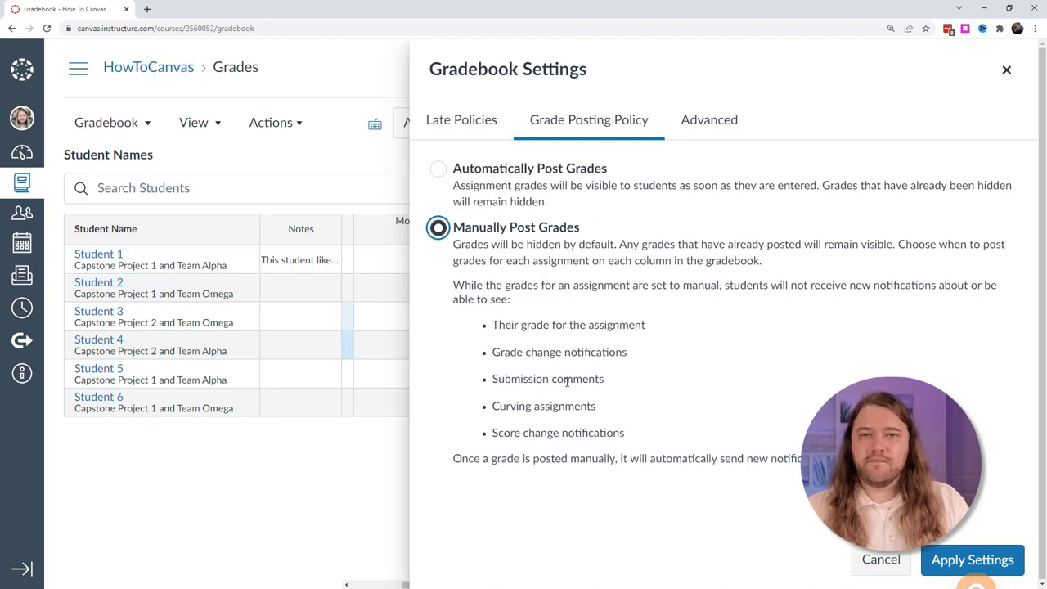
pyautogui.click(438, 168)
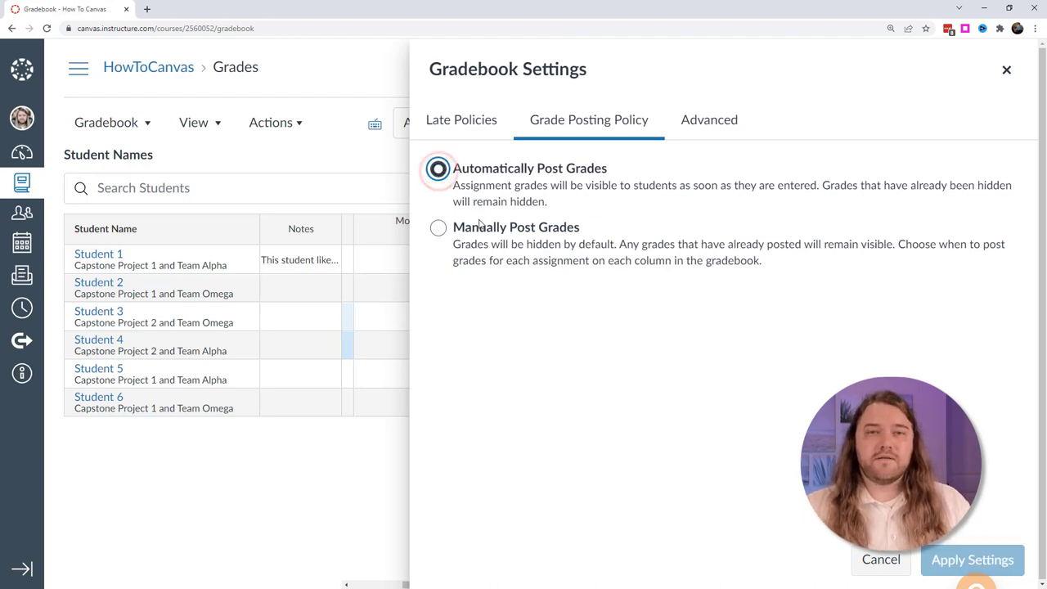
pyautogui.click(1006, 72)
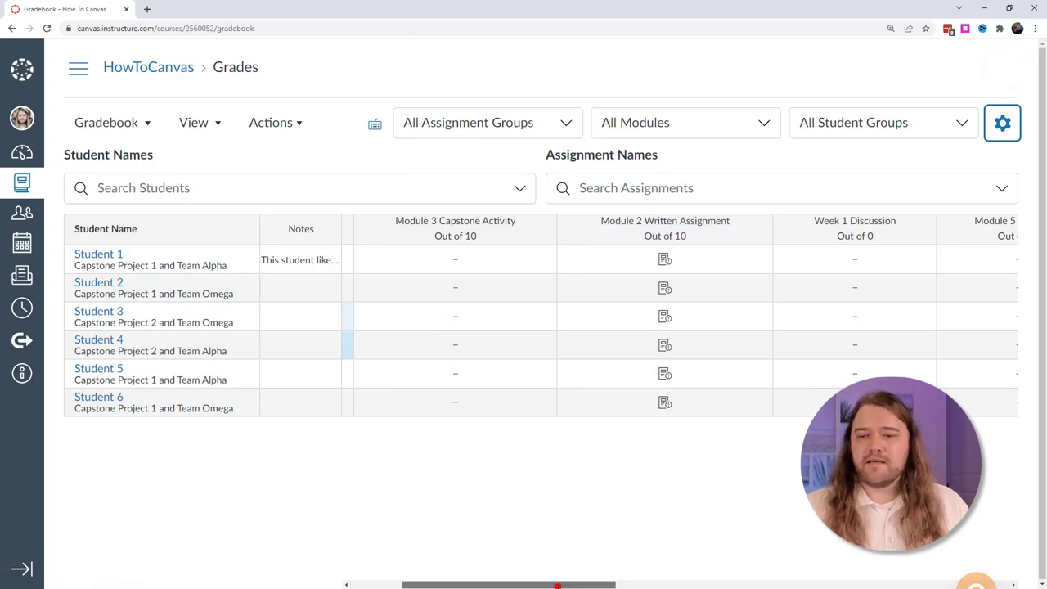
# Step: Preview the manual grade posting policy for the Module 2 Written Assignment, read its details and cancel without saving
pyautogui.hscroll(1, 557, 585)
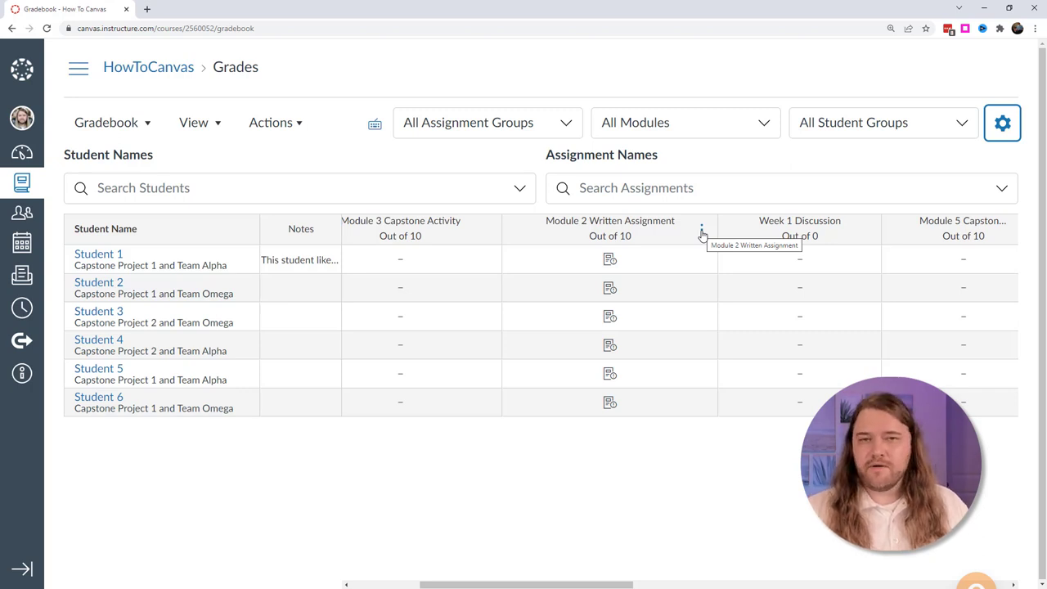
pyautogui.click(702, 232)
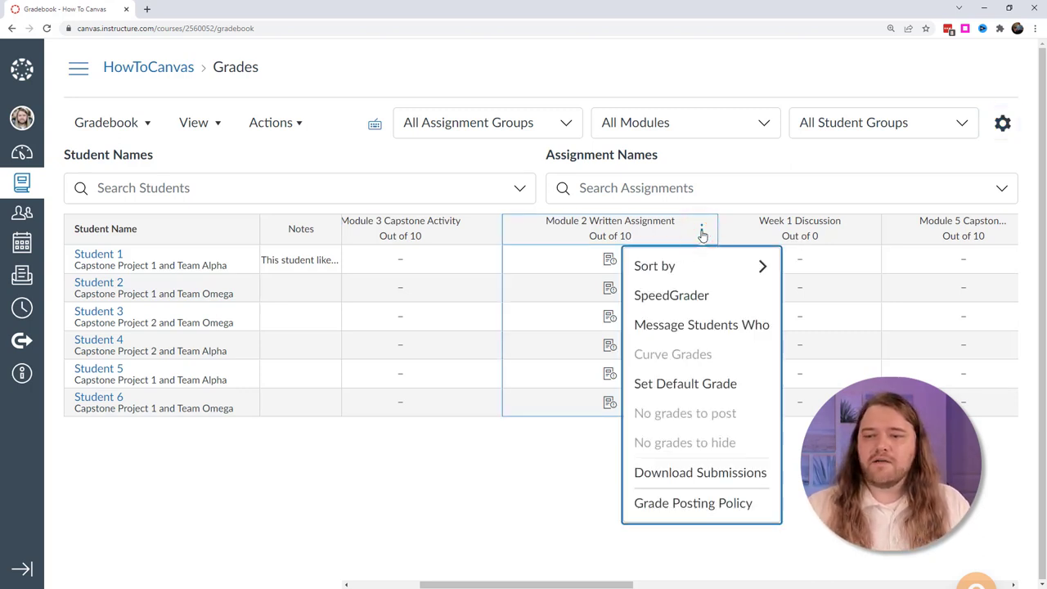
pyautogui.click(671, 511)
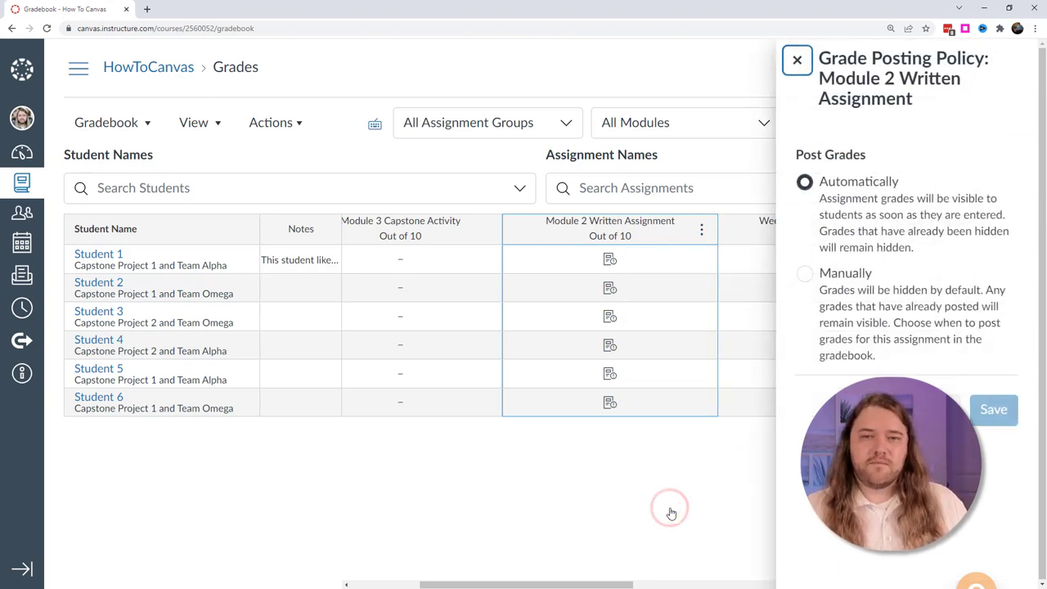
pyautogui.click(805, 275)
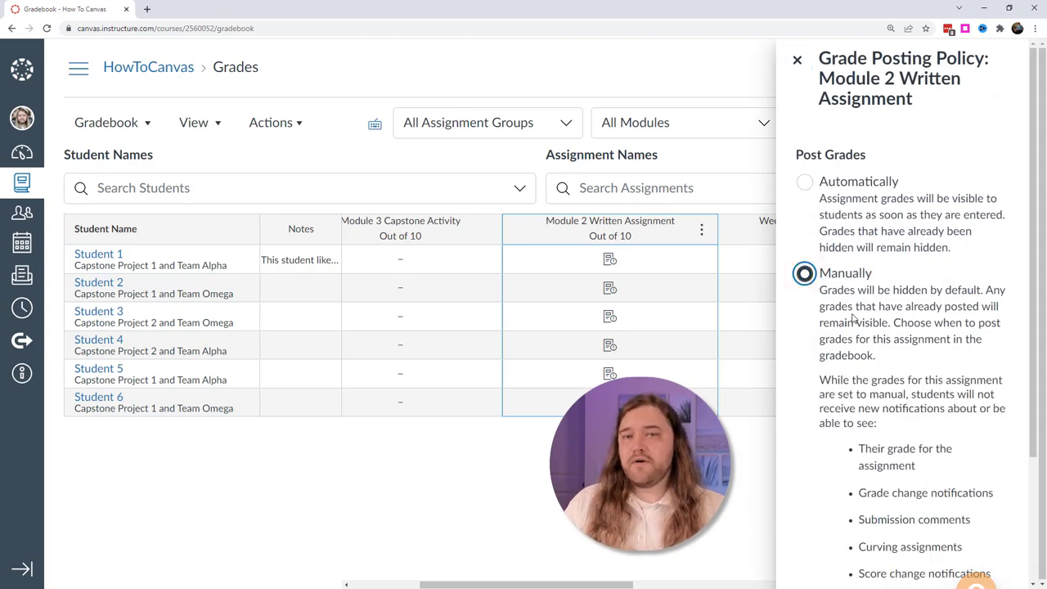
pyautogui.scroll(-2, 897, 325)
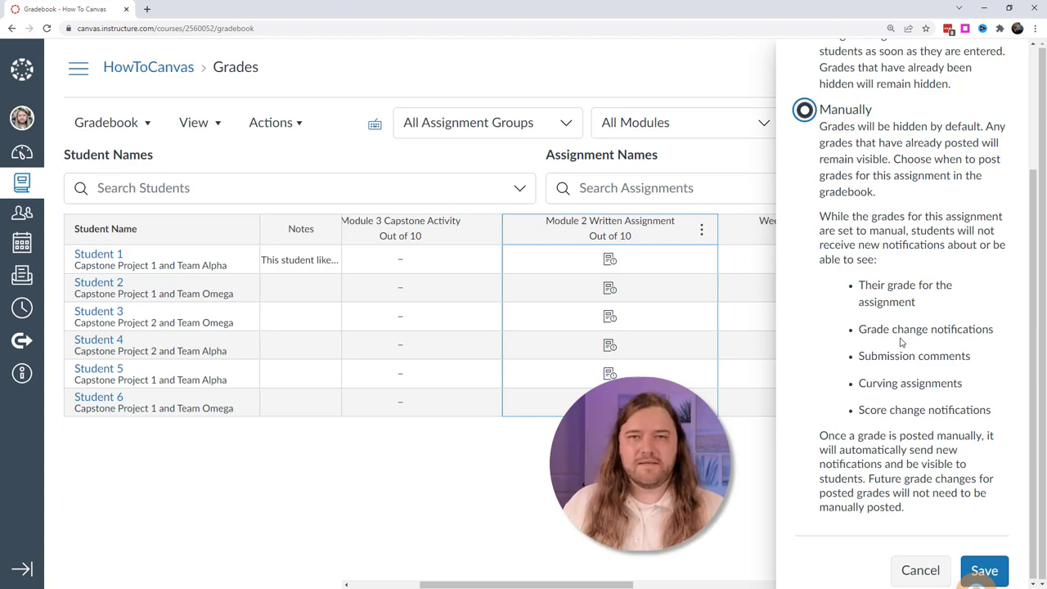
pyautogui.click(916, 570)
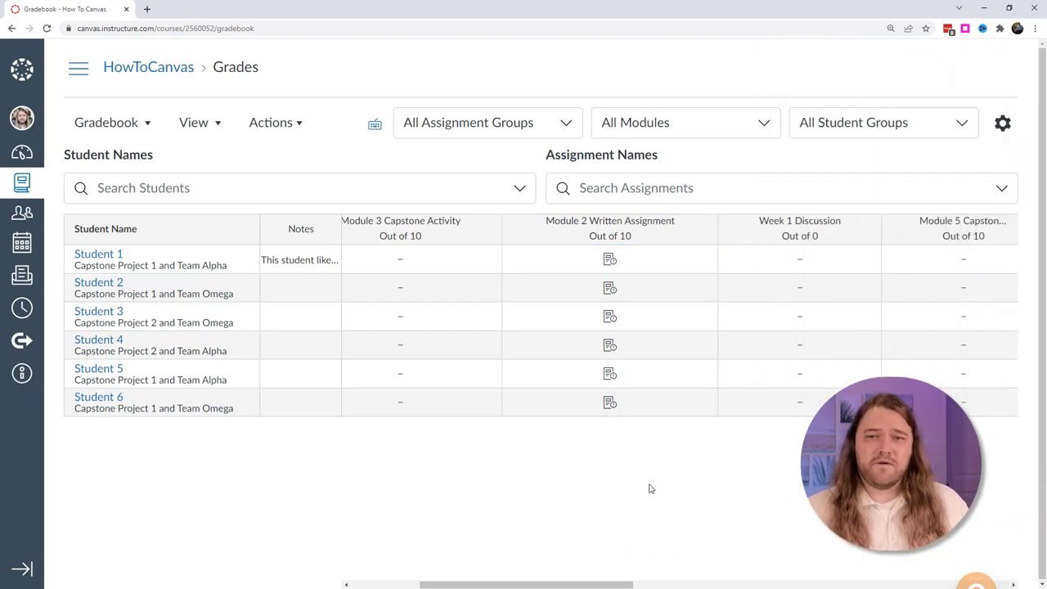
# Step: View the gradebook's list of keyboard shortcuts and close it
pyautogui.click(375, 126)
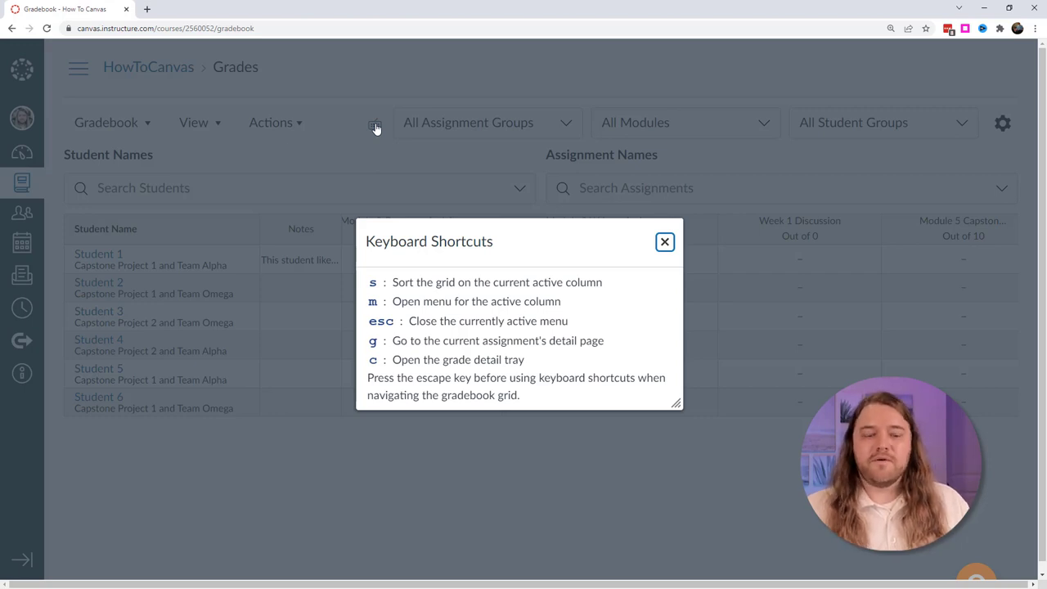
pyautogui.click(378, 480)
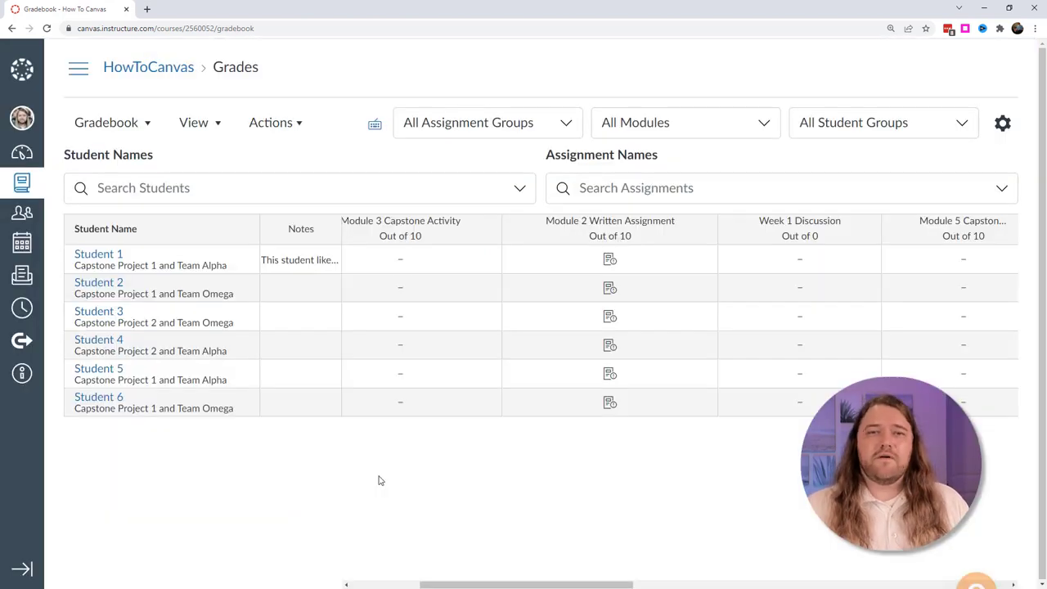